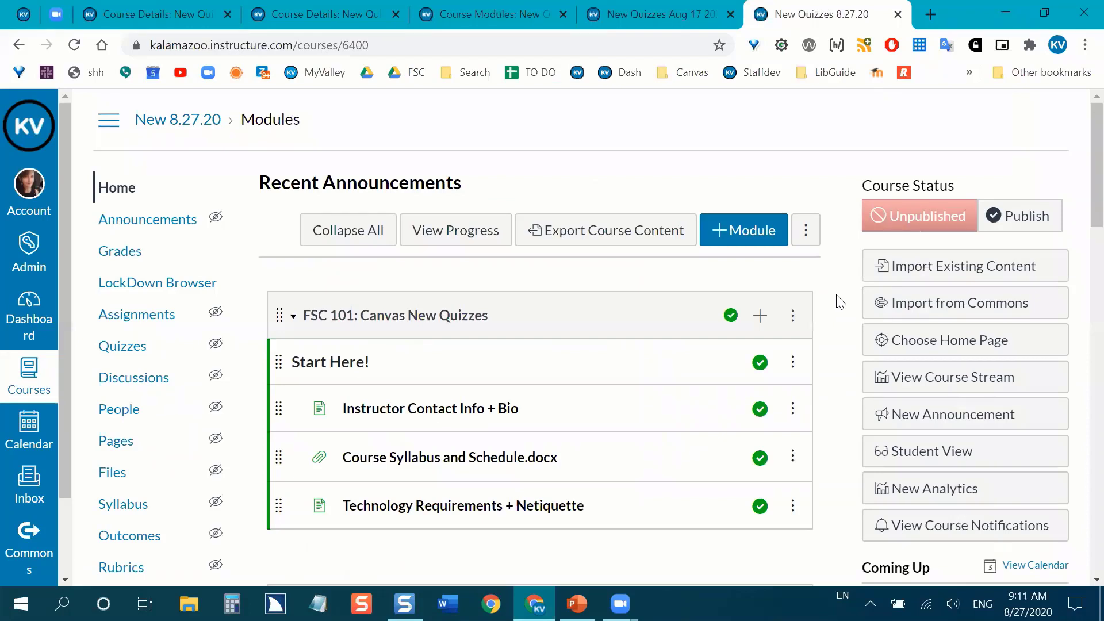
Step: Look through the course's modules on the home page, from Start Here to the Week 2 module
scroll(834, 310, "down", 3)
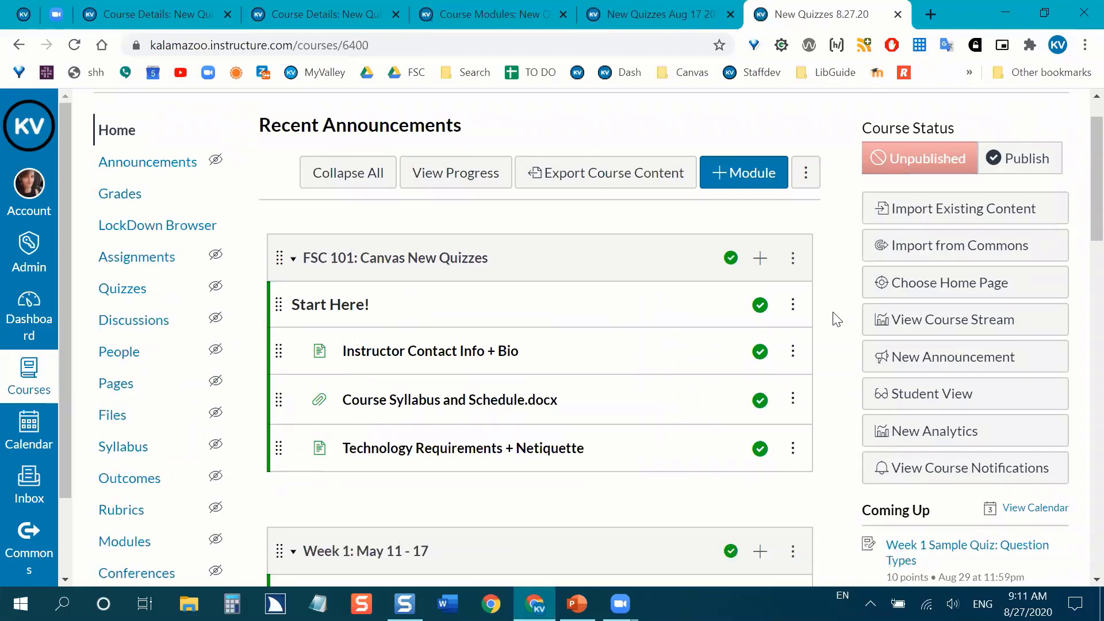
scroll(836, 327, "down", 5)
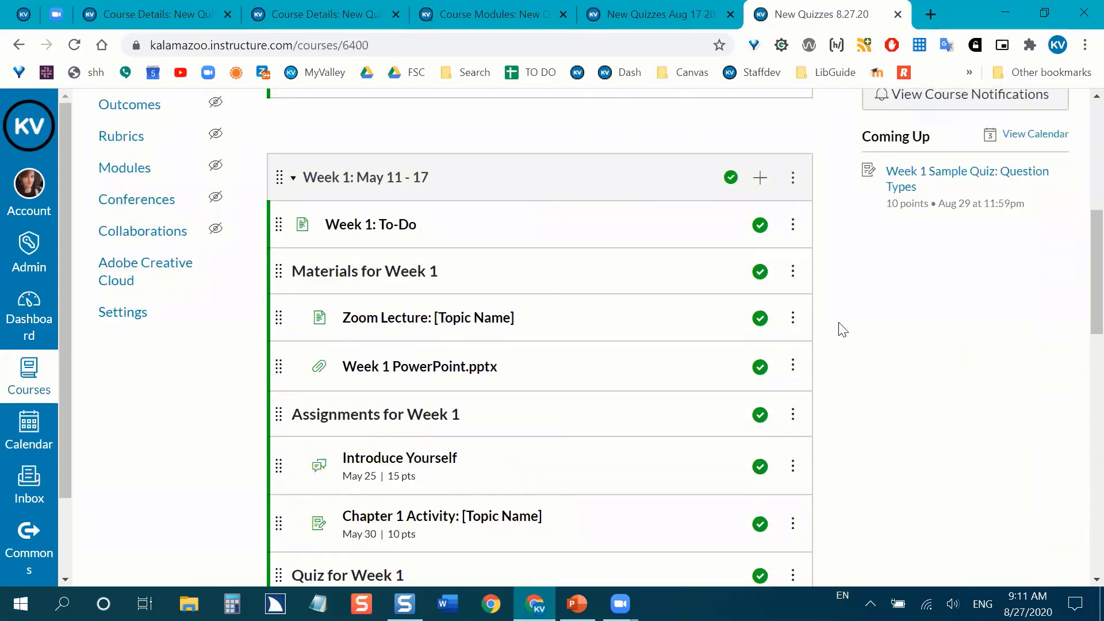
scroll(843, 329, "down", 7)
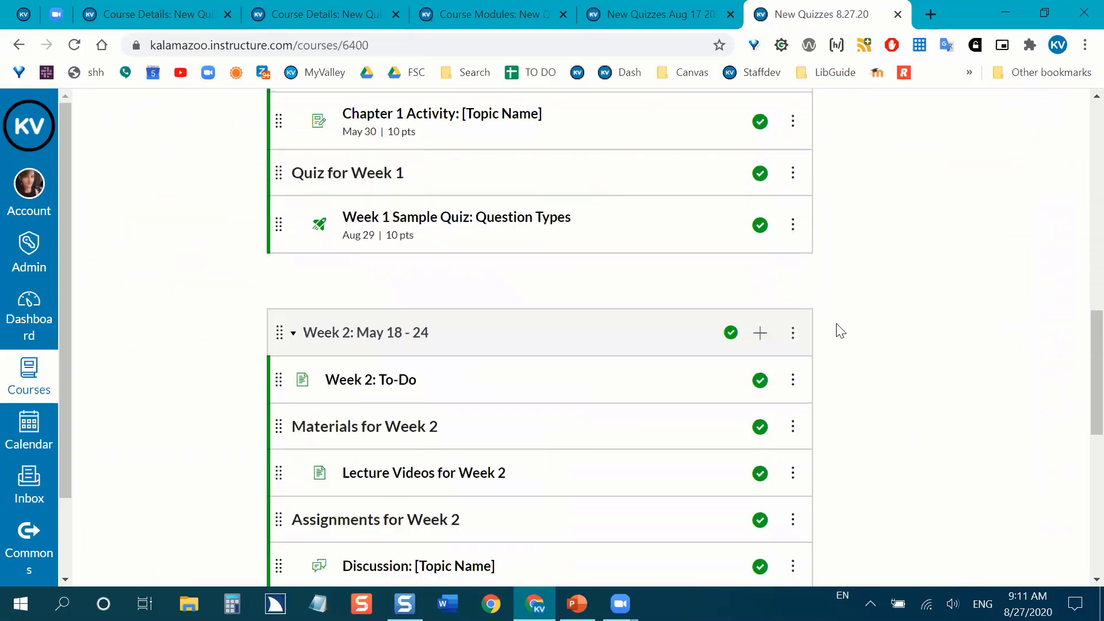
scroll(837, 328, "down", 4)
scroll(837, 327, "up", 2)
scroll(836, 327, "up", 12)
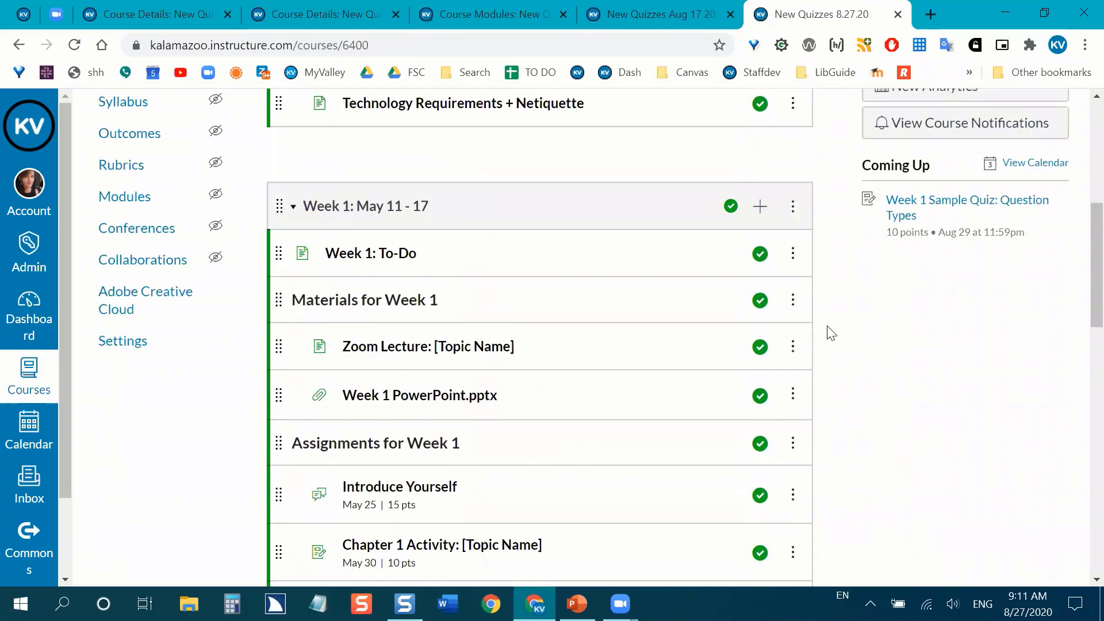
scroll(831, 333, "up", 4)
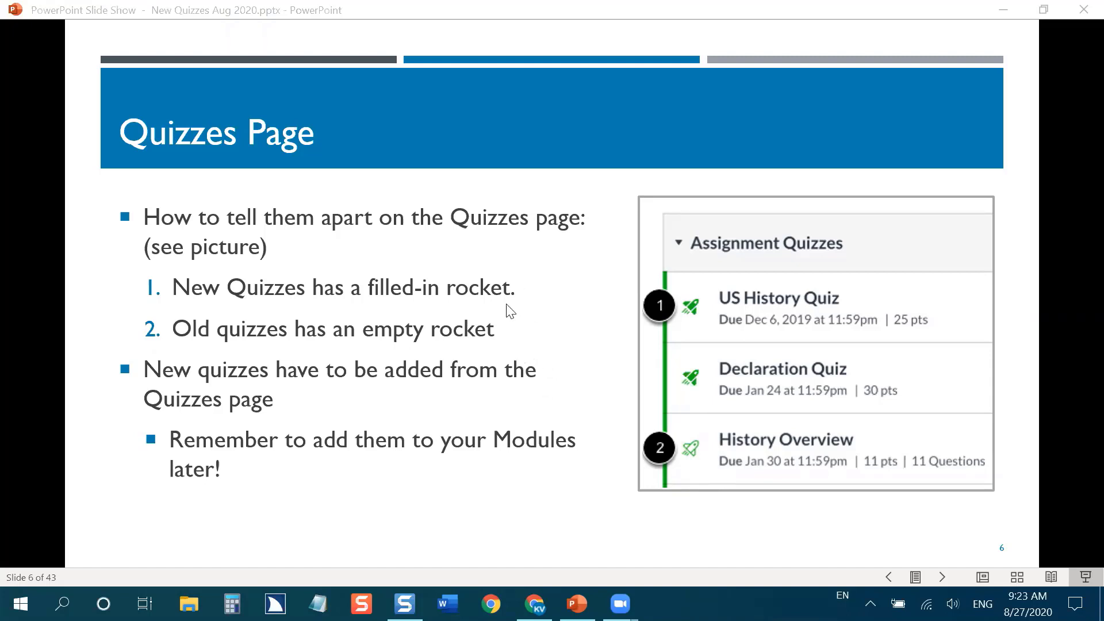
Step: Advance the PowerPoint slide show past the Quizzes Page slide and the slide about New Quizzes being assignments
left_click(557, 311)
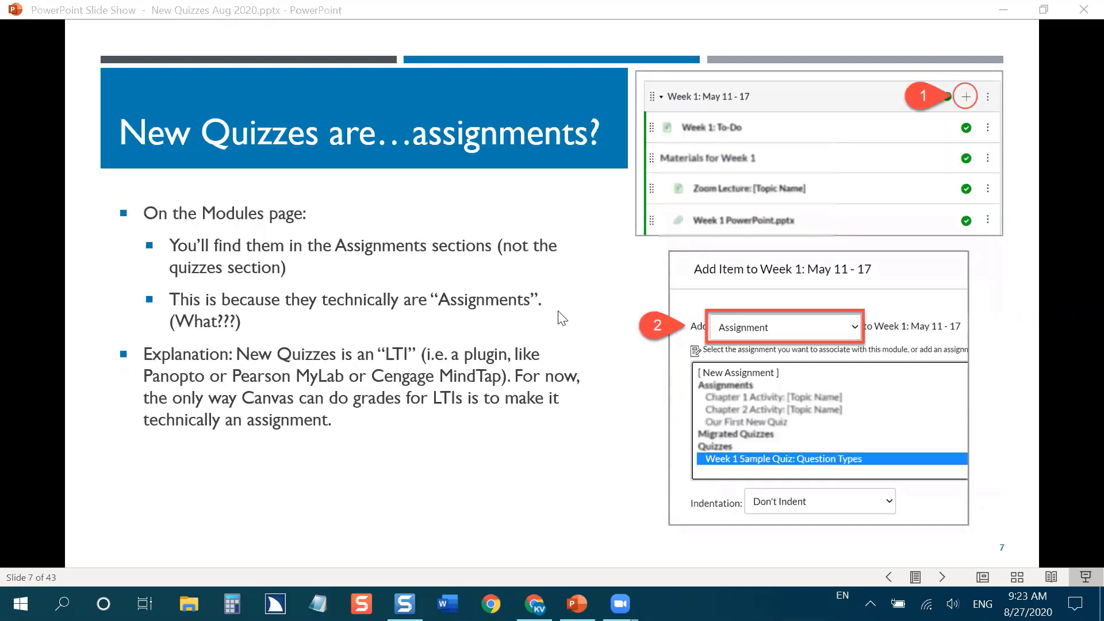
left_click(558, 311)
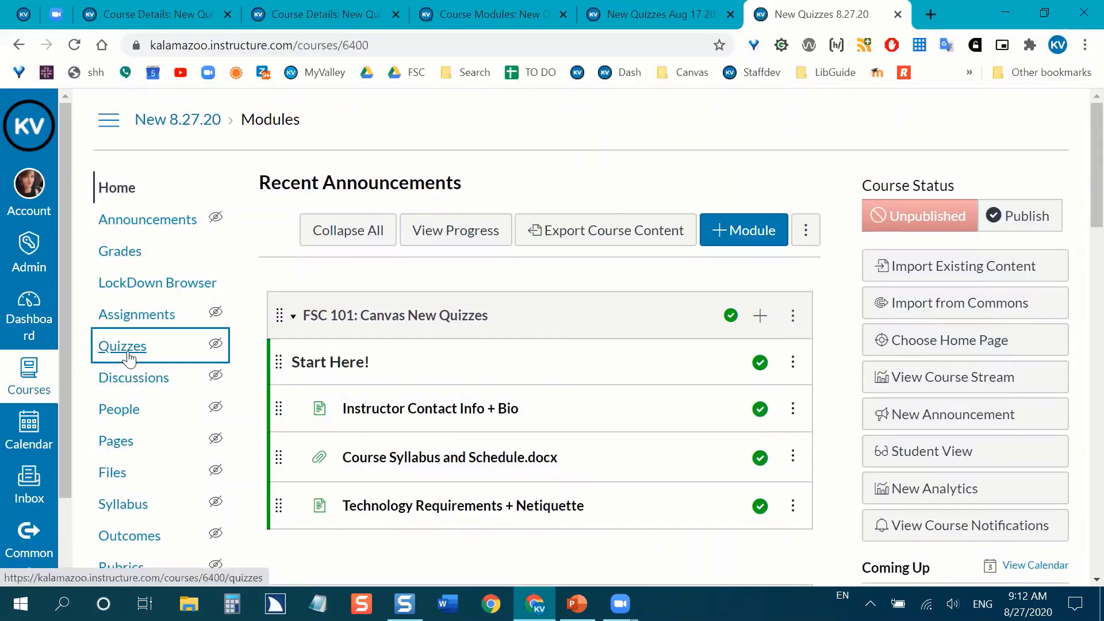
Step: Start a new quiz from the course's Quizzes page, choosing New Quizzes as the quiz engine
left_click(128, 356)
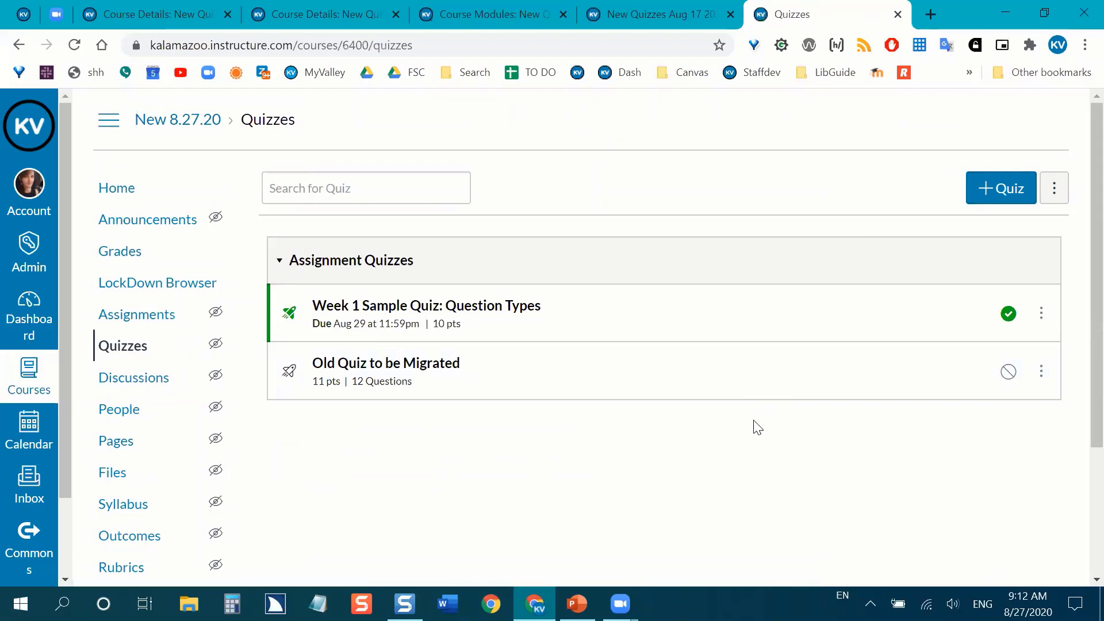
left_click(1023, 193)
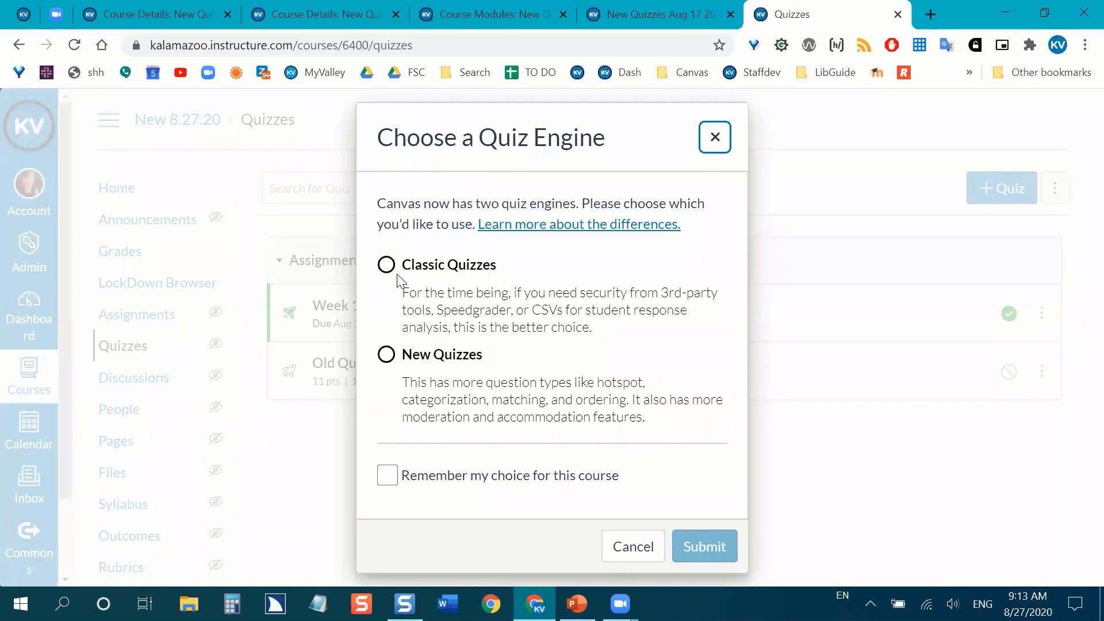
left_click(386, 357)
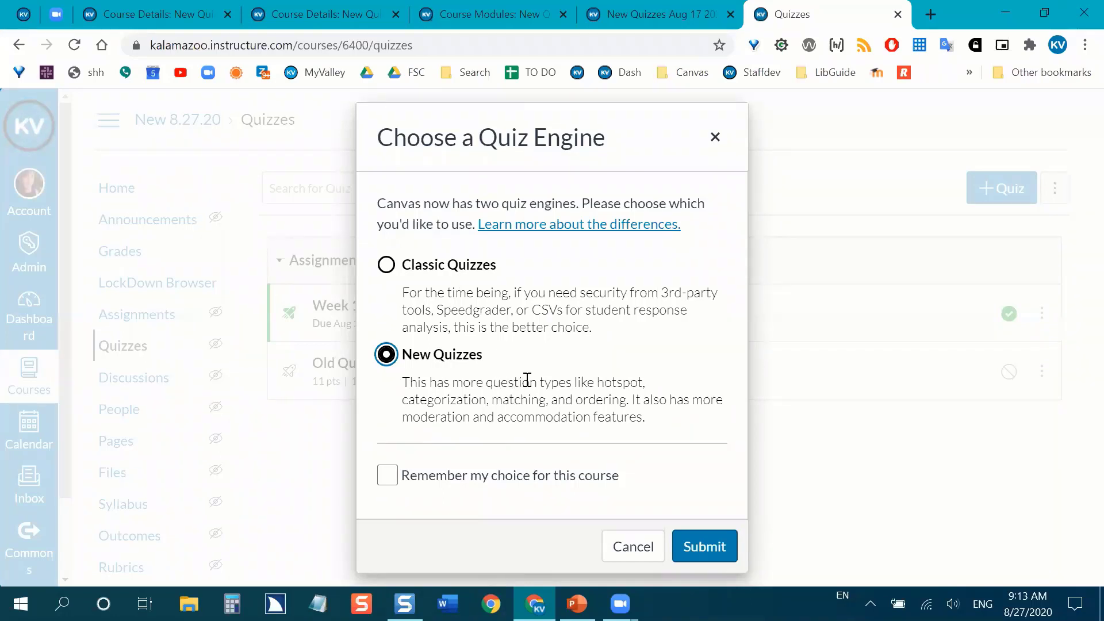
left_click(705, 560)
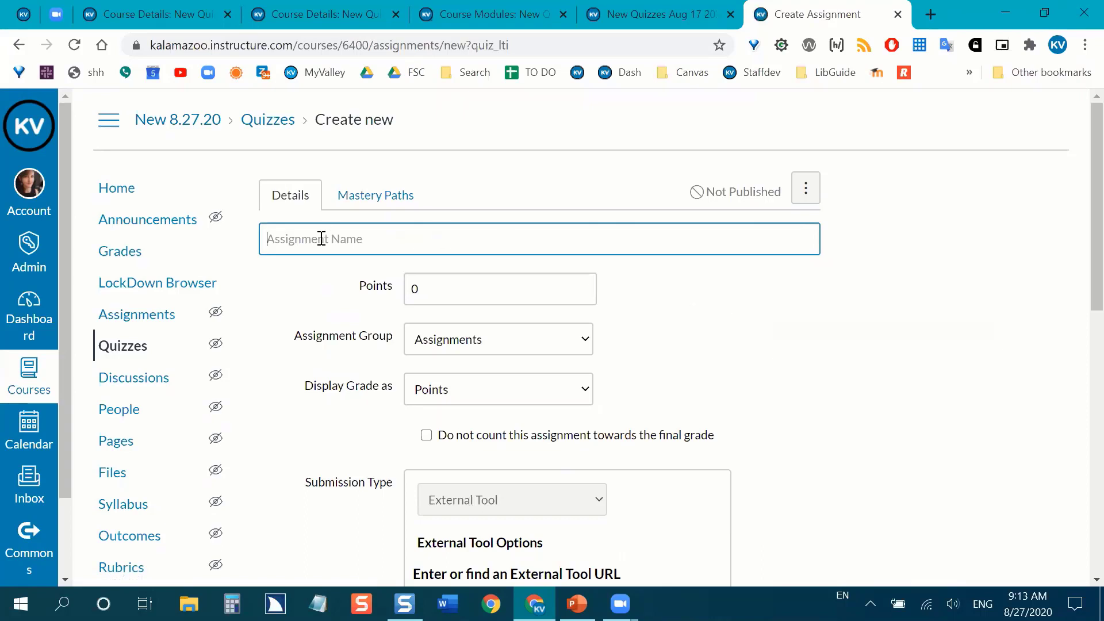
Step: Name the quiz "My First New Quiz" and set its points to 100
type("My First New Quiz")
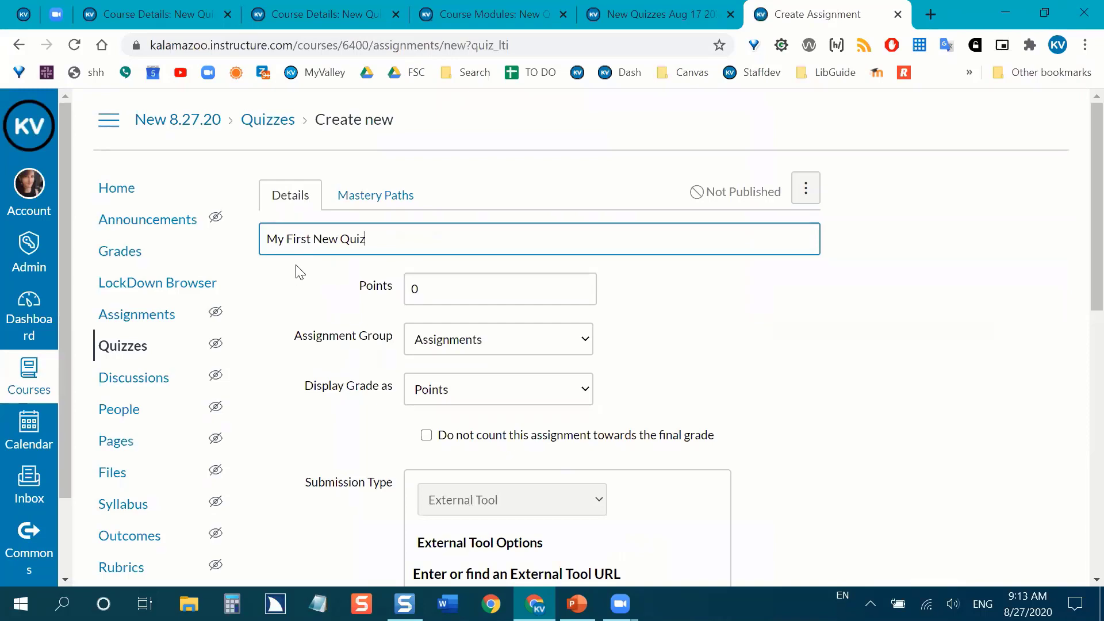
scroll(297, 276, "down", 1)
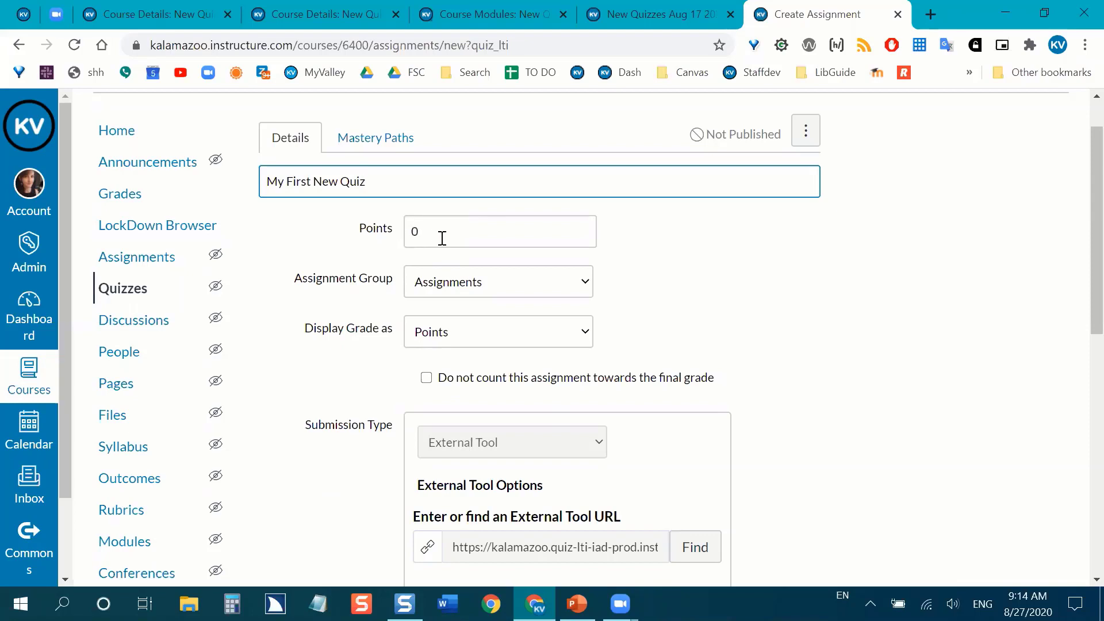
left_click(429, 234)
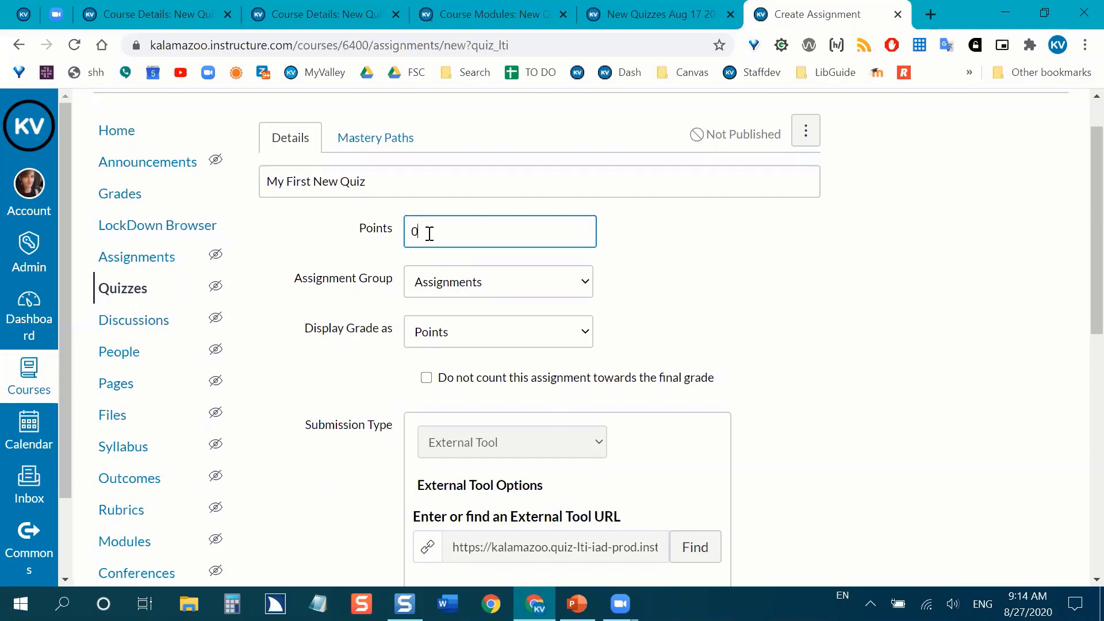
key("BackSpace")
type("100")
scroll(635, 263, "down", 3)
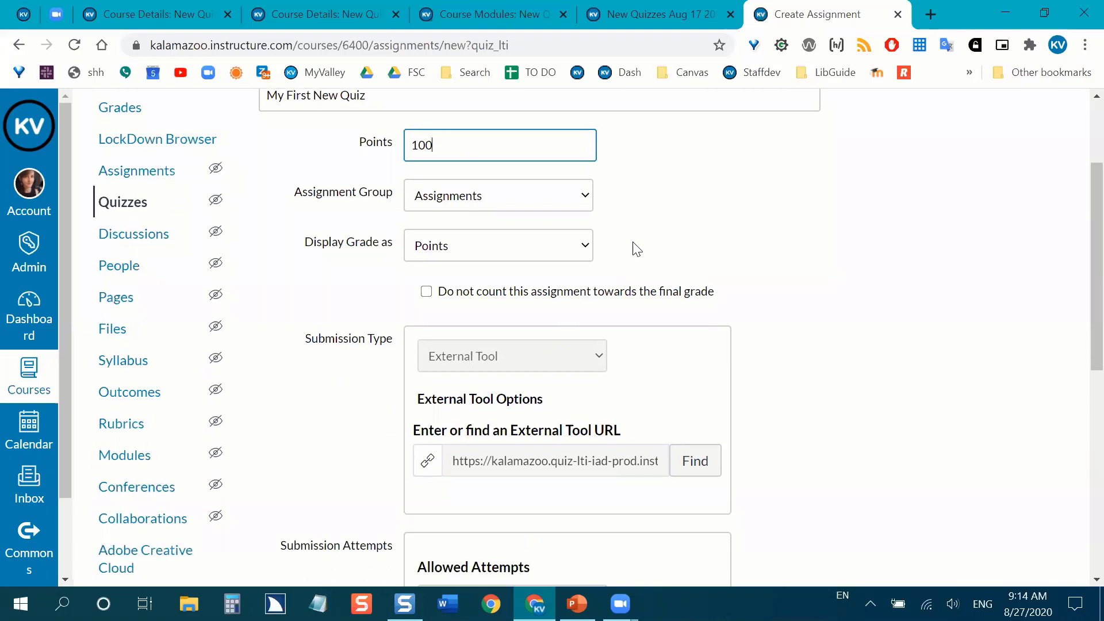
Step: Put the quiz in the Quizzes assignment group
left_click(584, 199)
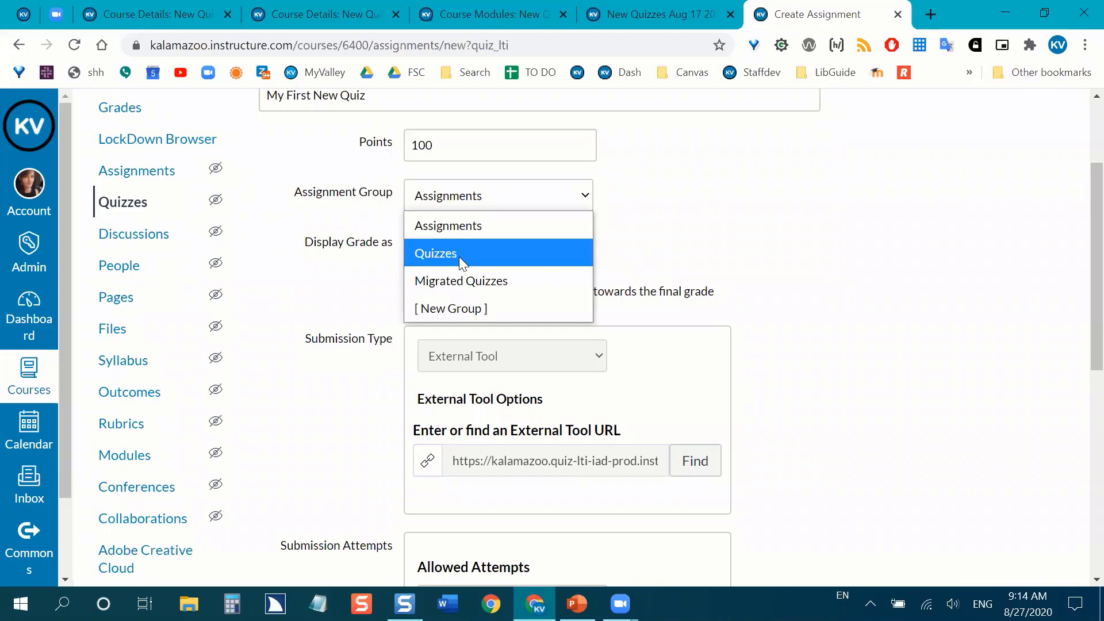
left_click(491, 242)
scroll(521, 192, "down", 2)
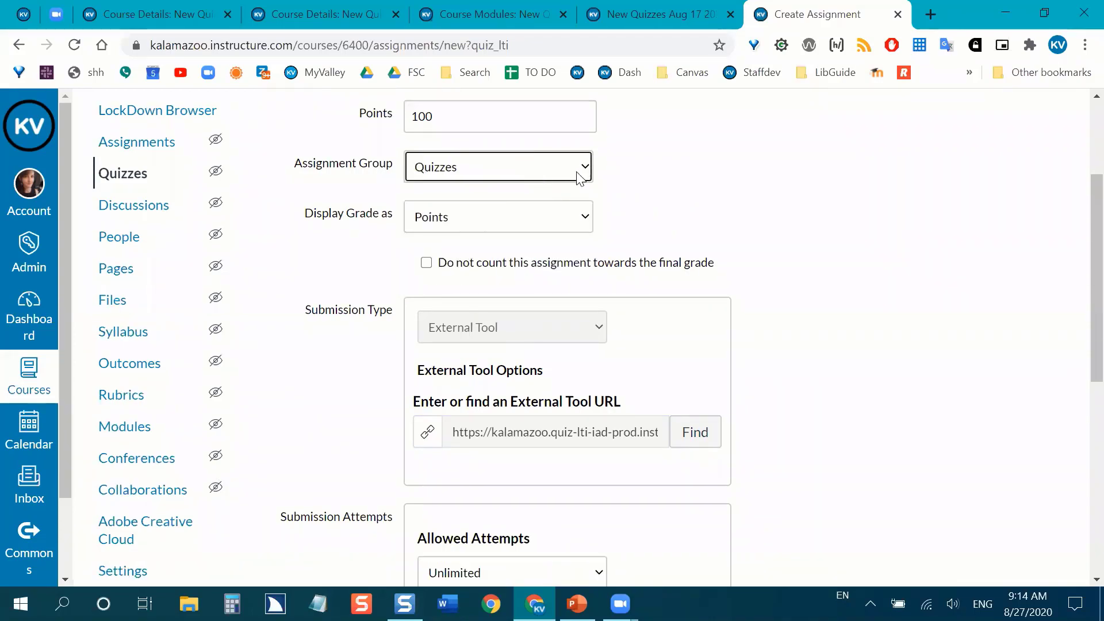
Step: Set the quiz's due date to September 5, 2020 at 11:59pm
scroll(805, 192, "down", 3)
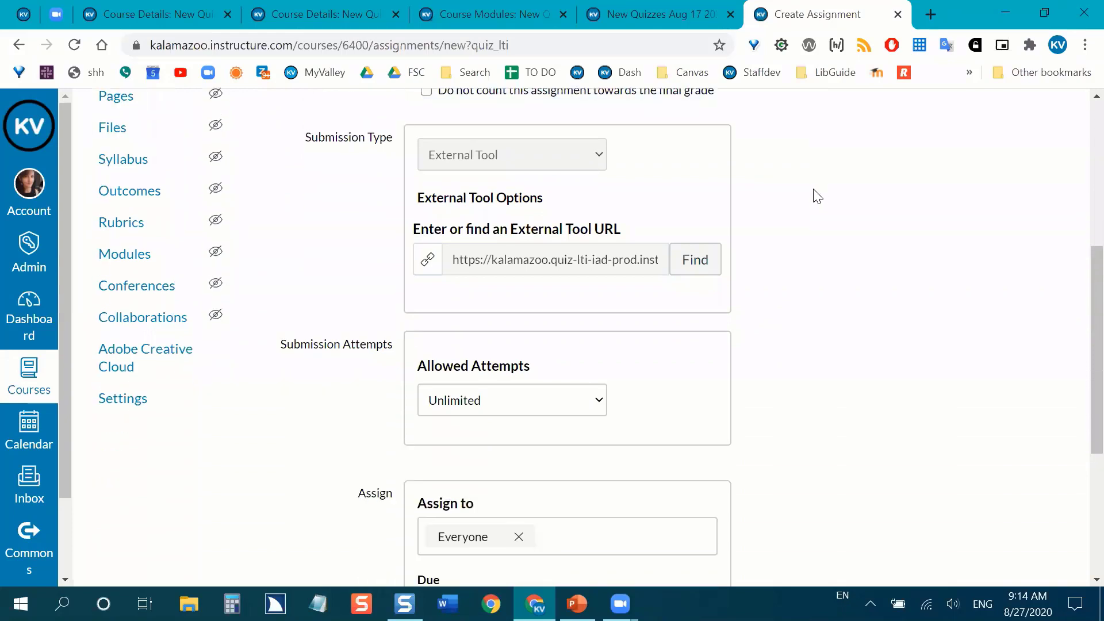
scroll(802, 200, "down", 2)
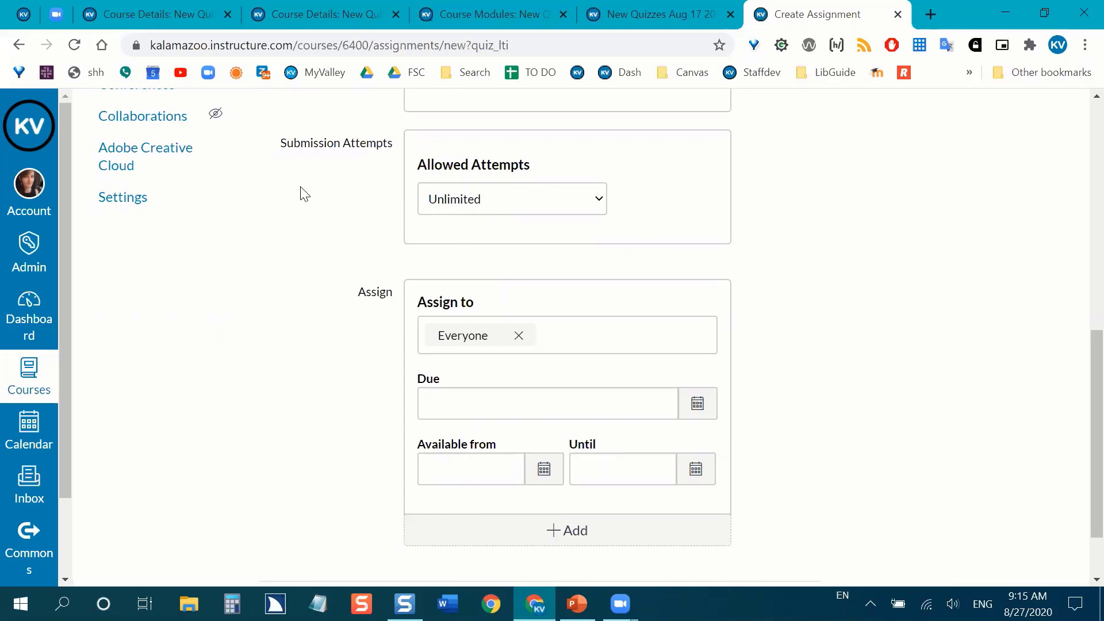
scroll(336, 154, "down", 2)
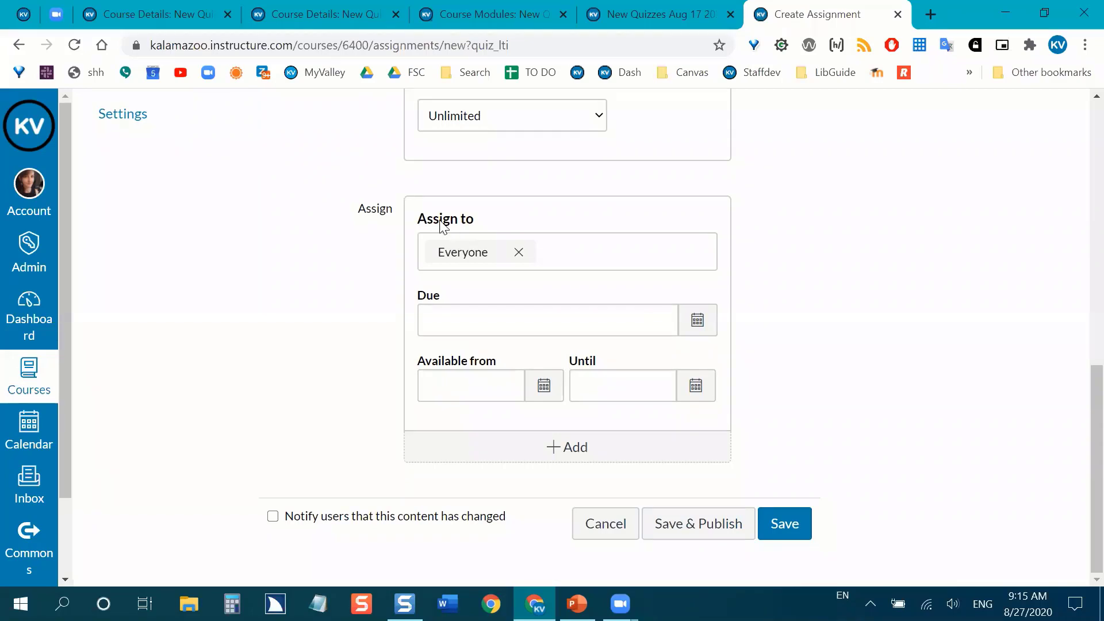
left_click(686, 332)
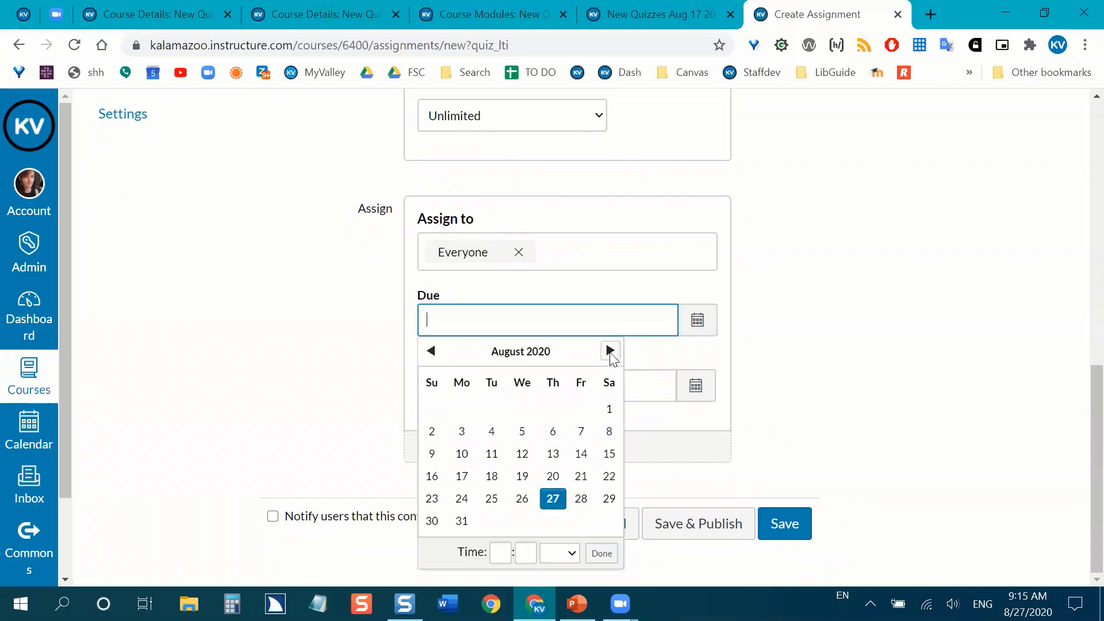
left_click(610, 351)
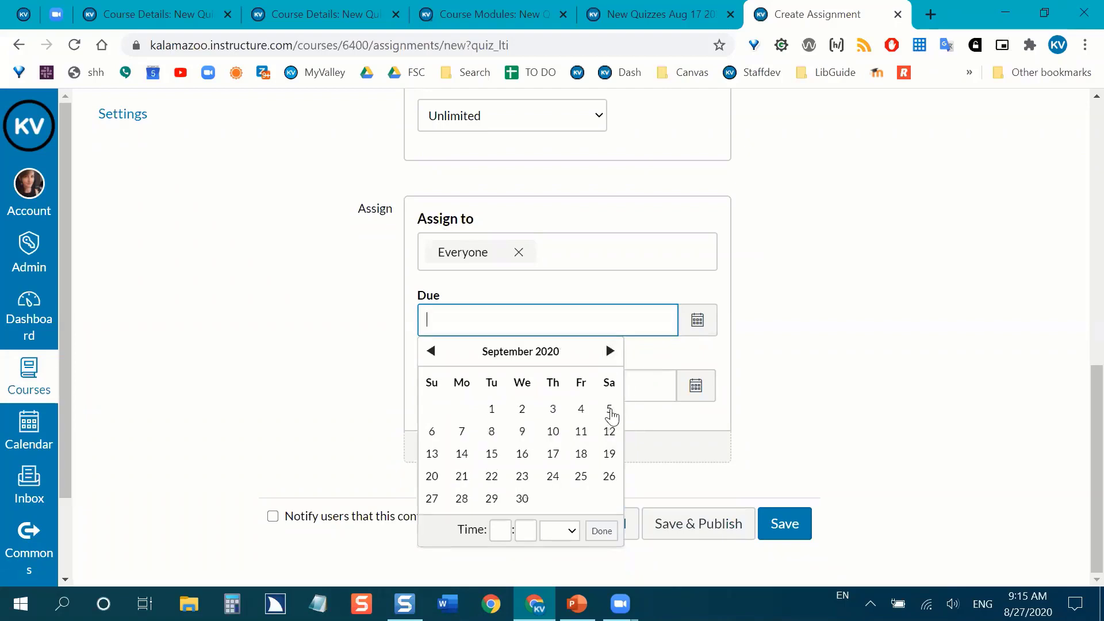
left_click(610, 410)
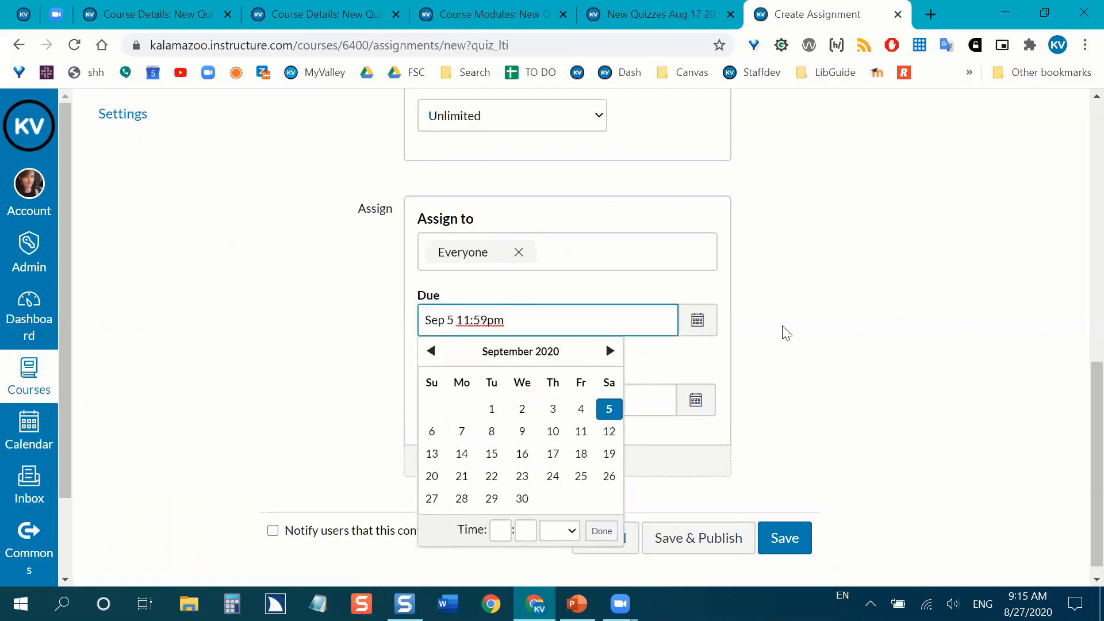
left_click(786, 333)
scroll(792, 289, "down", 1)
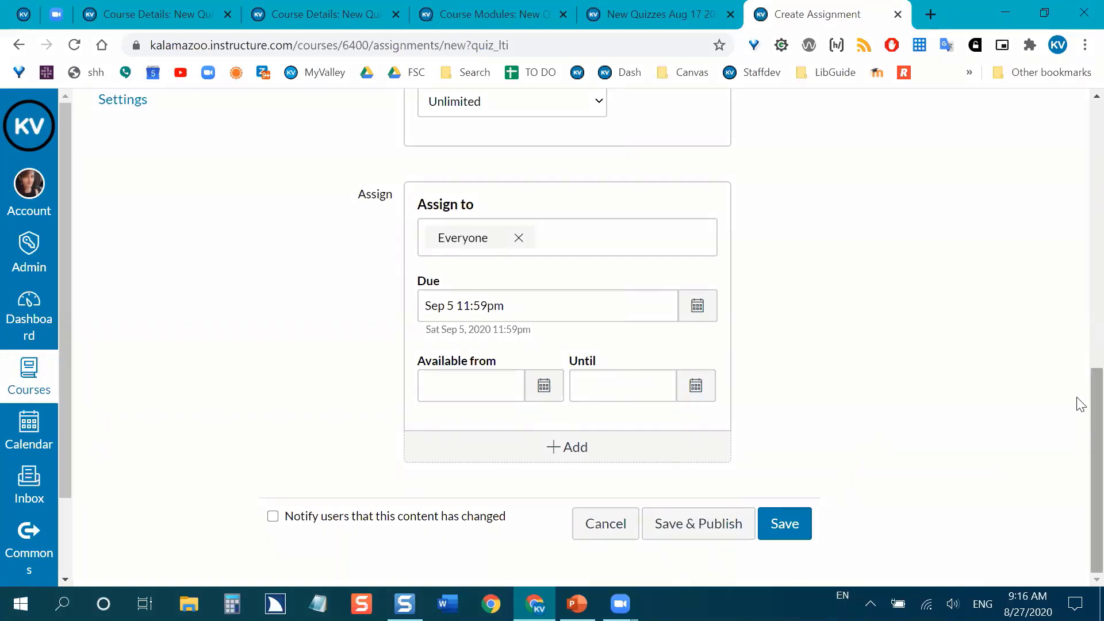
Step: Review the new quiz's details and save it without publishing
scroll(1077, 402, "up", 3)
scroll(1077, 231, "up", 8)
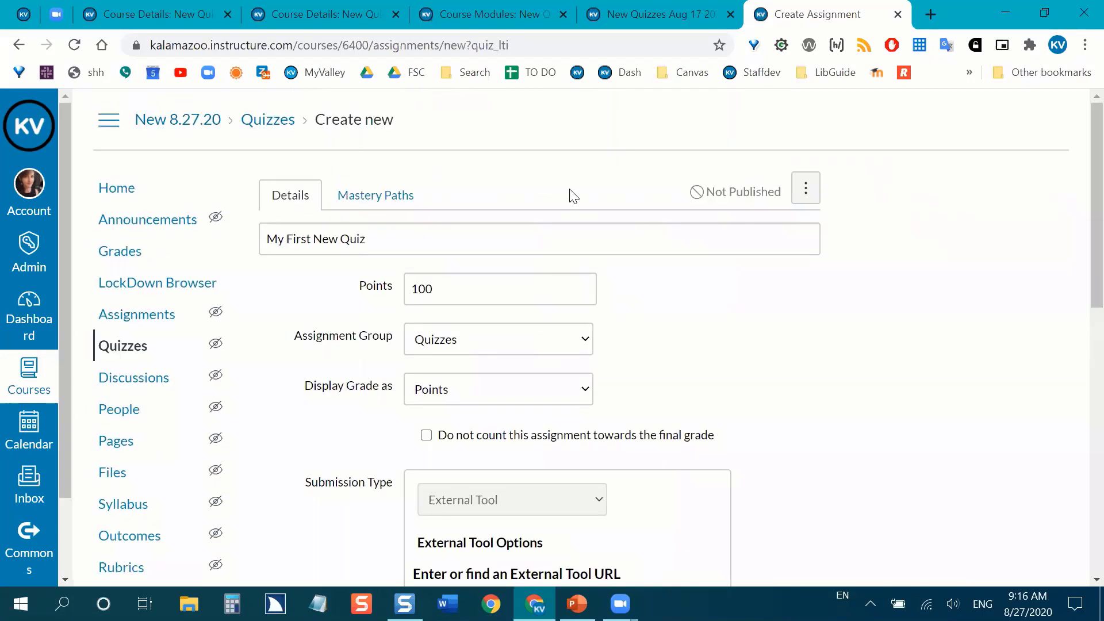
scroll(836, 379, "down", 6)
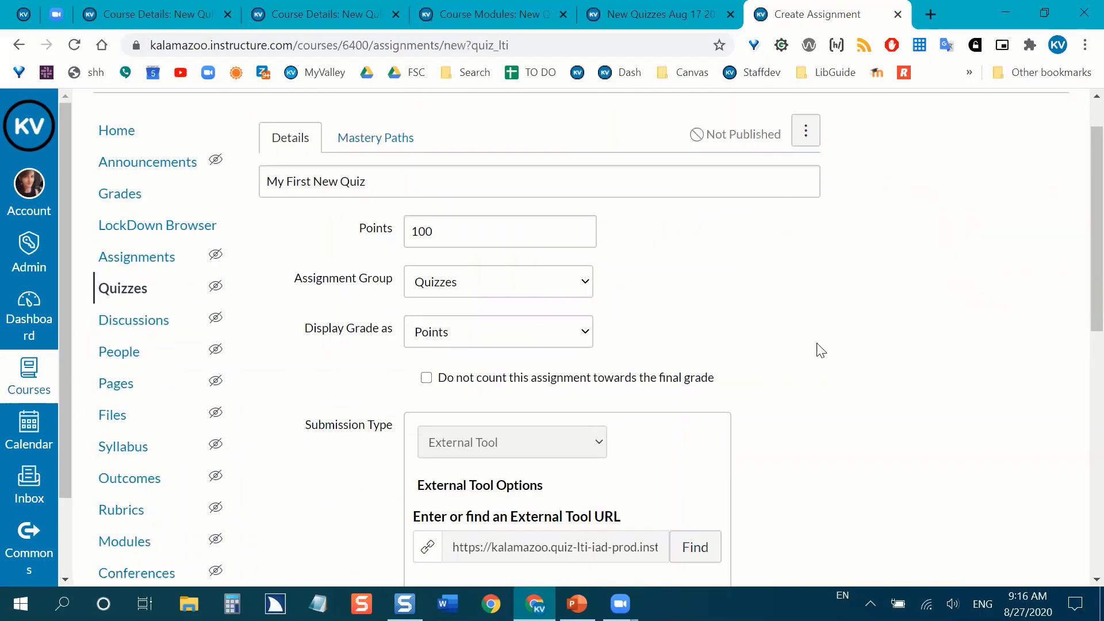
scroll(839, 338, "down", 5)
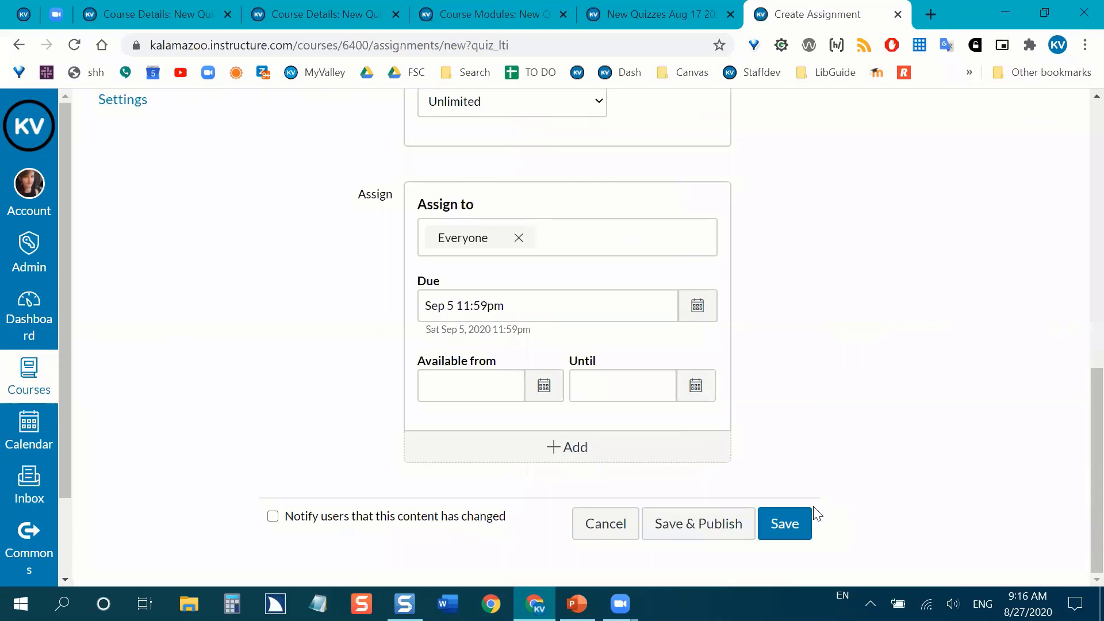
left_click(795, 534)
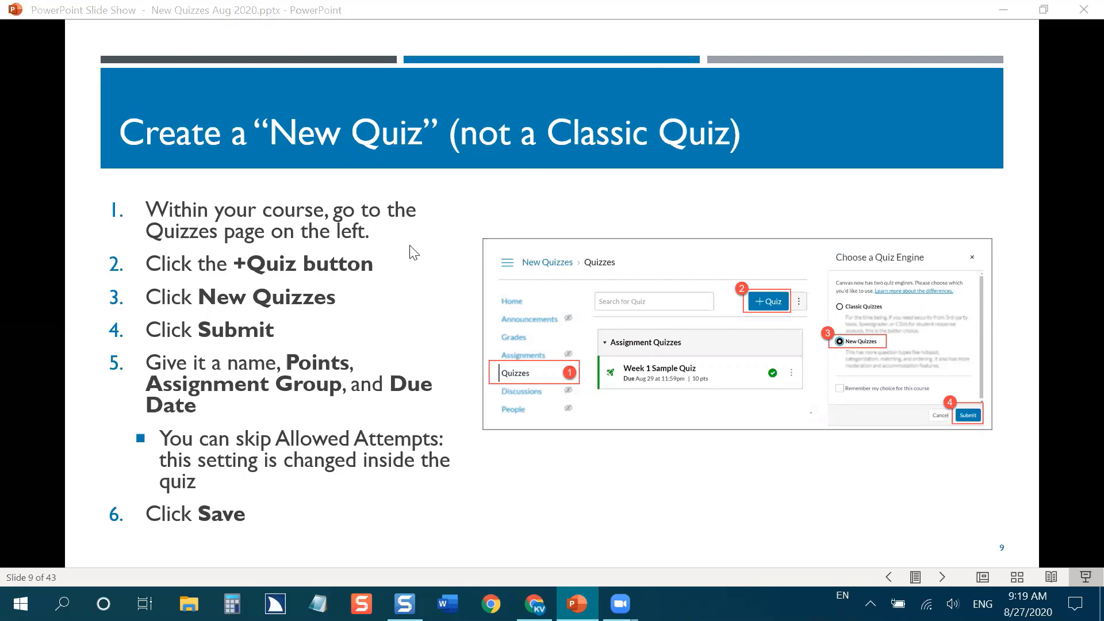
Step: Go back two slides in the PowerPoint slide show to the one explaining that New Quizzes are assignments
key("Left")
key("Left")
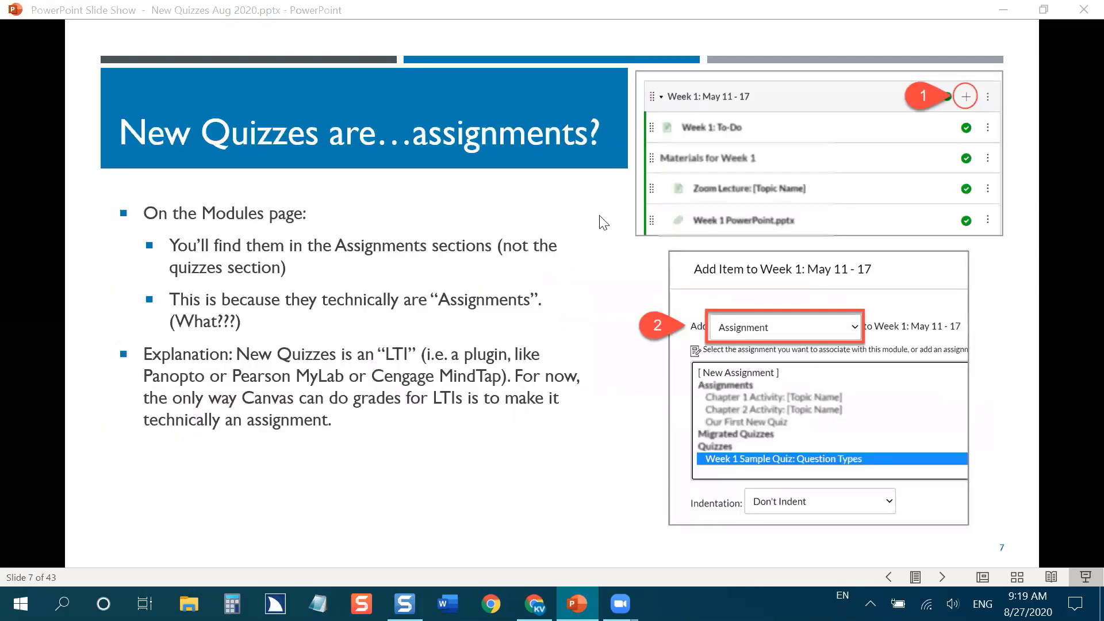
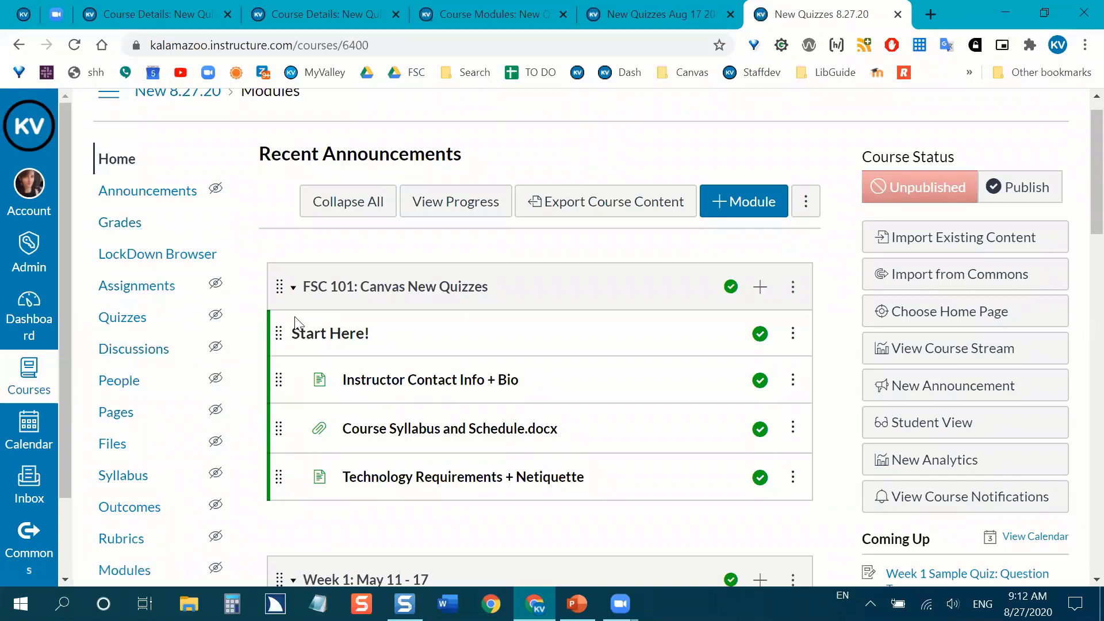
Step: Check the quizzes on the course's Quizzes page and find the Week 1 quiz among the modules on the home page
scroll(803, 363, "down", 6)
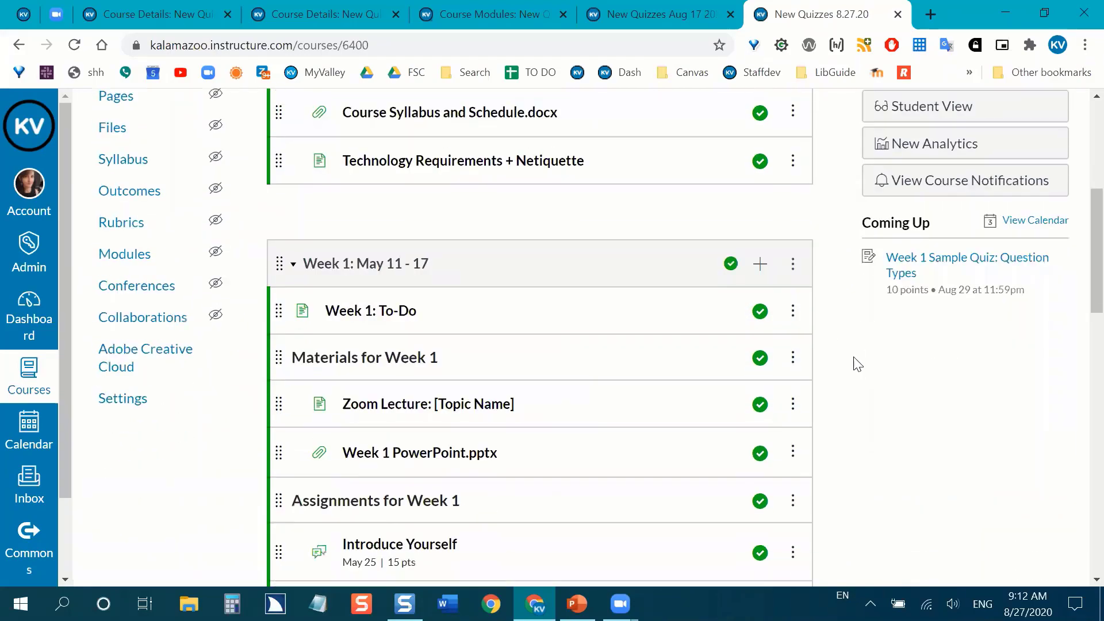
scroll(547, 328, "up", 6)
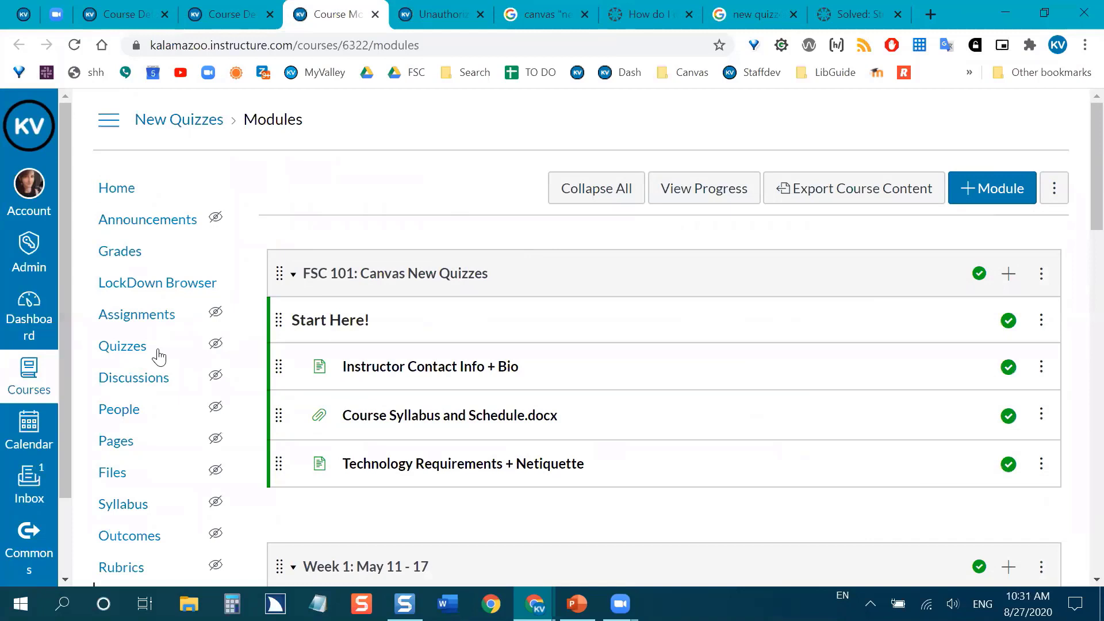
left_click(124, 355)
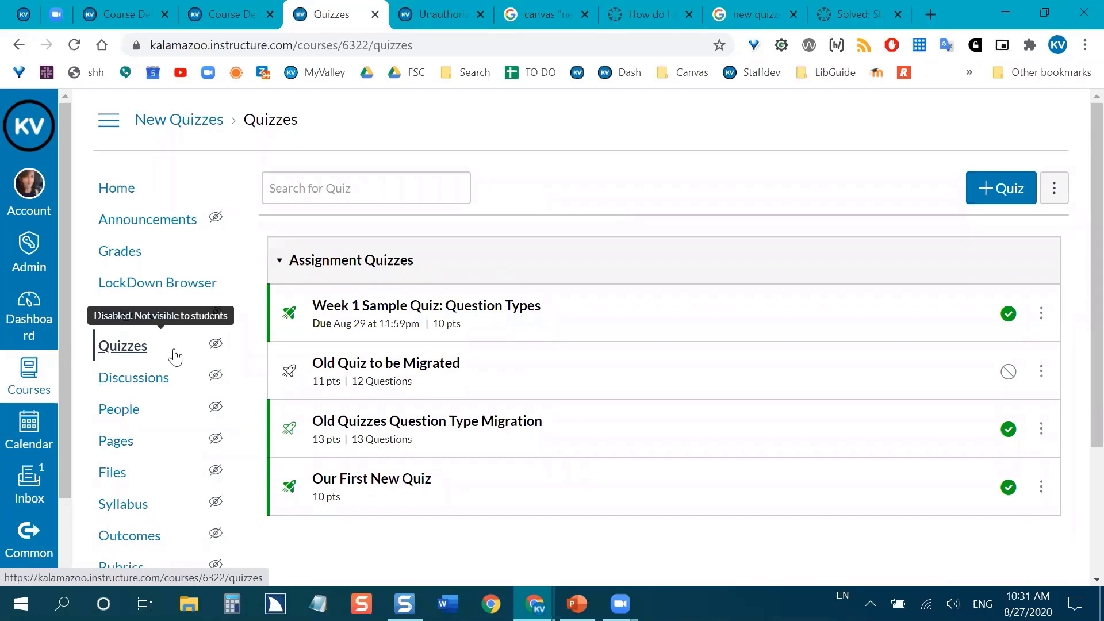
left_click(109, 195)
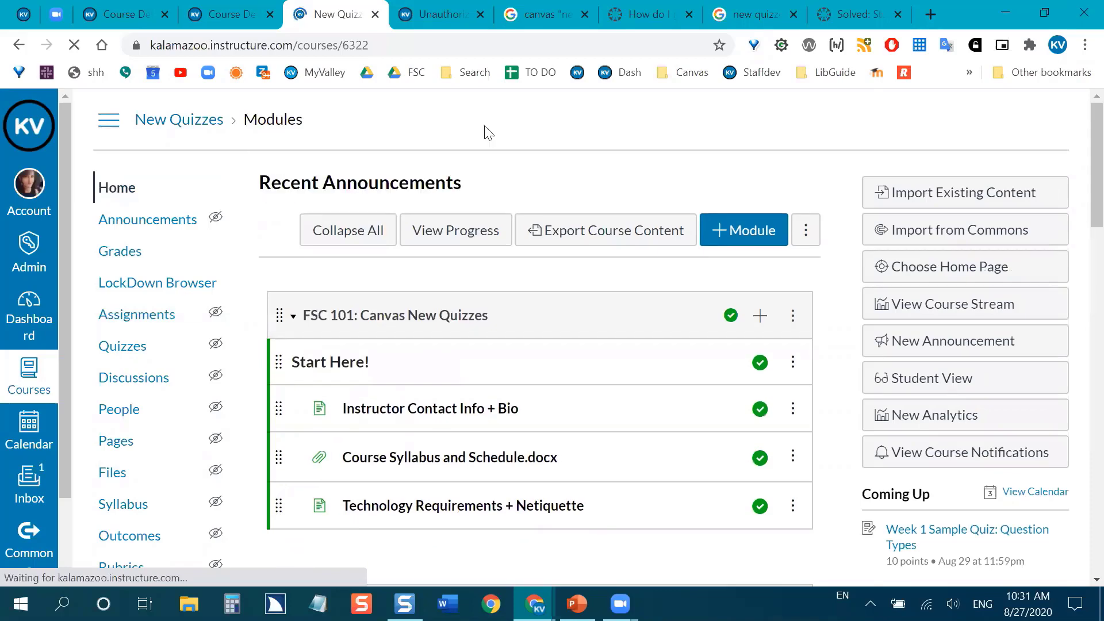
scroll(849, 172, "down", 8)
scroll(849, 172, "down", 2)
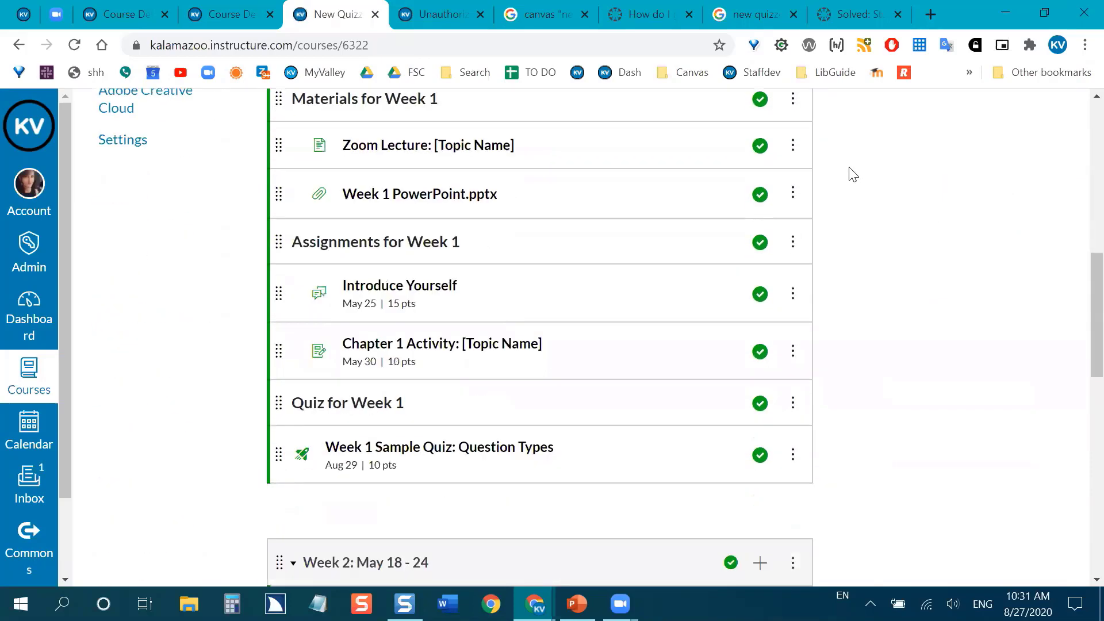
Step: Add the existing assignment "Week 1 Sample Quiz: Question Types" to the Week 1: May 11 - 17 module, checking the Quiz item list first, and reload the page
scroll(849, 172, "up", 3)
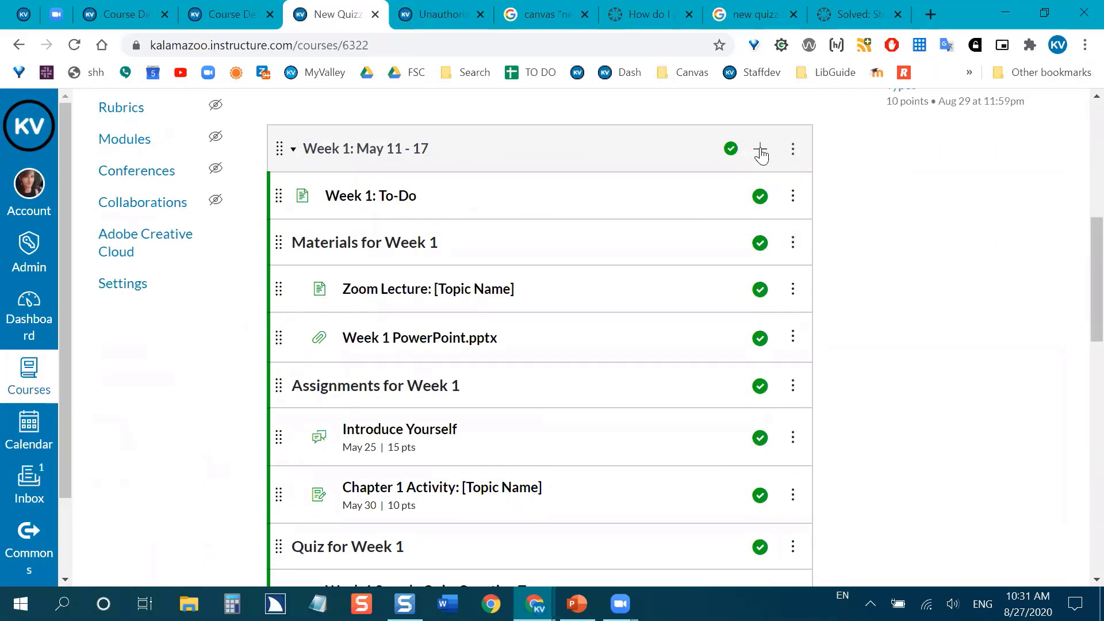
left_click(760, 152)
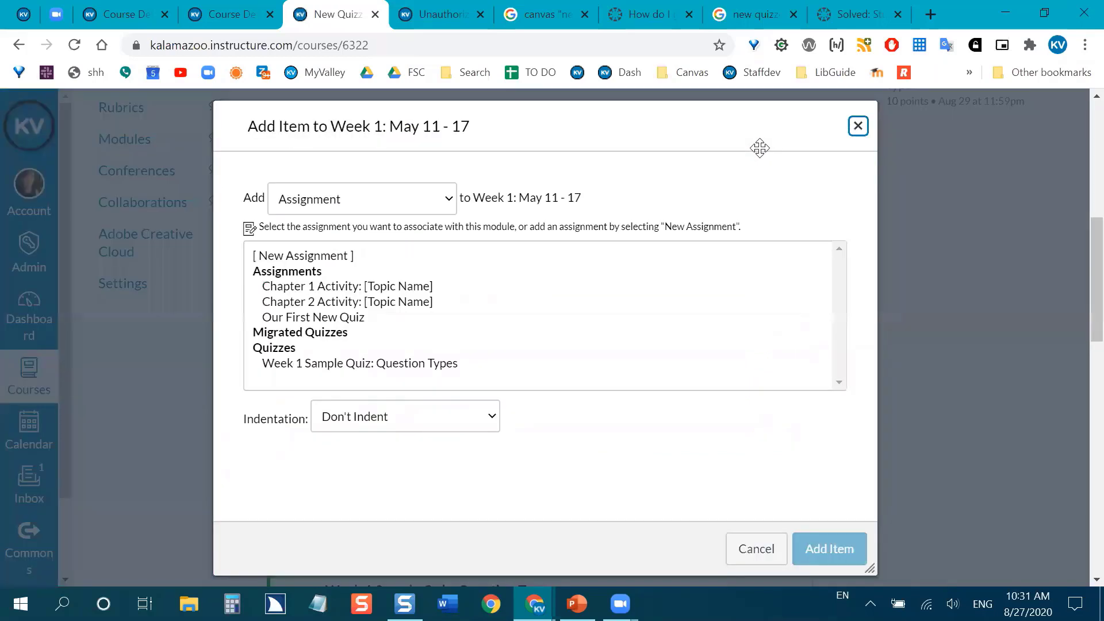
left_click(373, 210)
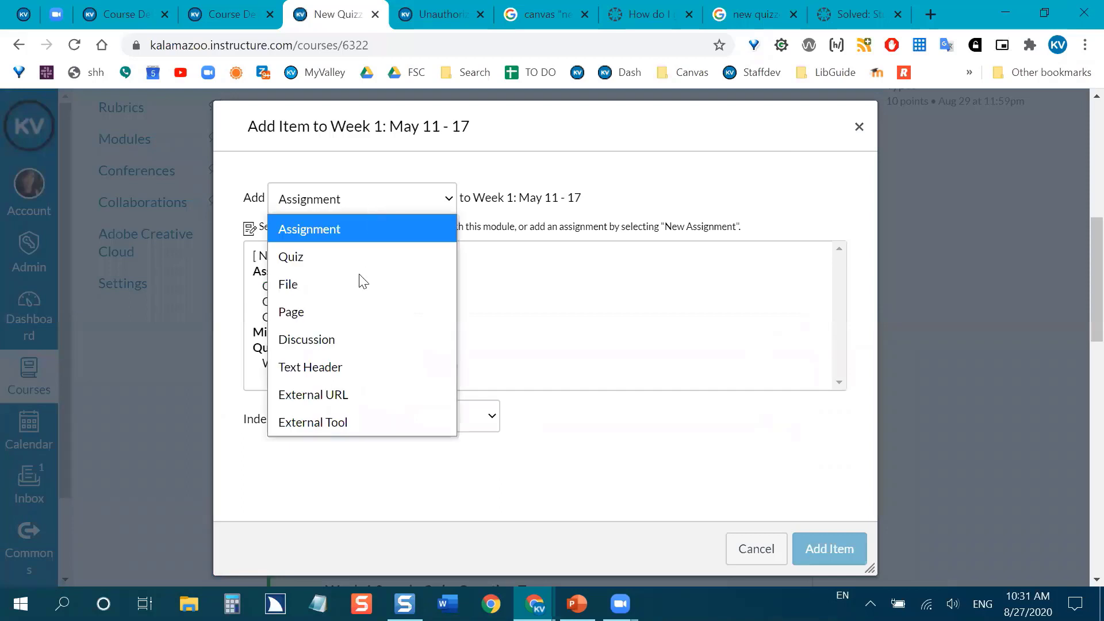
left_click(288, 260)
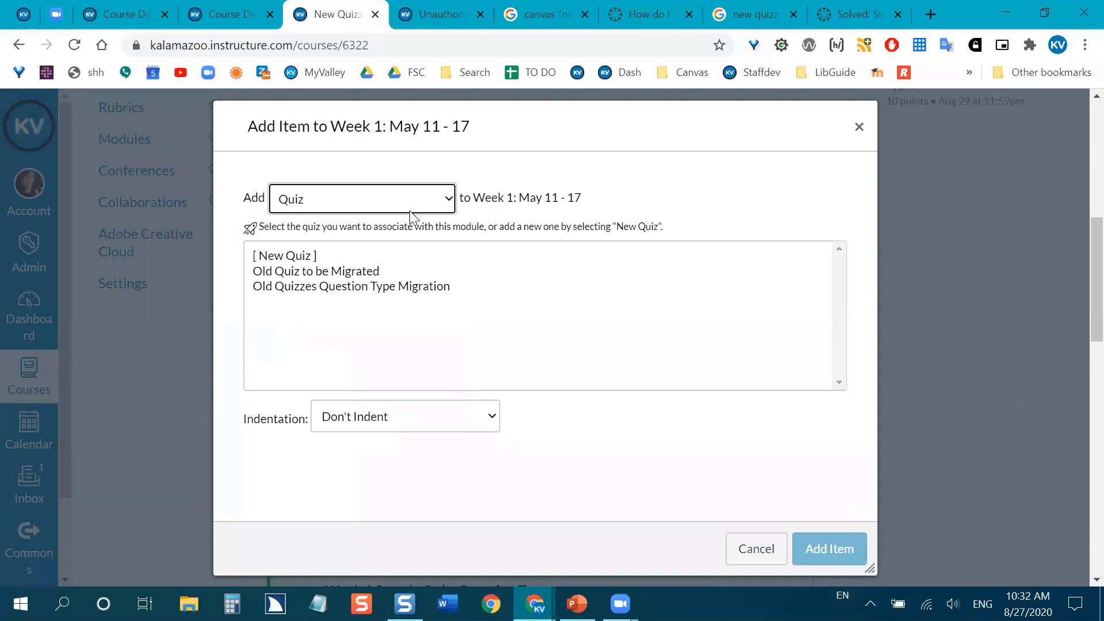
left_click(436, 208)
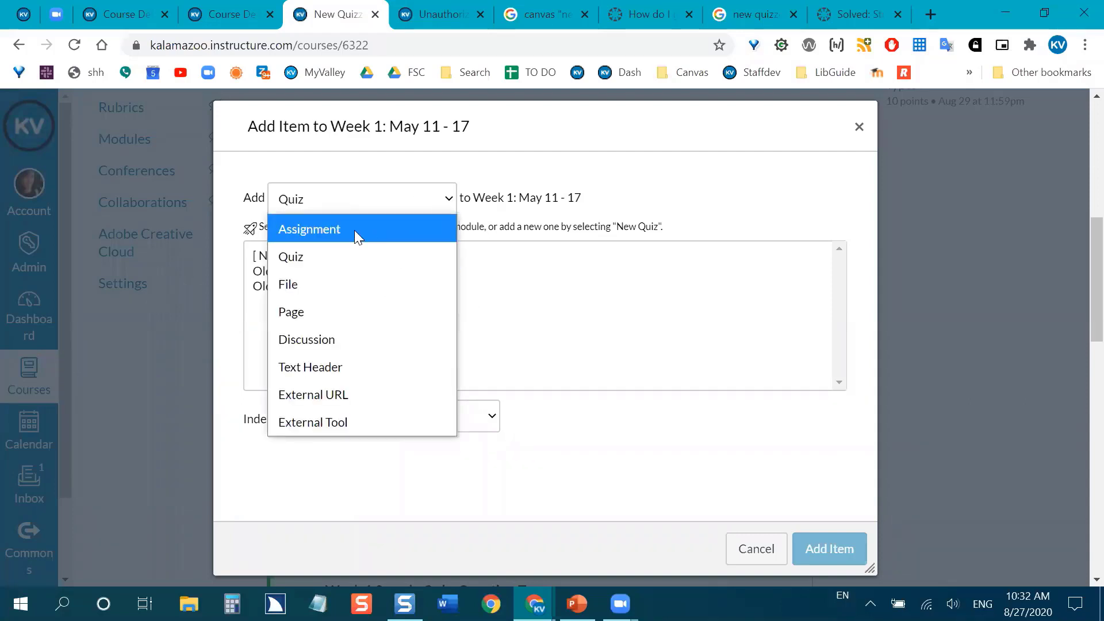
left_click(354, 230)
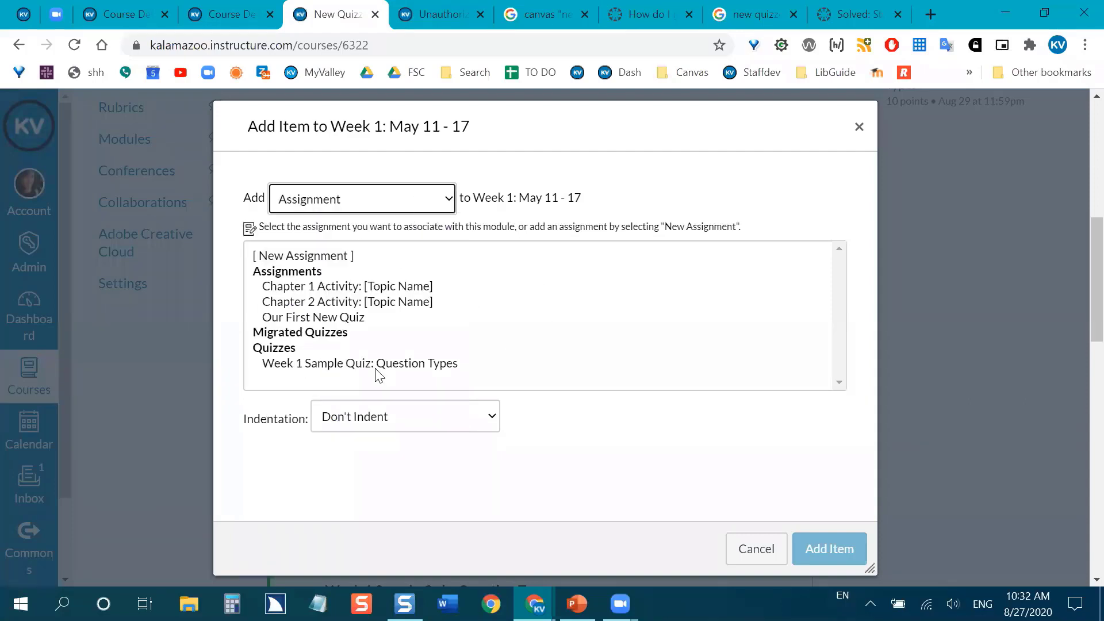
left_click(276, 361)
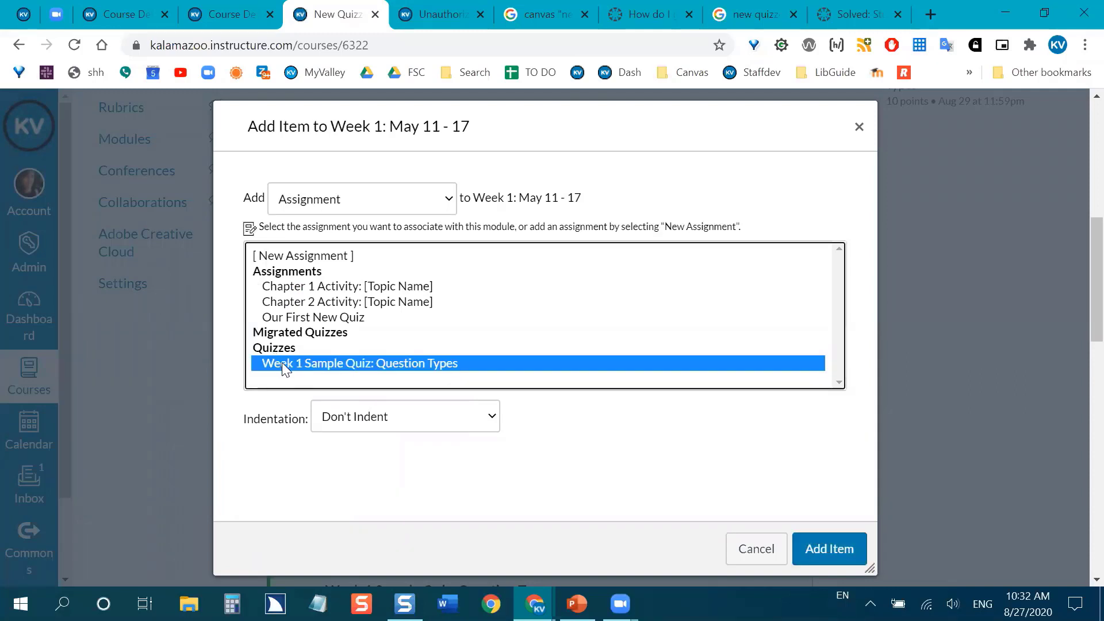
left_click(834, 549)
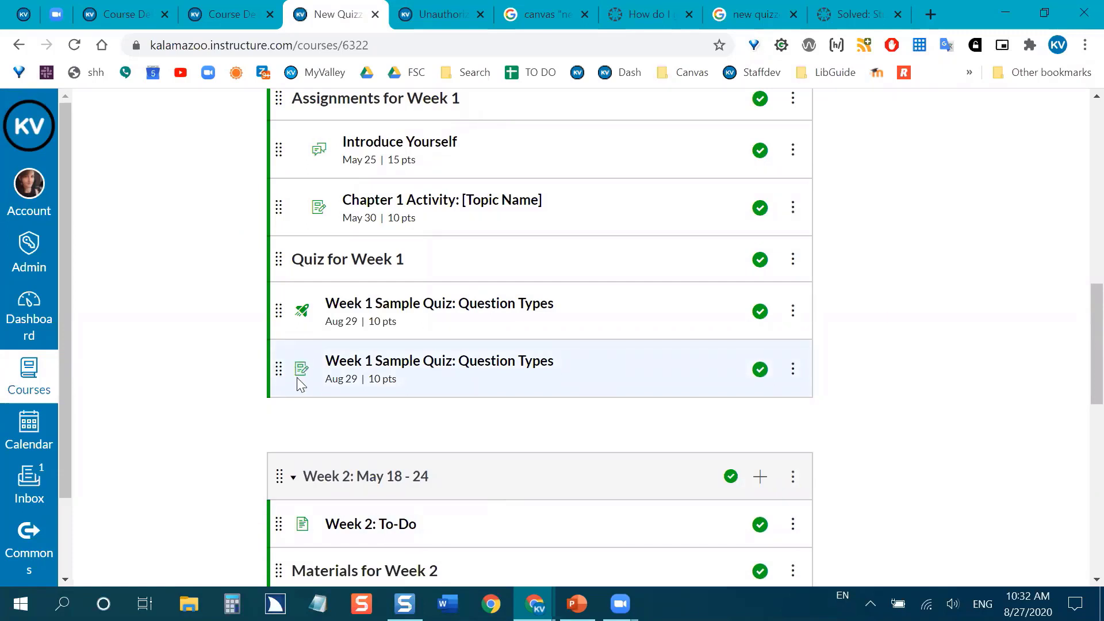
left_click(74, 45)
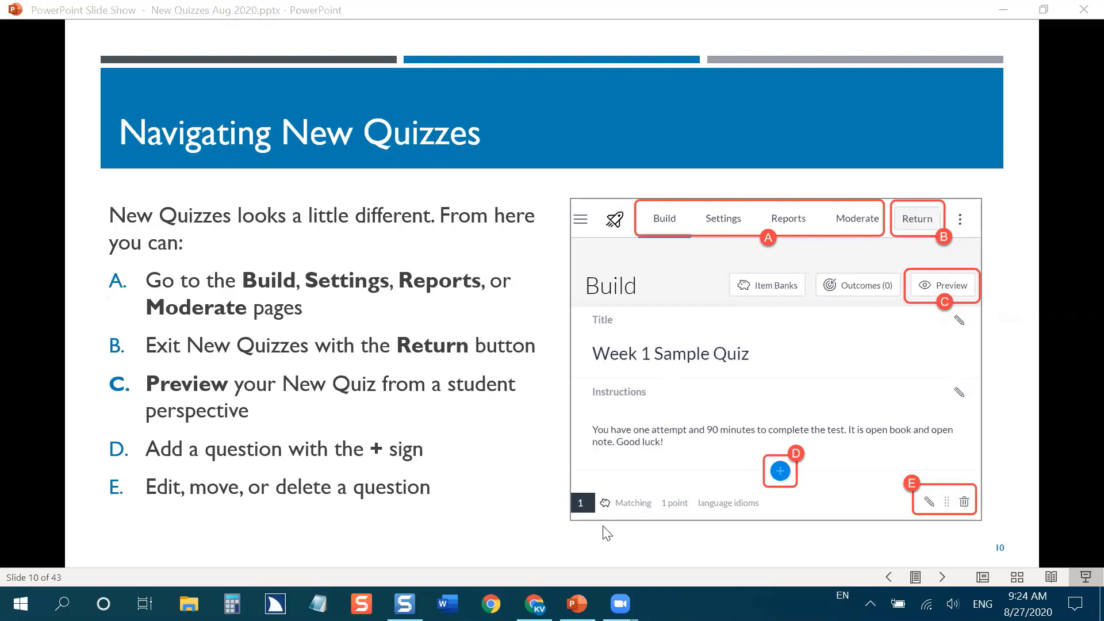
Step: Glance at the quiz builder, return to the PowerPoint slide show and advance two slides to "Make your first Multiple Choice question"
left_click(535, 603)
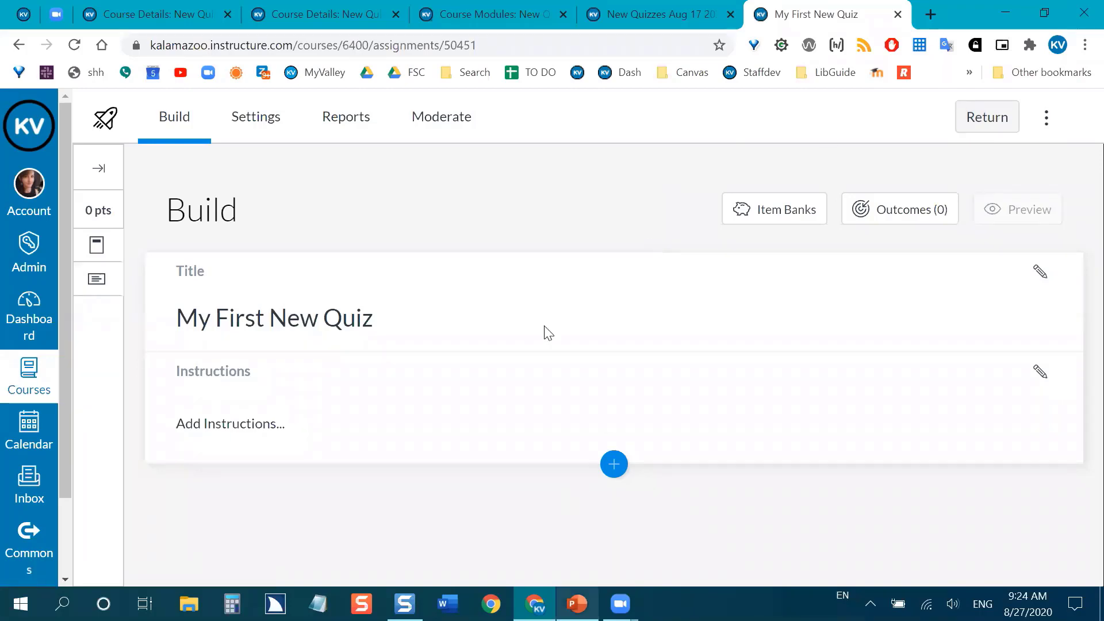
key("alt+Tab")
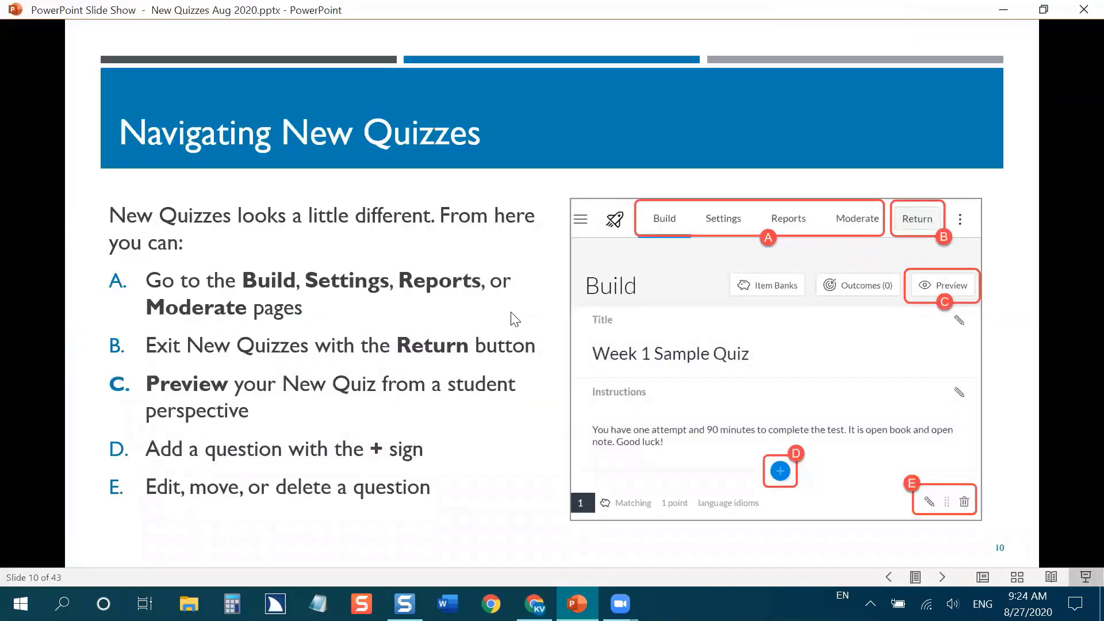
left_click(511, 309)
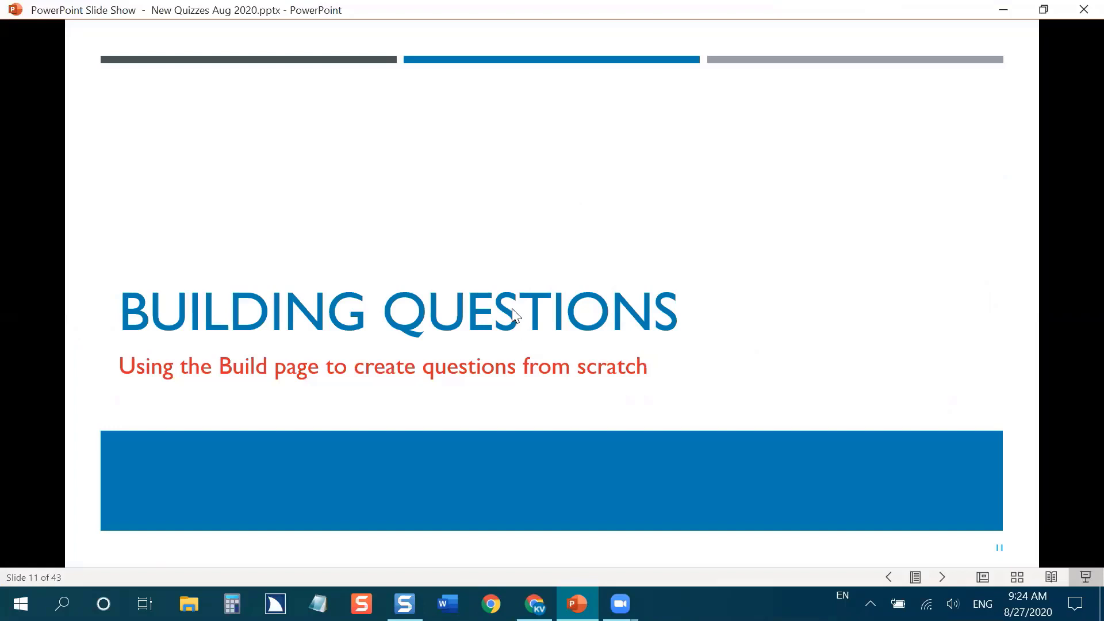
left_click(779, 279)
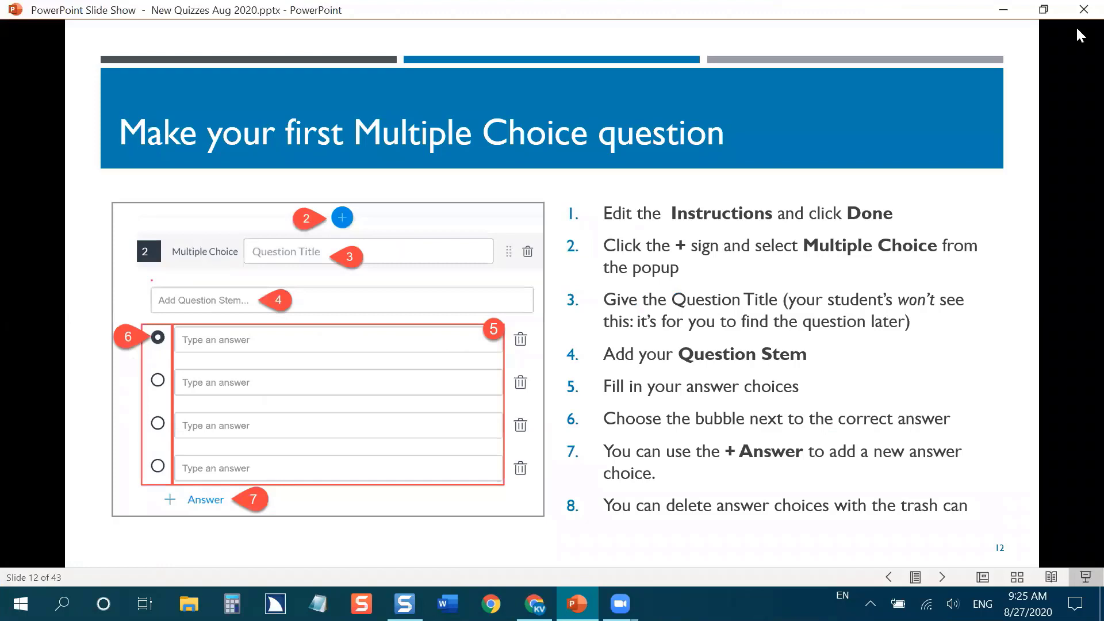
Step: Switch to Chrome and insert a Multiple Choice question in My First New Quiz on the Build page
left_click(1003, 9)
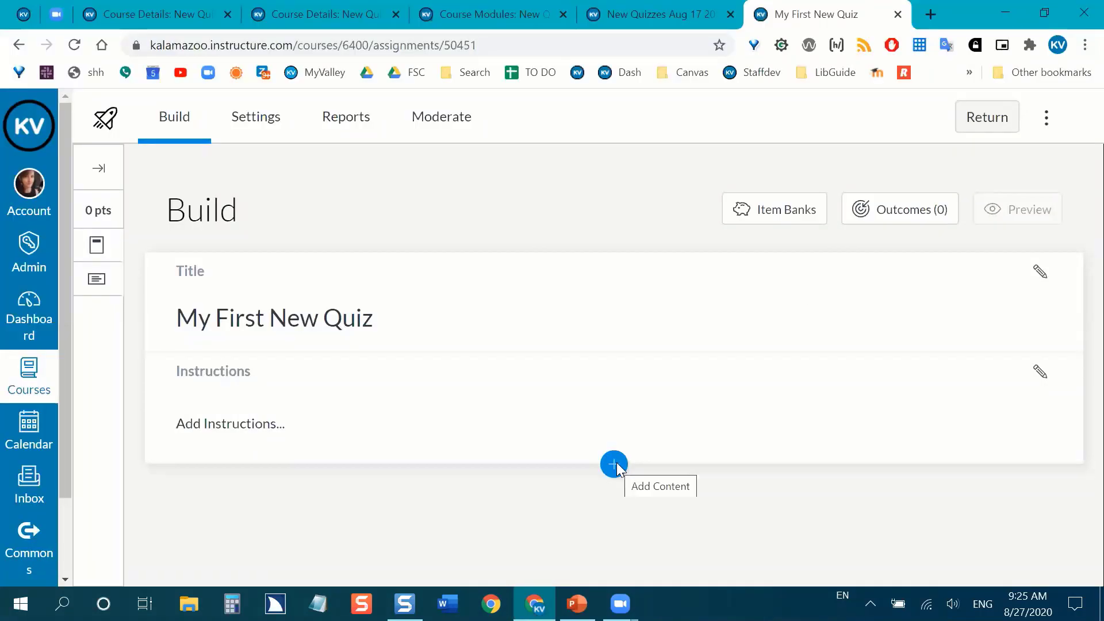
left_click(614, 464)
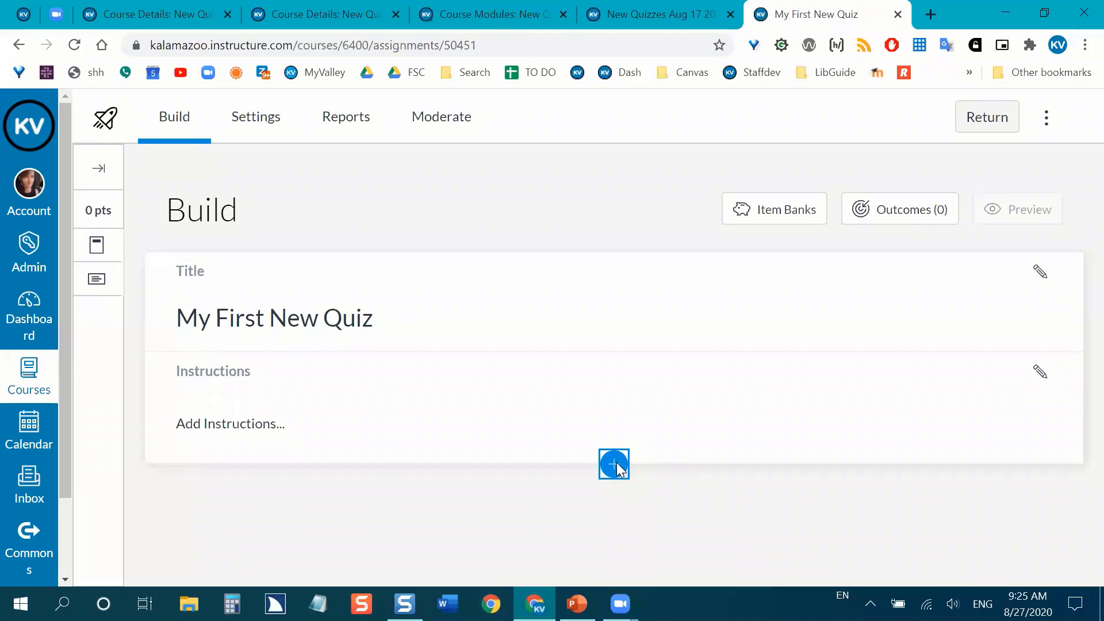
left_click(614, 464)
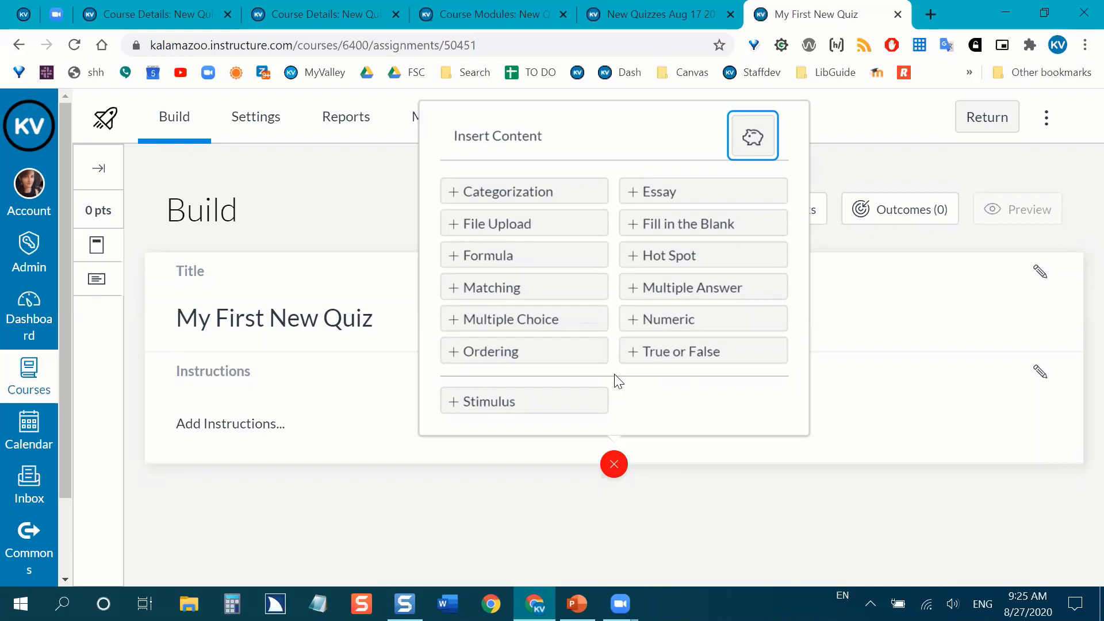
left_click(586, 327)
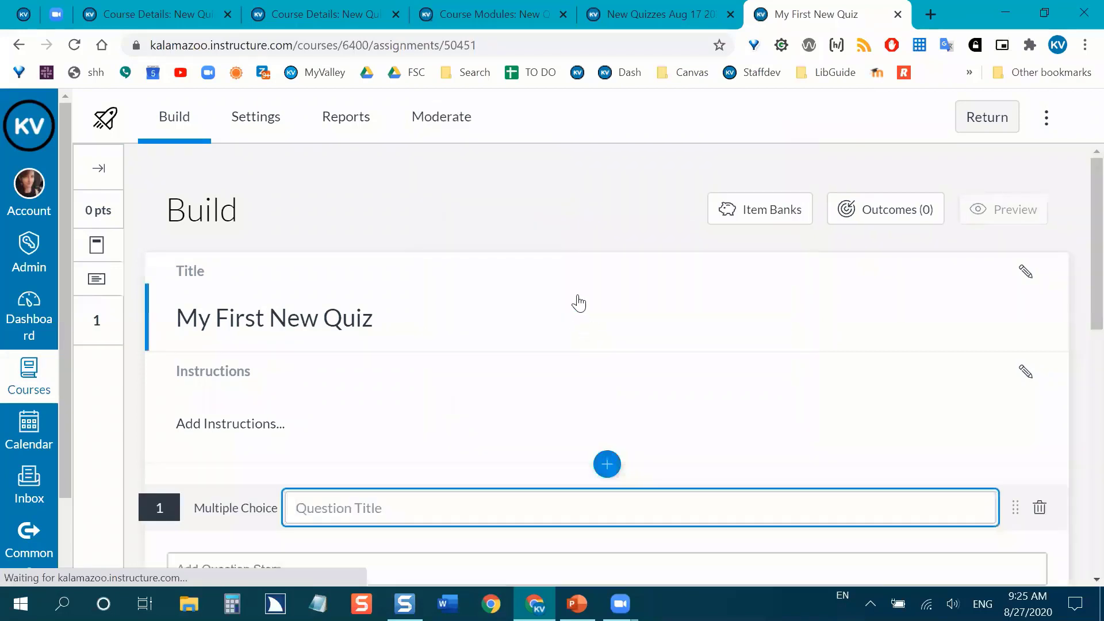
Step: Title the question "Cats" and enter the question stem "Roughly what percent of orange cats are male?"
scroll(129, 353, "down", 4)
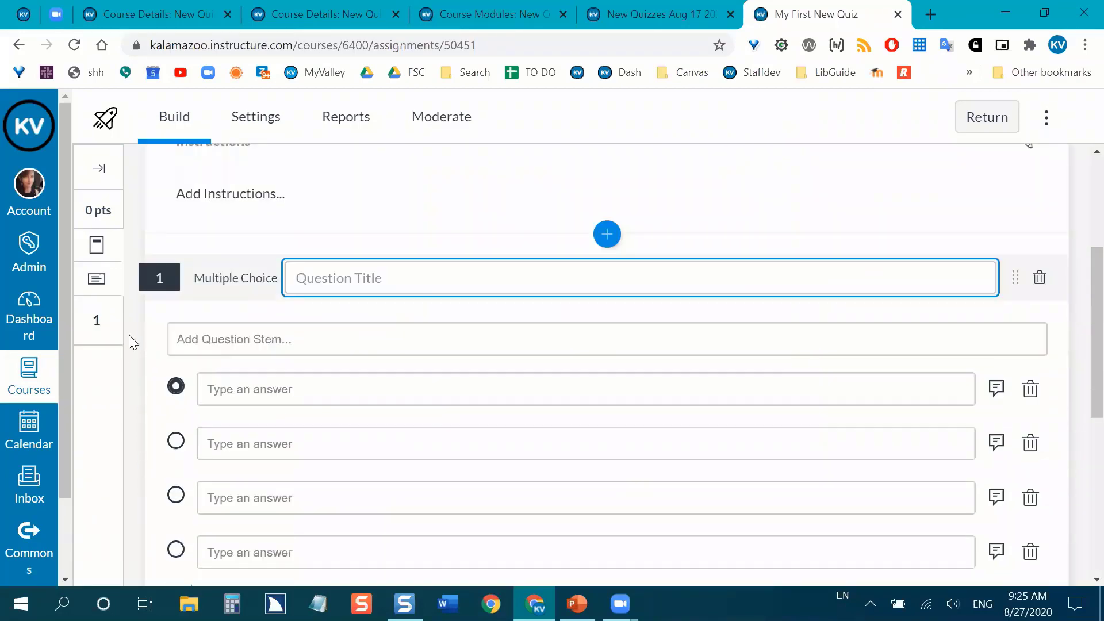
scroll(132, 338, "down", 1)
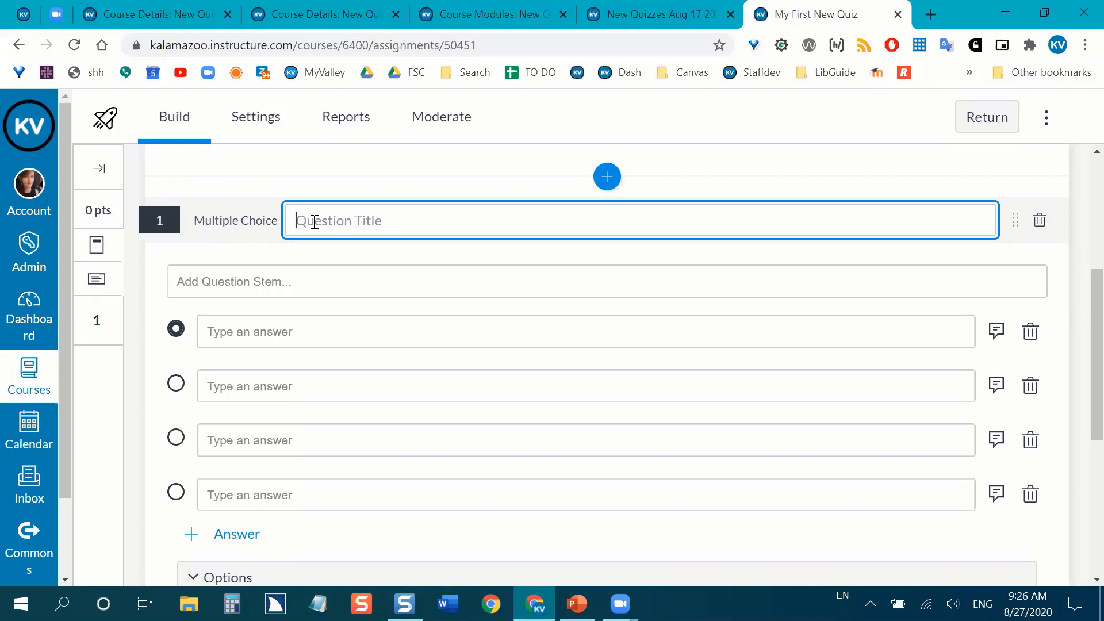
type("Cats")
scroll(163, 304, "down", 2)
left_click(213, 223)
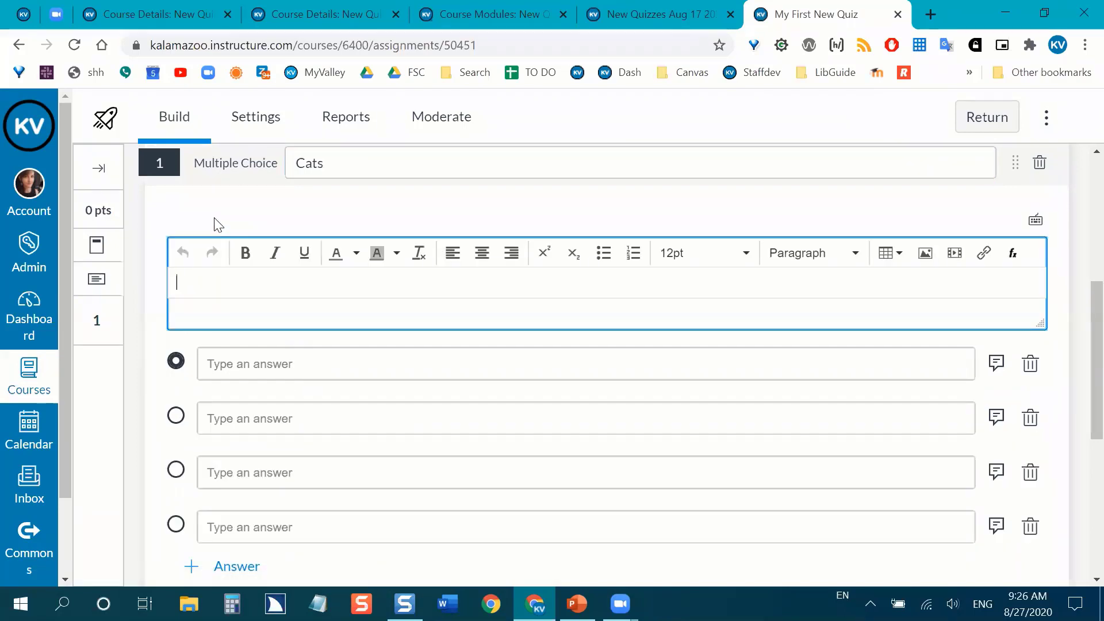
left_click(174, 212)
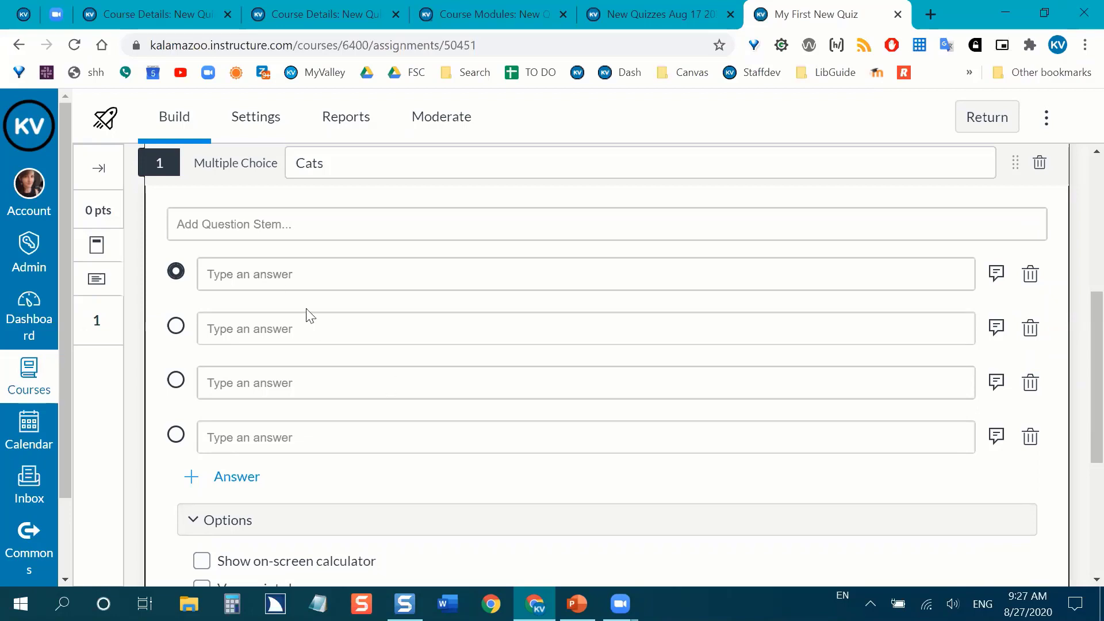
left_click(227, 225)
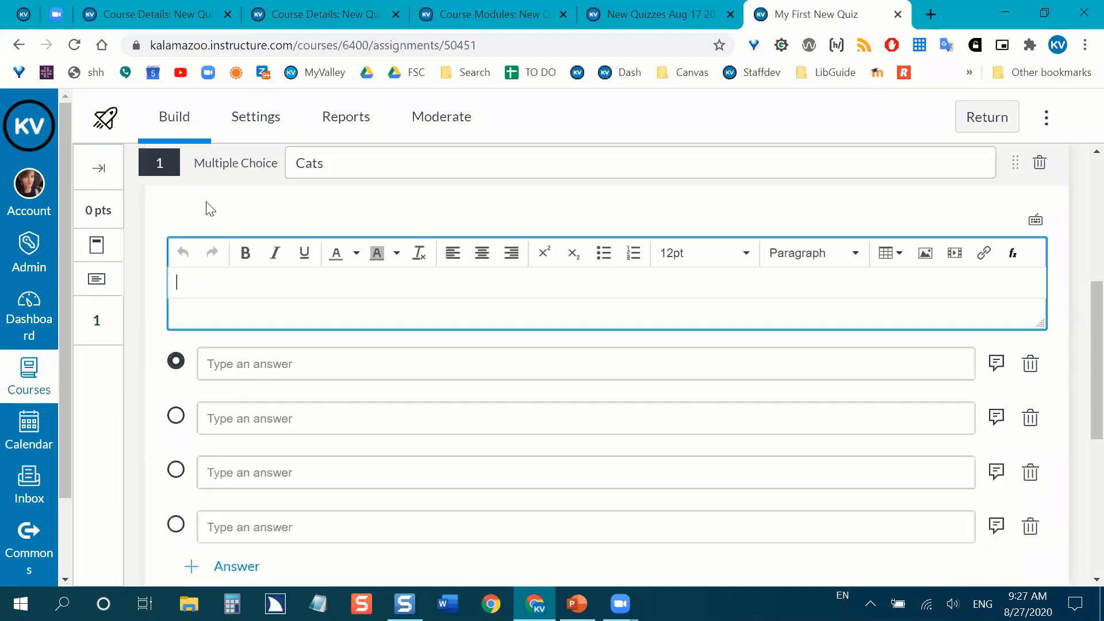
type("Roughly what")
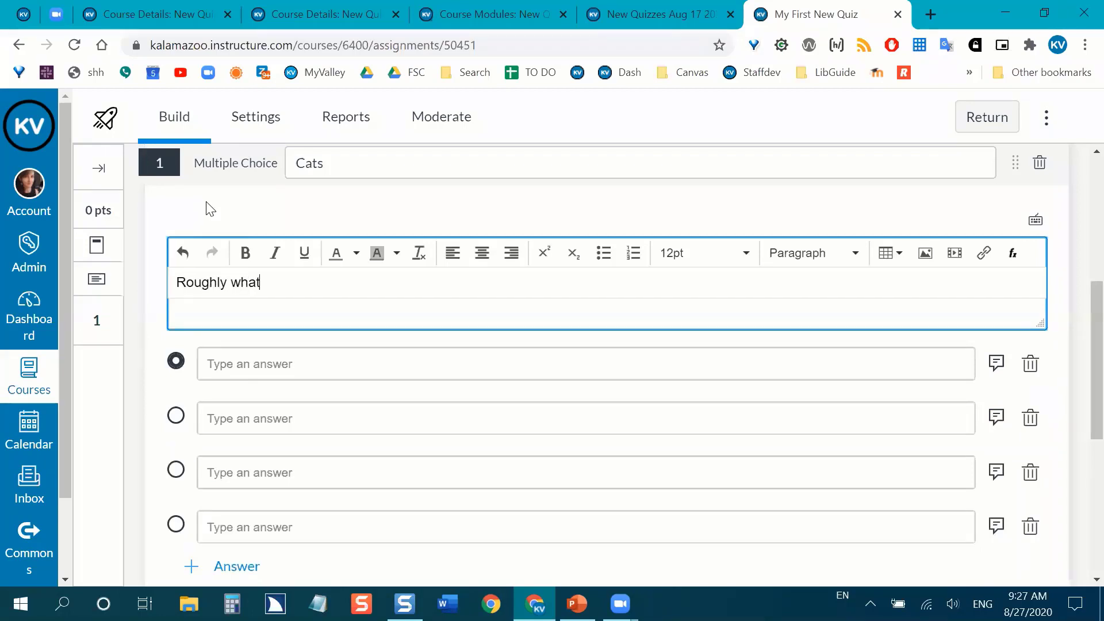
type(" percent of orange cats ")
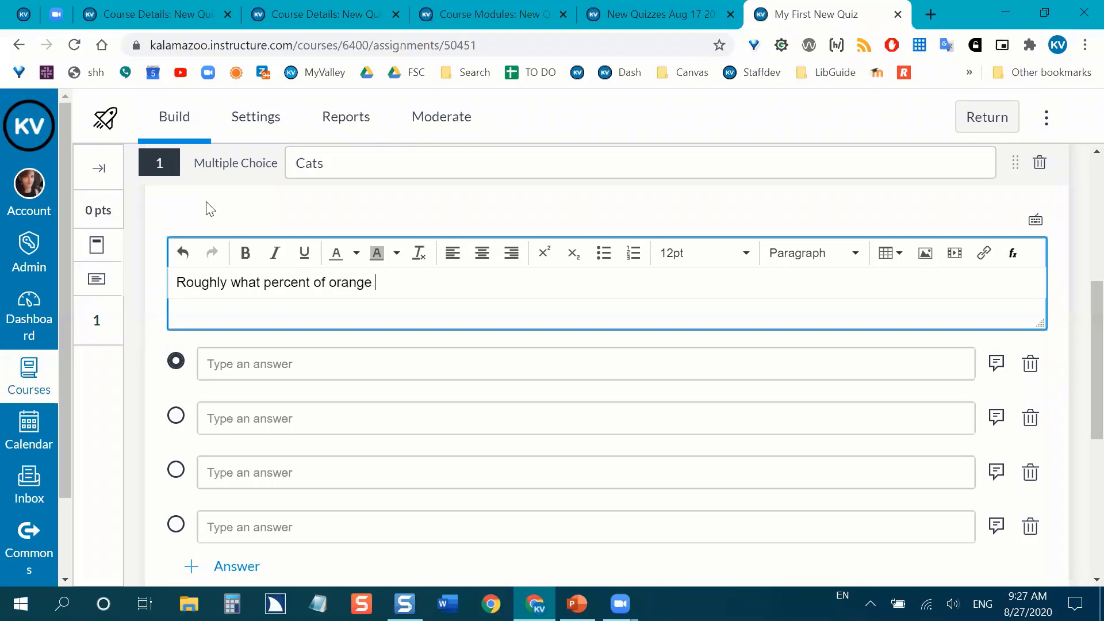
type("are male?")
Step: Fill in the answer choices 99, 80, 50 and 40, and mark 80 as the correct answer
scroll(144, 313, "down", 1)
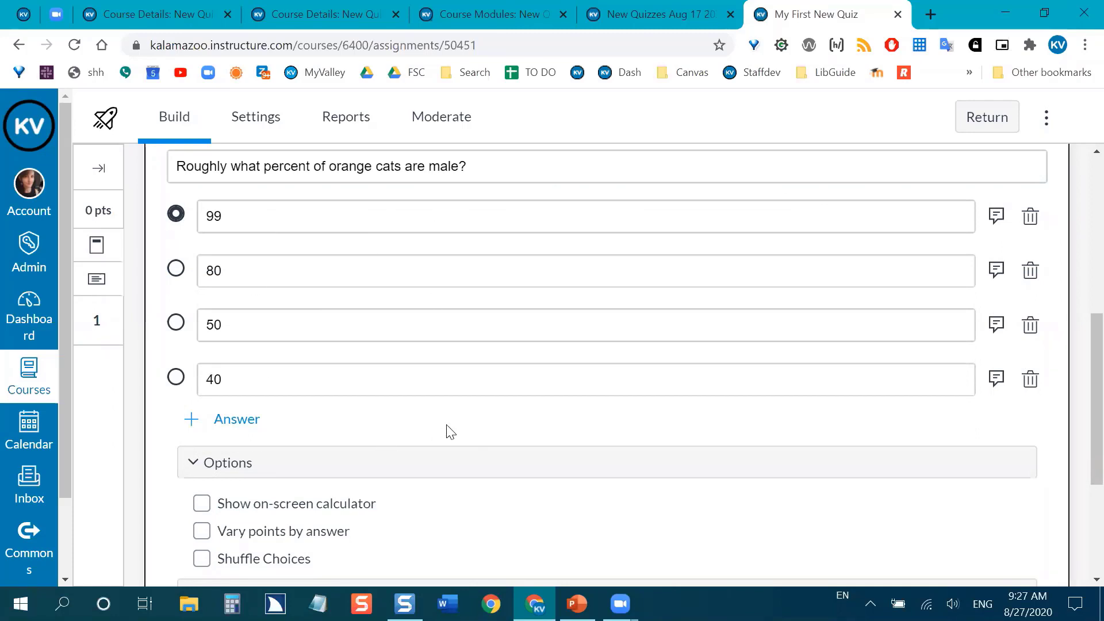
scroll(443, 439, "up", 1)
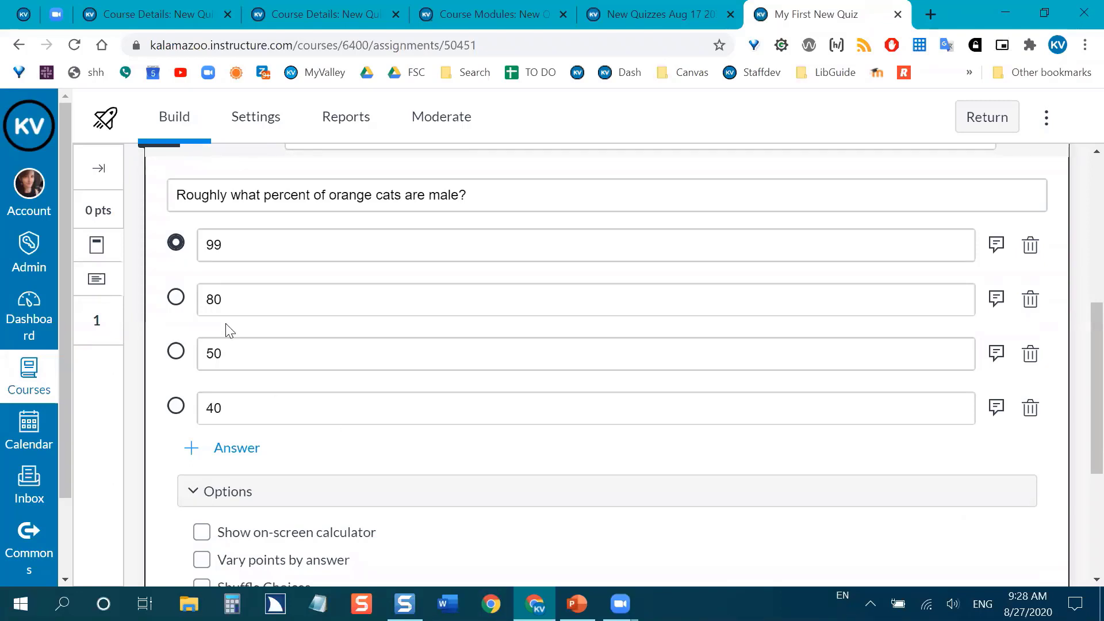
left_click(176, 297)
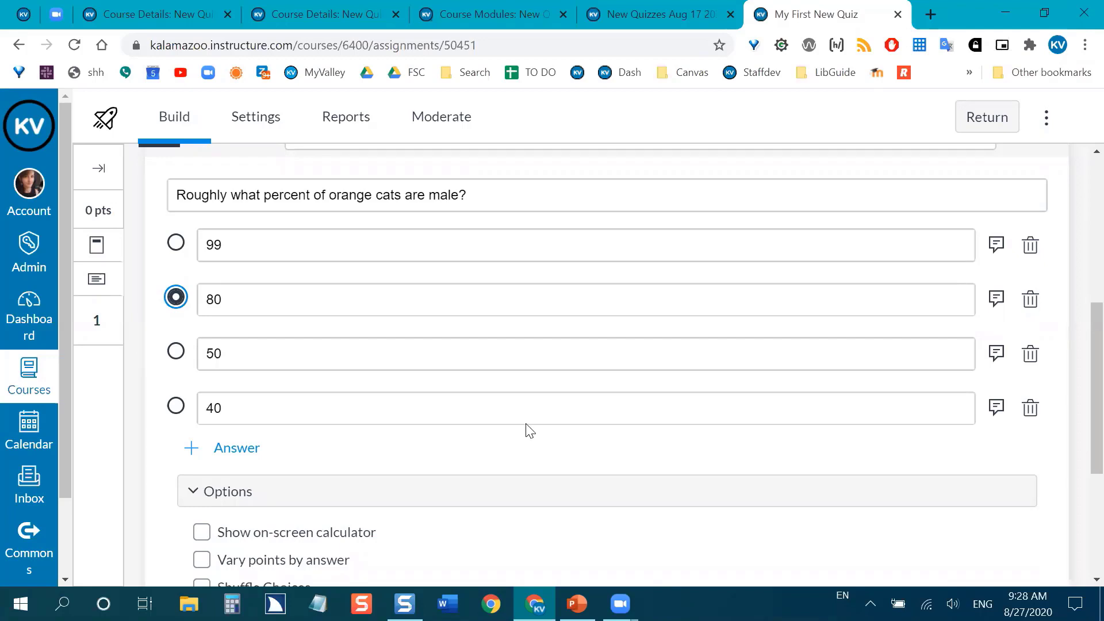
Step: Add general feedback to the Cats question, regardless of answer: "The "ginger gene" that produces orange color is on the X chromosome."
scroll(467, 423, "down", 1)
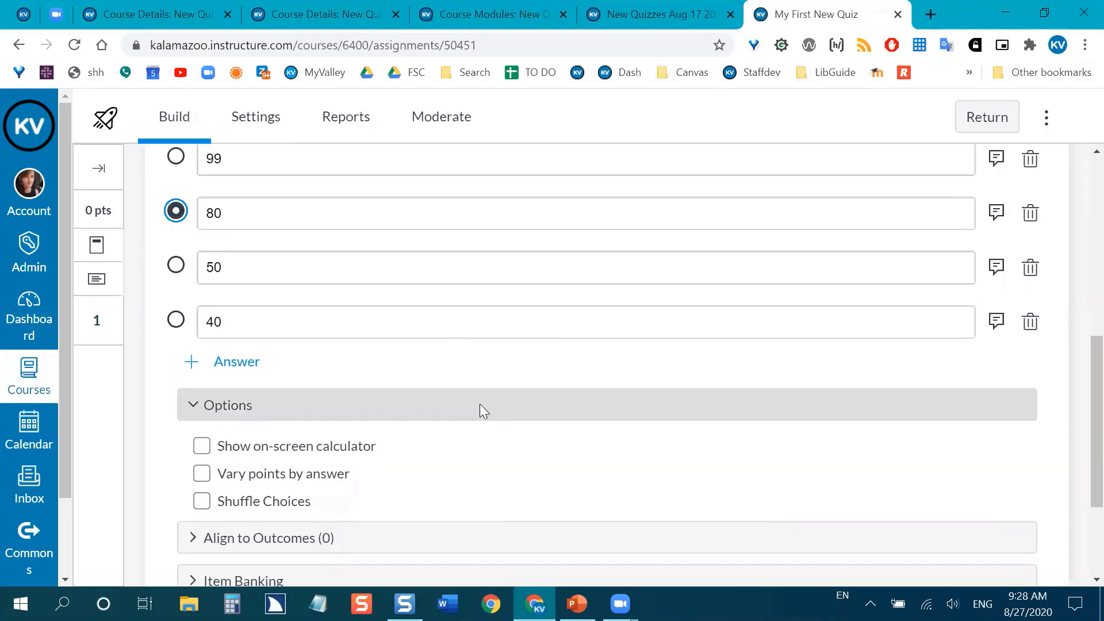
scroll(333, 475, "down", 2)
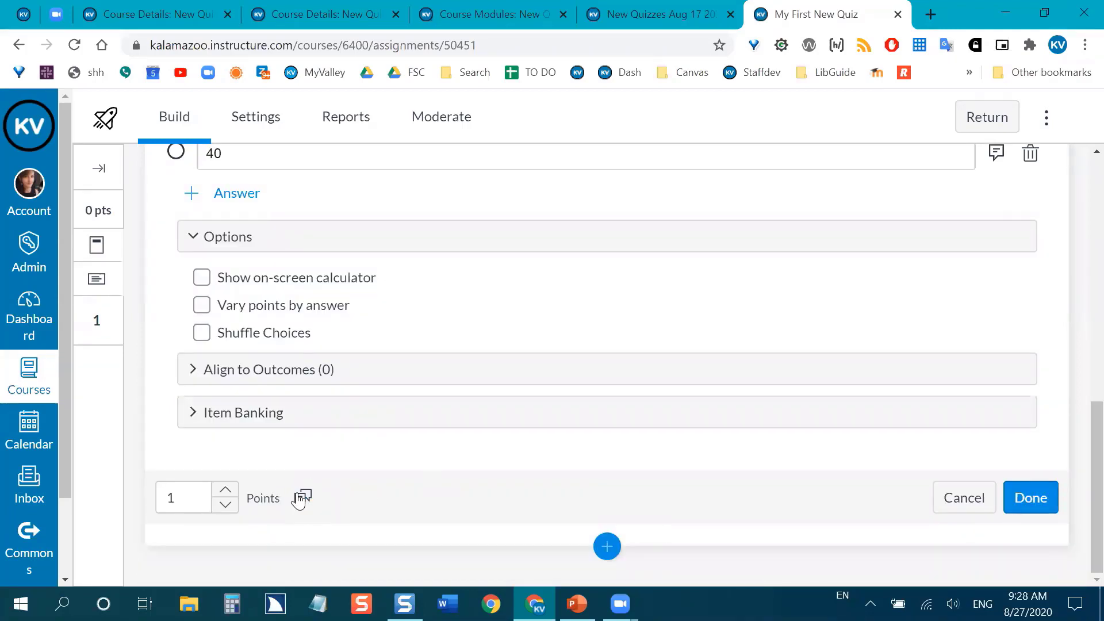
scroll(973, 275, "up", 3)
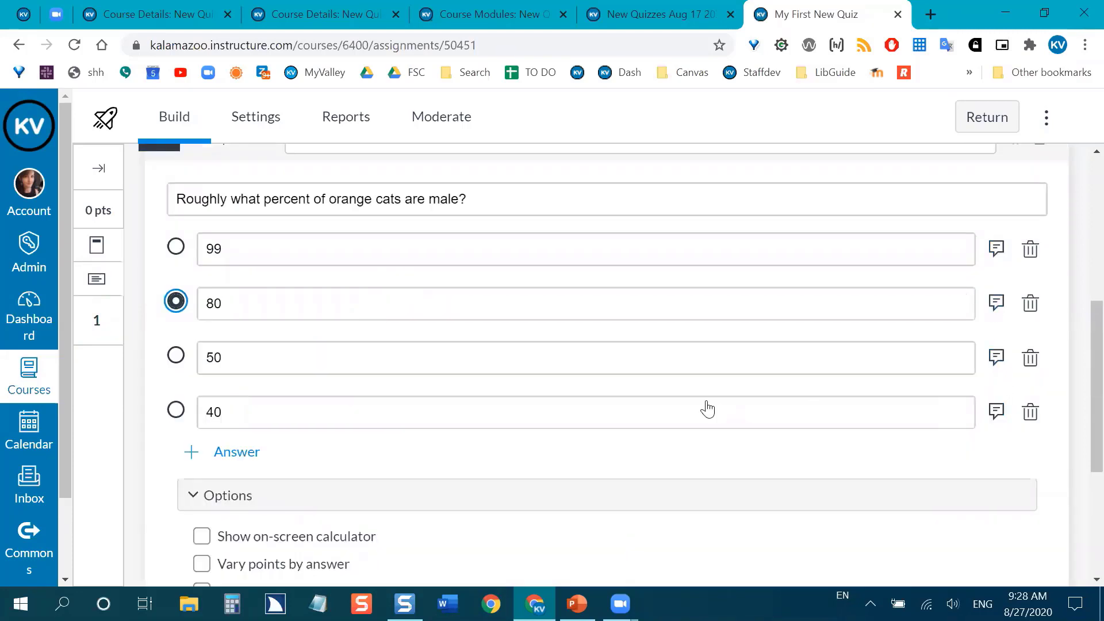
scroll(699, 404, "down", 3)
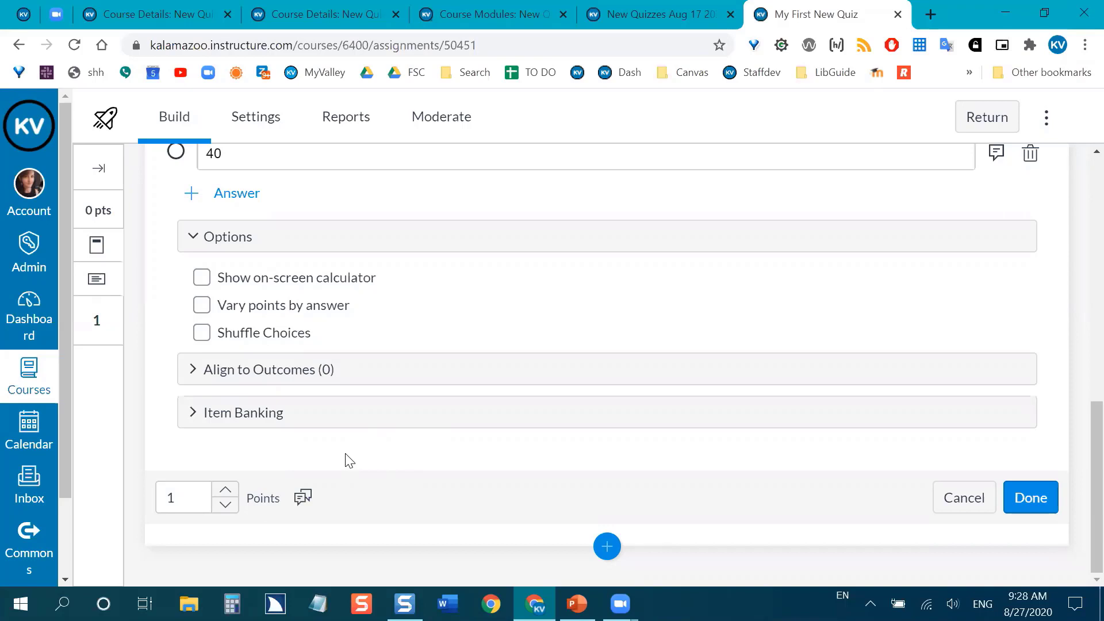
left_click(303, 500)
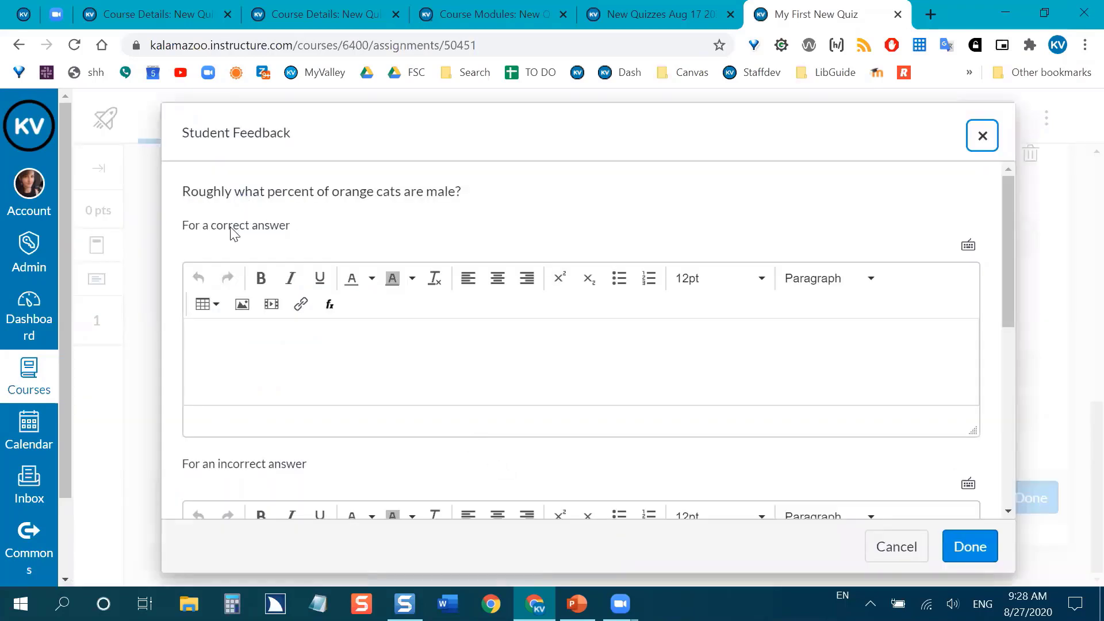
scroll(232, 338, "down", 4)
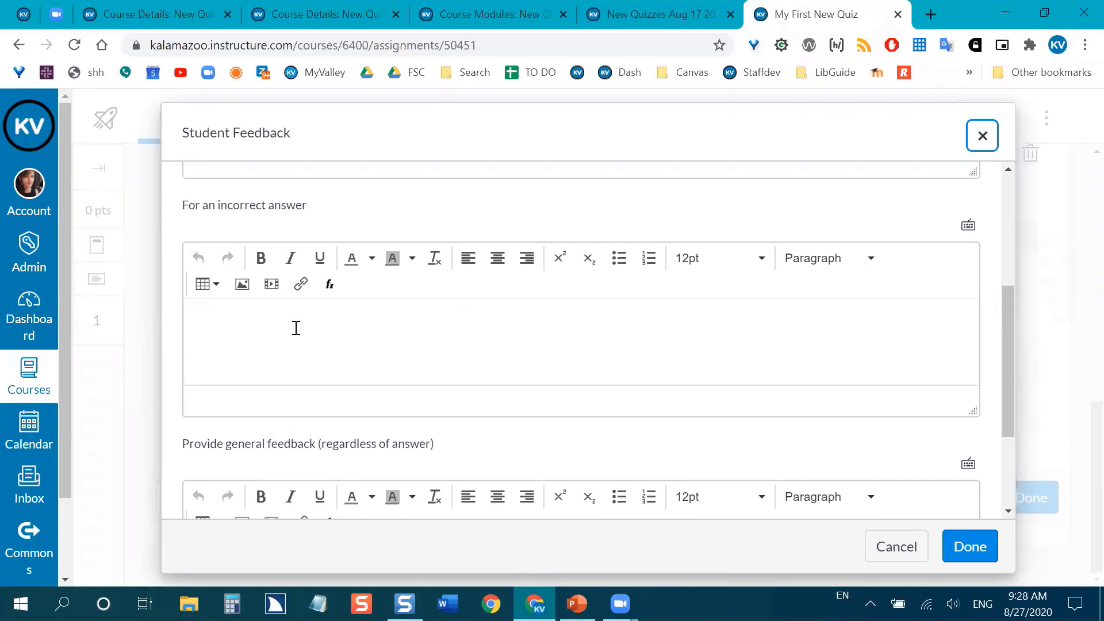
scroll(310, 313, "down", 3)
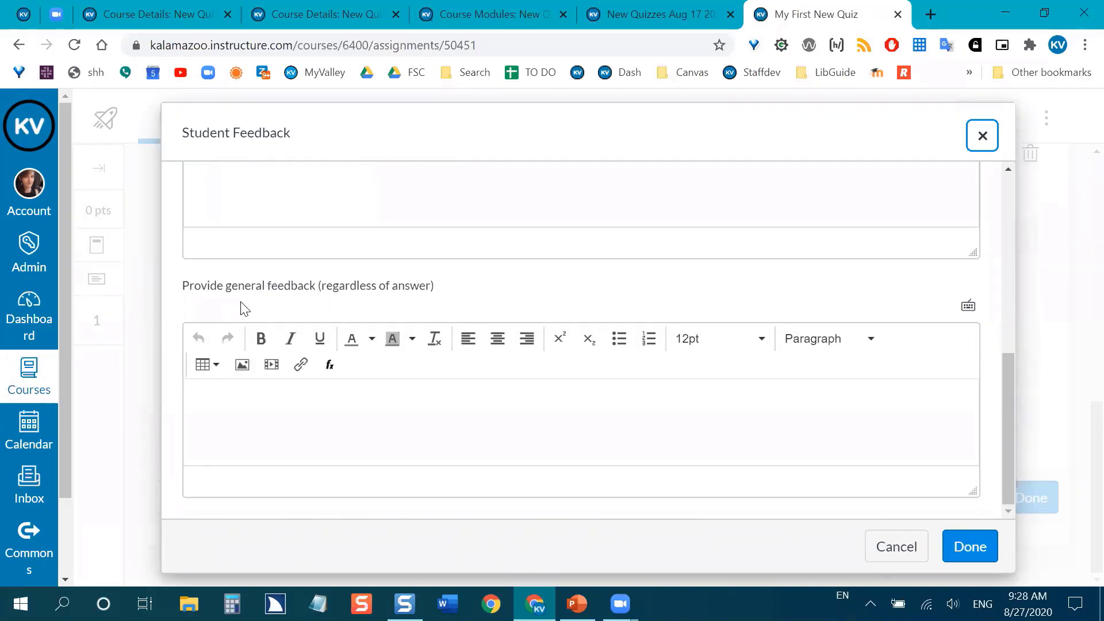
left_click(340, 416)
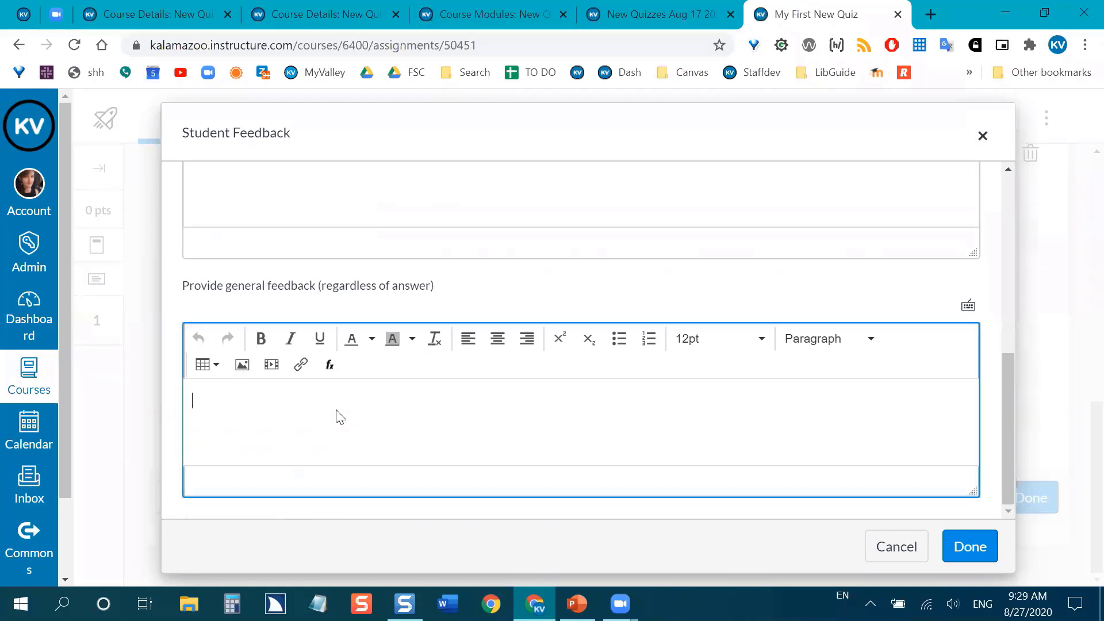
type("the \"ginger gene\"")
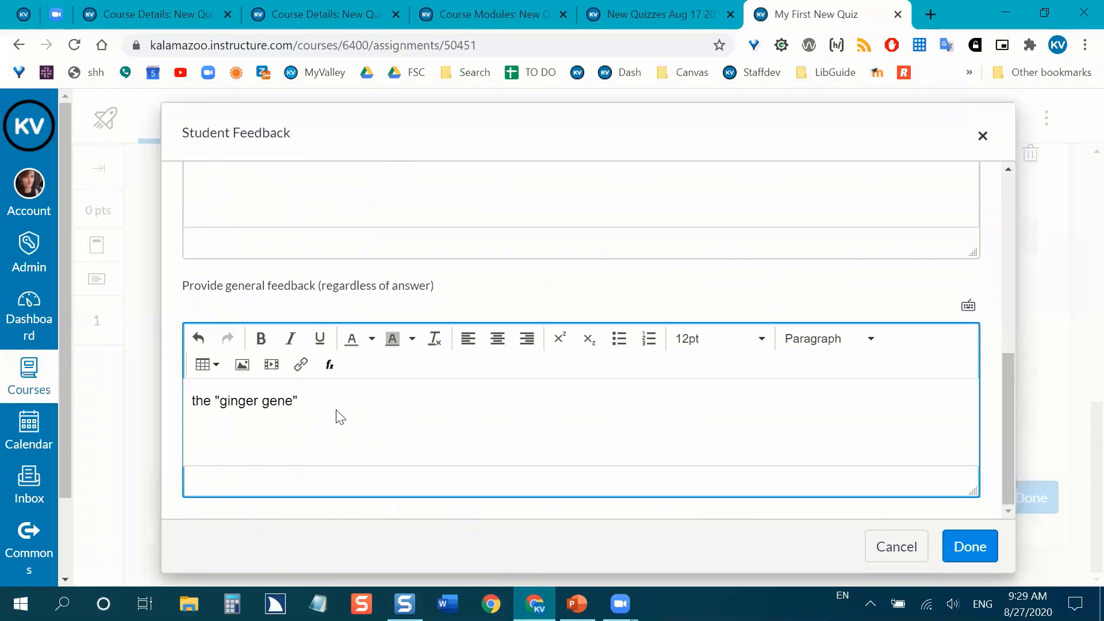
type(" that produces orange colo")
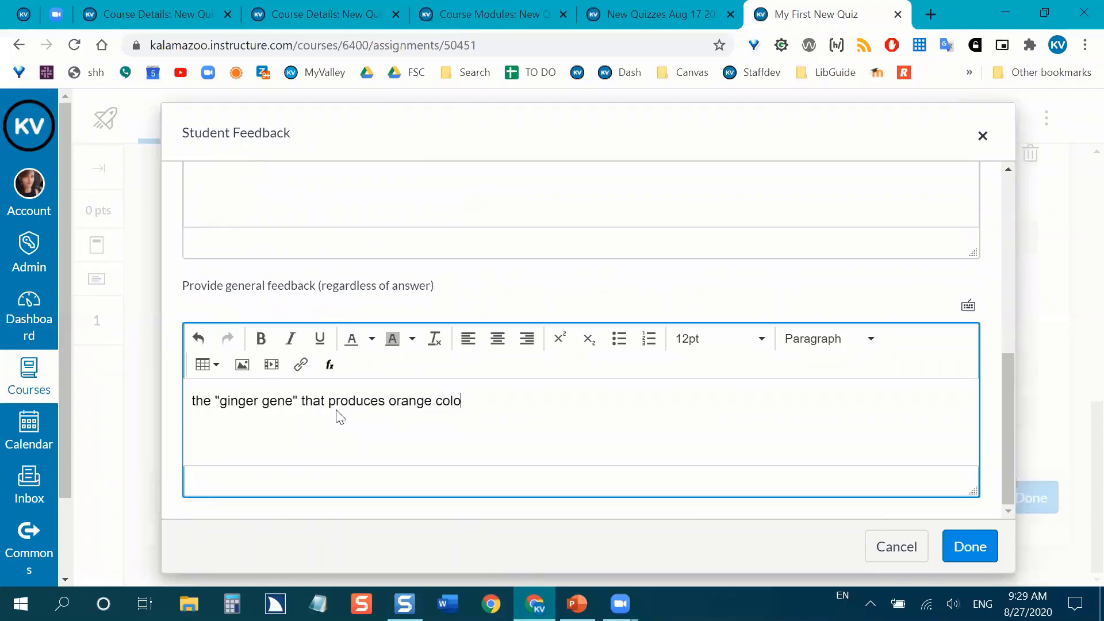
type("r is on the X chromosome.")
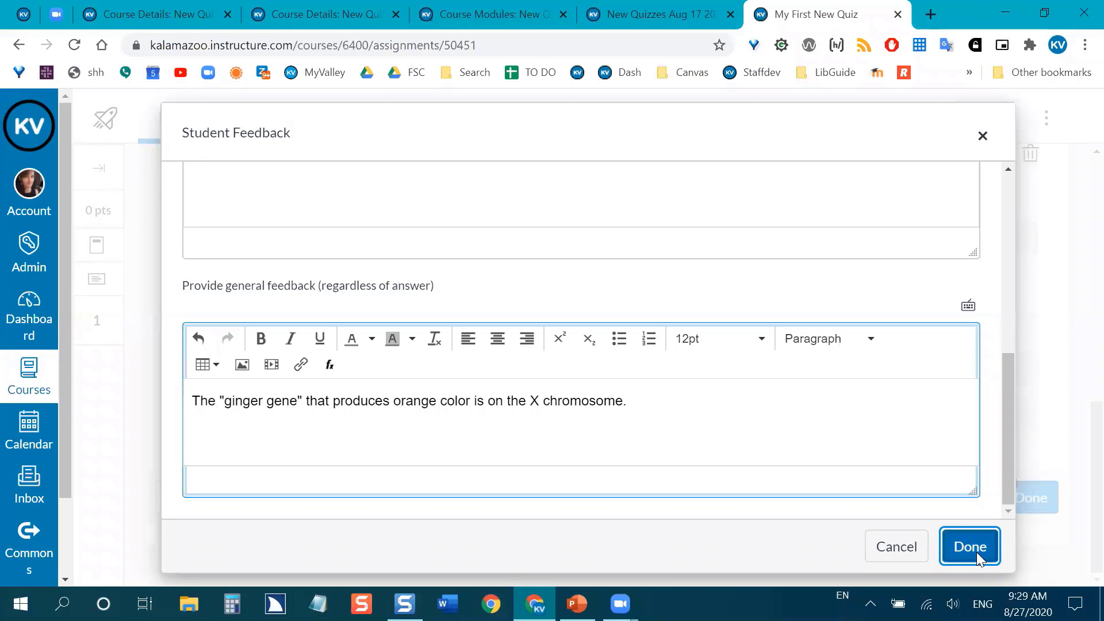
left_click(976, 552)
Step: Add a fifth answer choice of 25 to the Cats question and delete that choice again
scroll(796, 465, "up", 5)
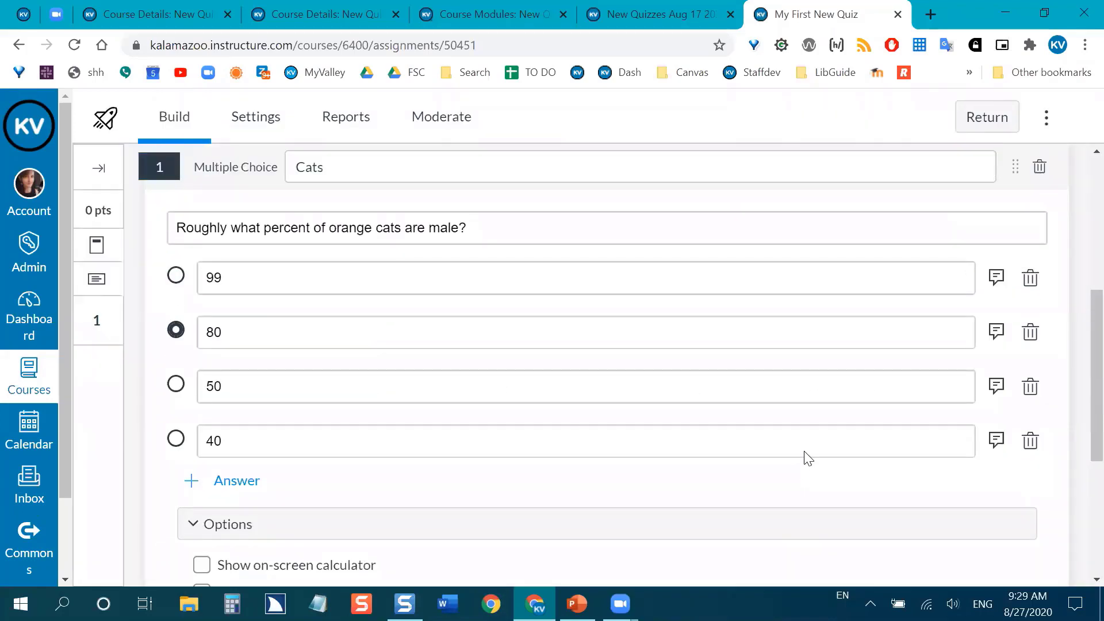
scroll(803, 456, "up", 1)
scroll(793, 504, "down", 1)
left_click(233, 481)
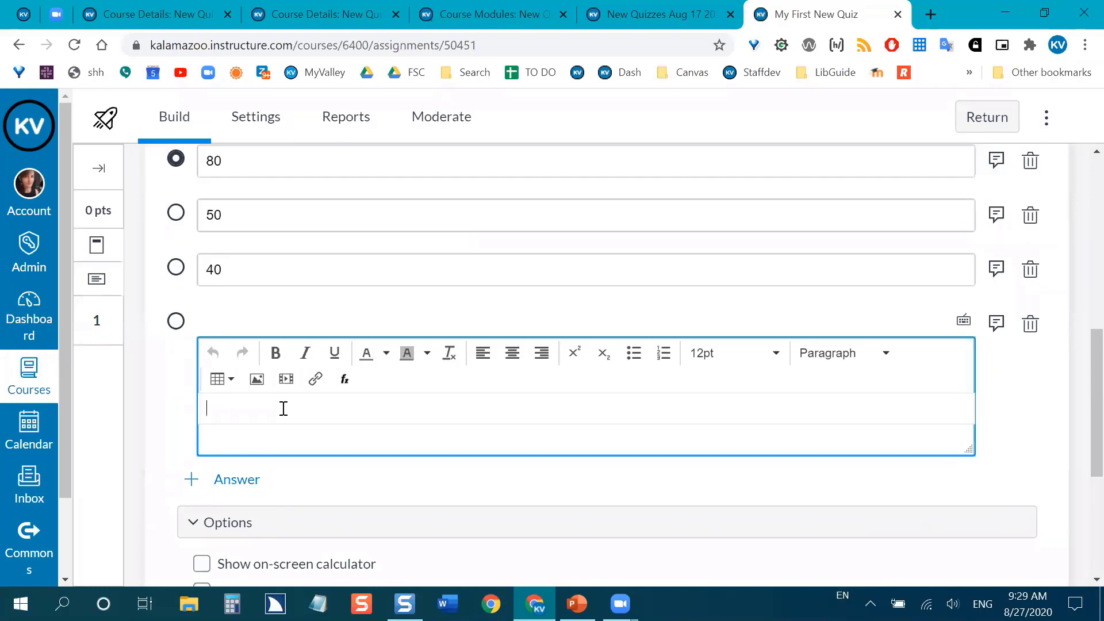
type("25")
left_click(350, 498)
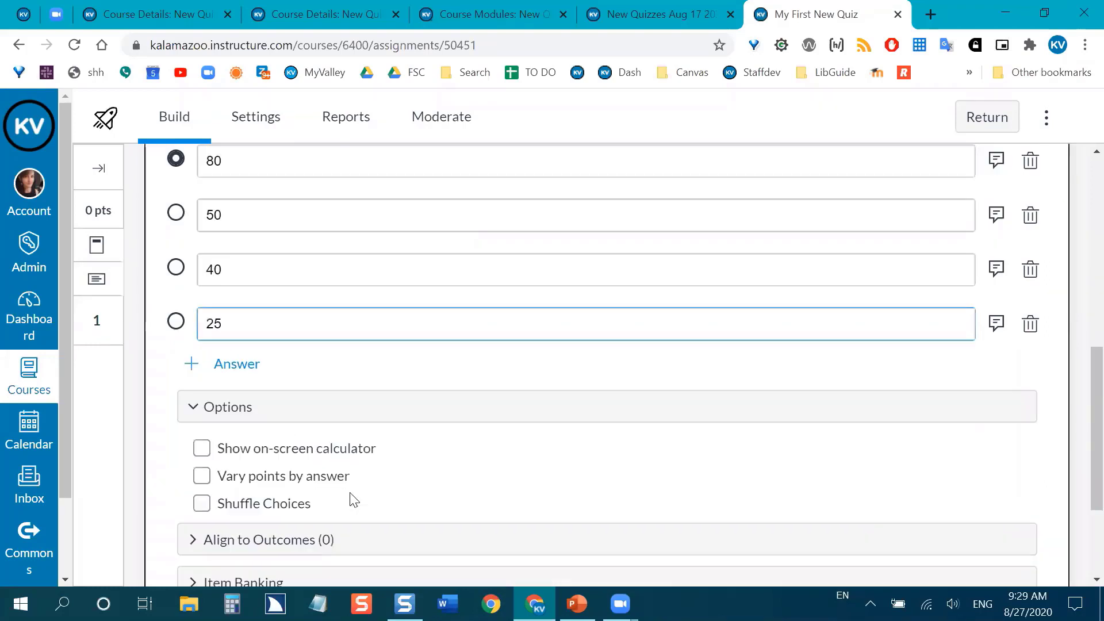
scroll(985, 513, "up", 1)
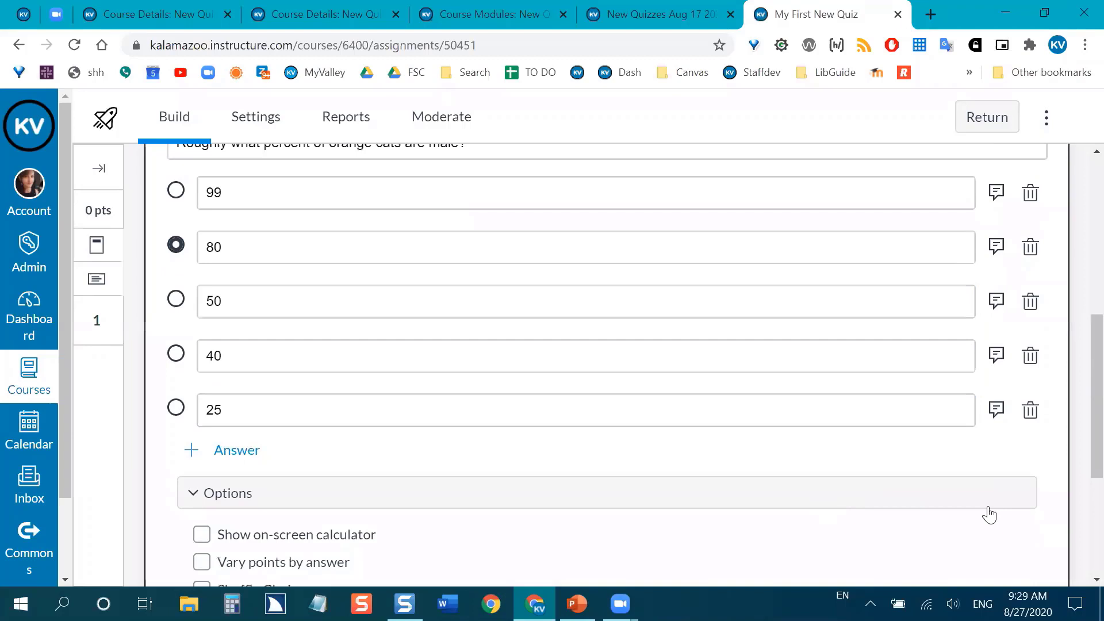
left_click(1030, 411)
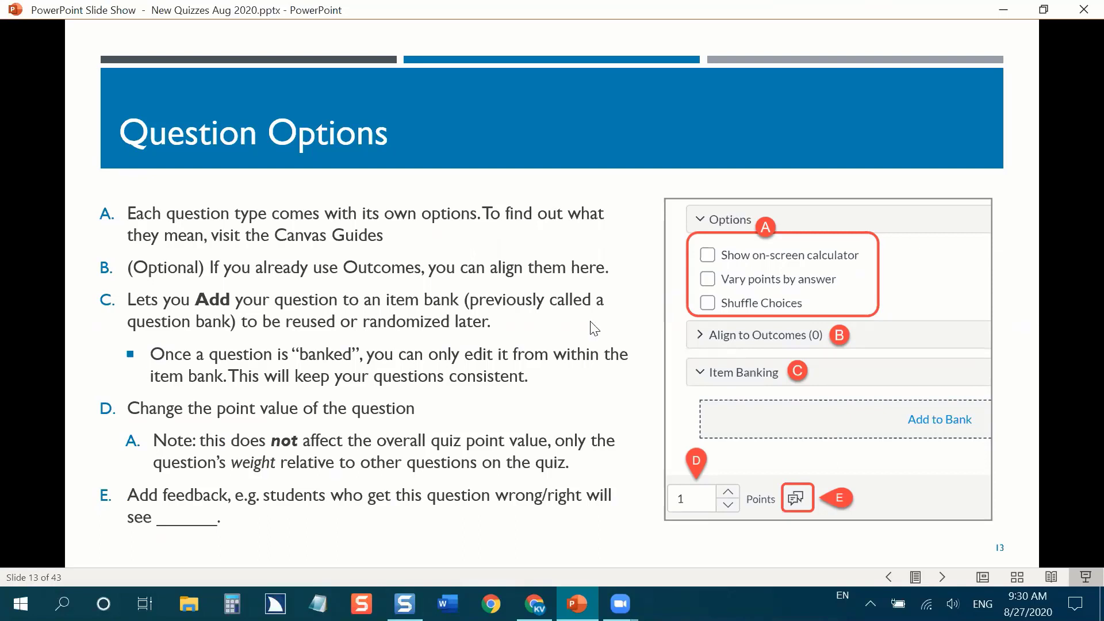
Step: Switch from the PowerPoint slide show back to Chrome and enable Shuffle Choices for the Cats question
left_click(1005, 9)
scroll(609, 313, "down", 5)
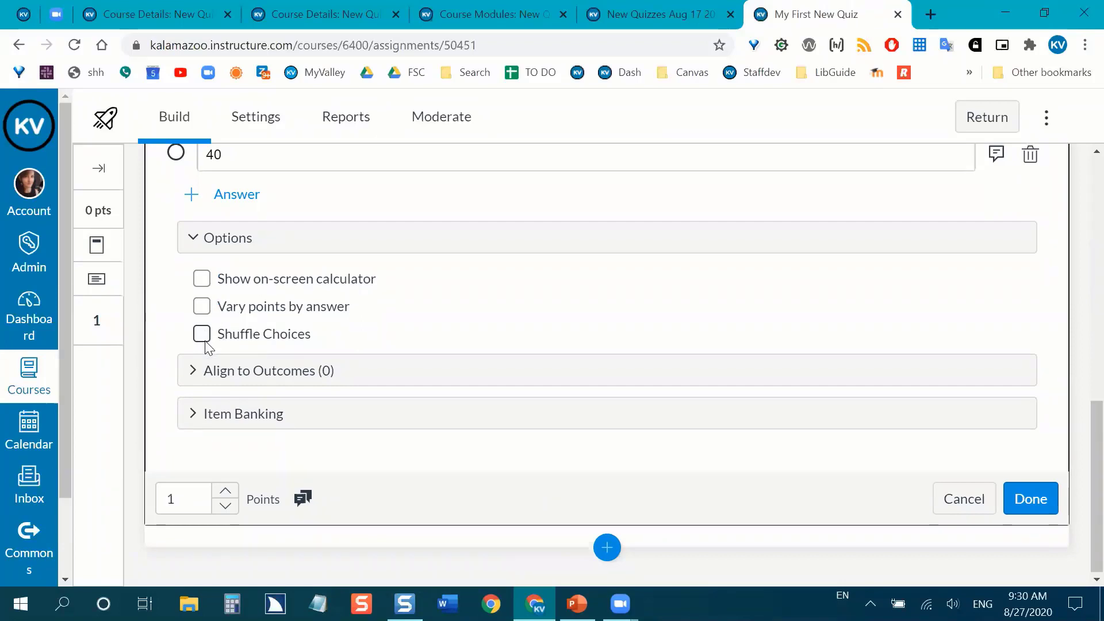
scroll(206, 351, "up", 1)
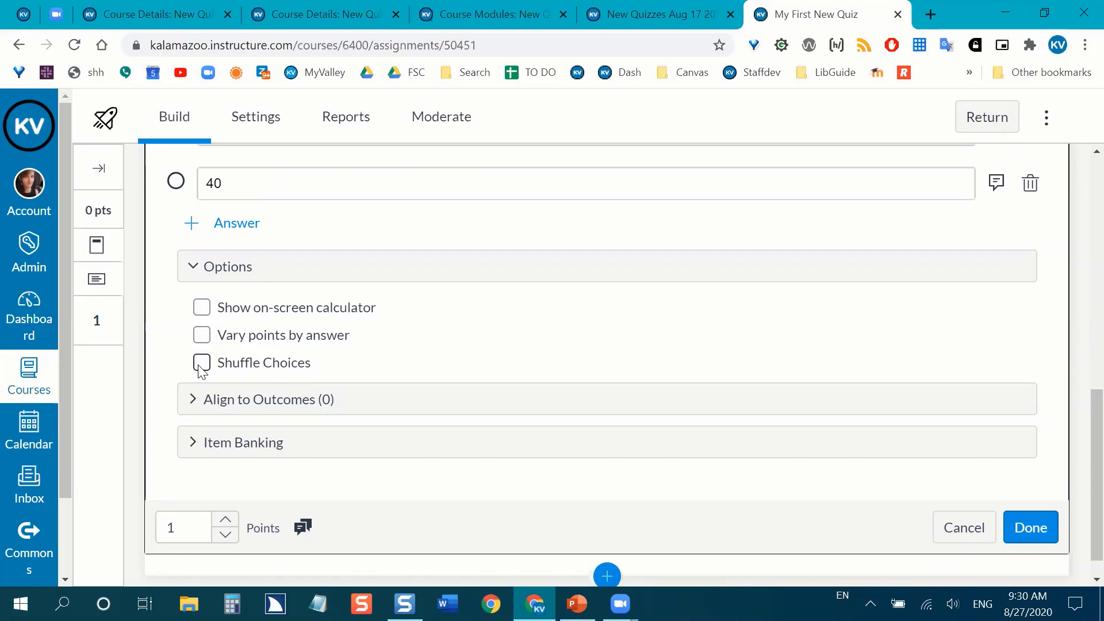
left_click(201, 363)
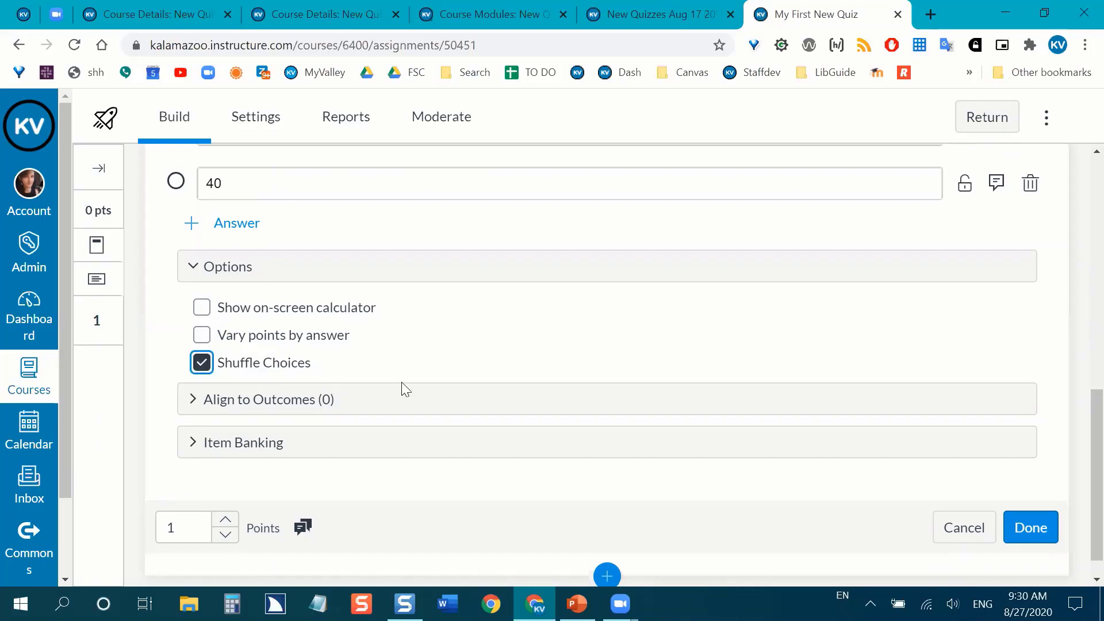
Step: Replace the answer choice 40 with "None of the above."
scroll(439, 444, "up", 1)
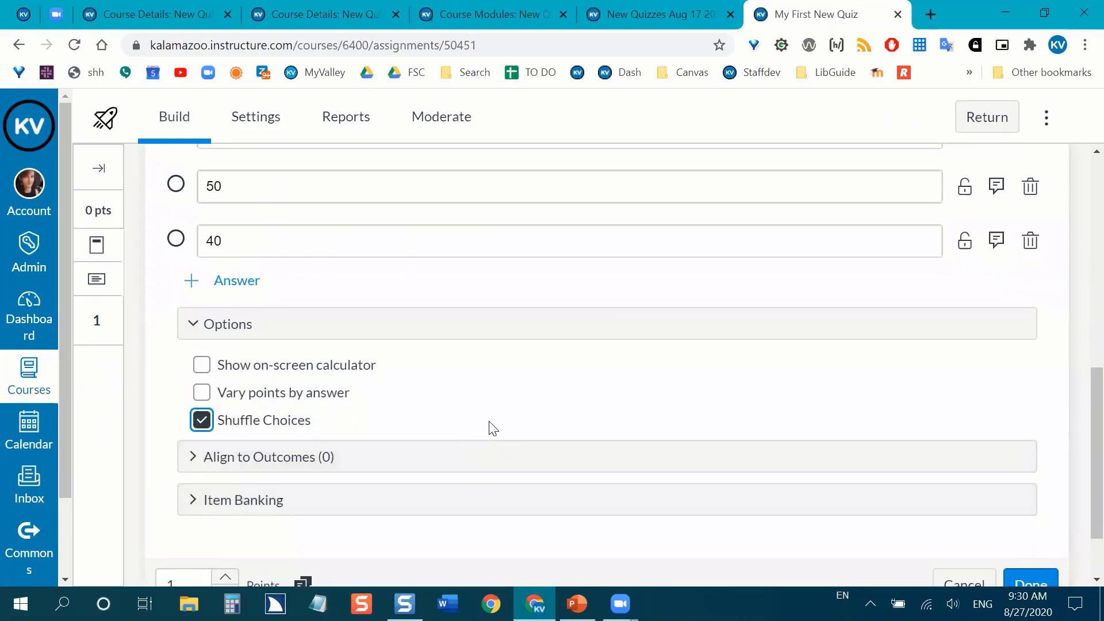
scroll(584, 458, "up", 2)
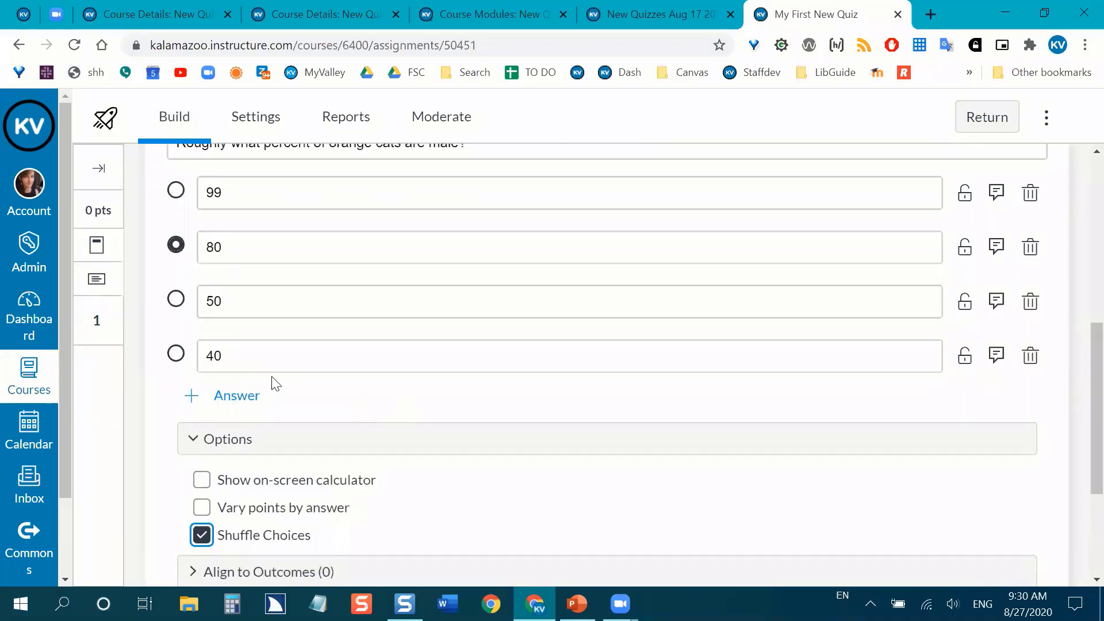
left_click(219, 357)
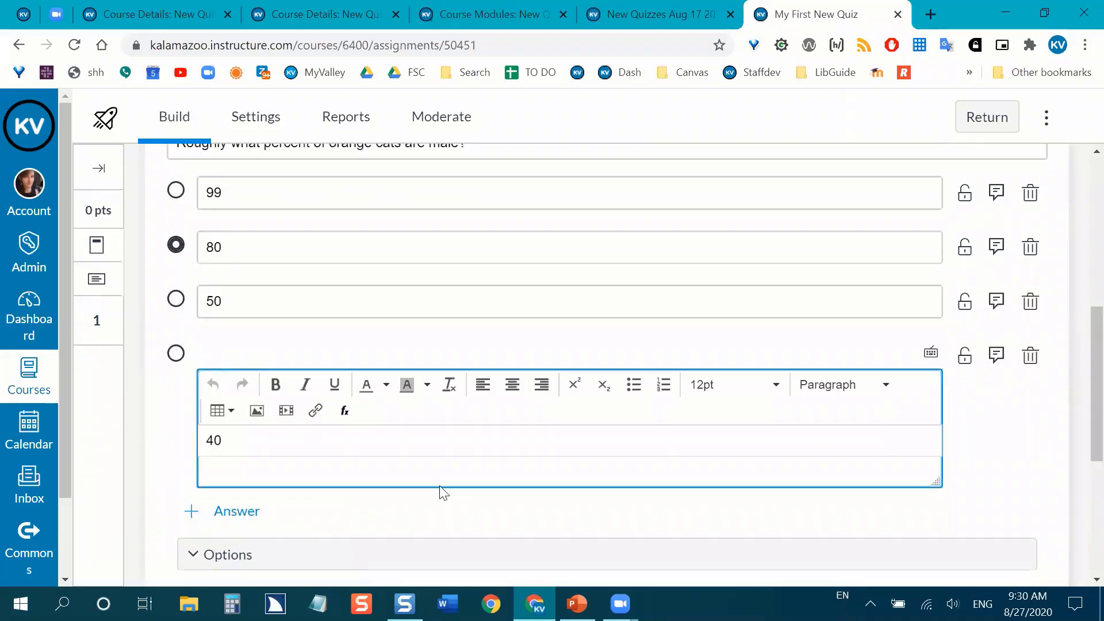
key("BackSpace")
key("BackSpace")
type("All of the above.")
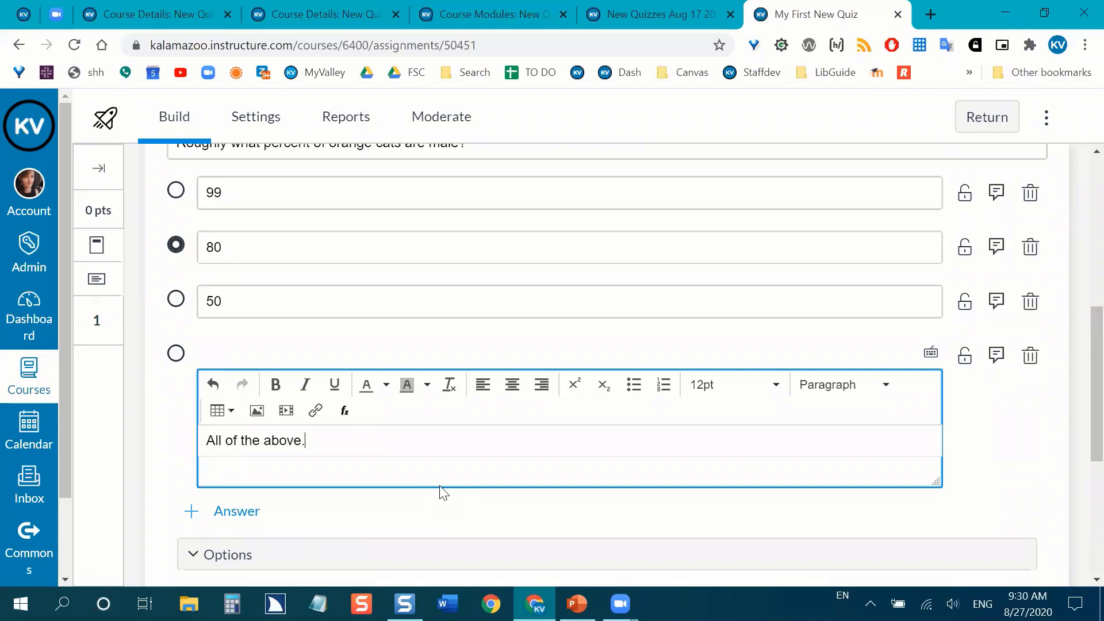
key("Home")
key("Delete")
key("Delete")
key("Delete")
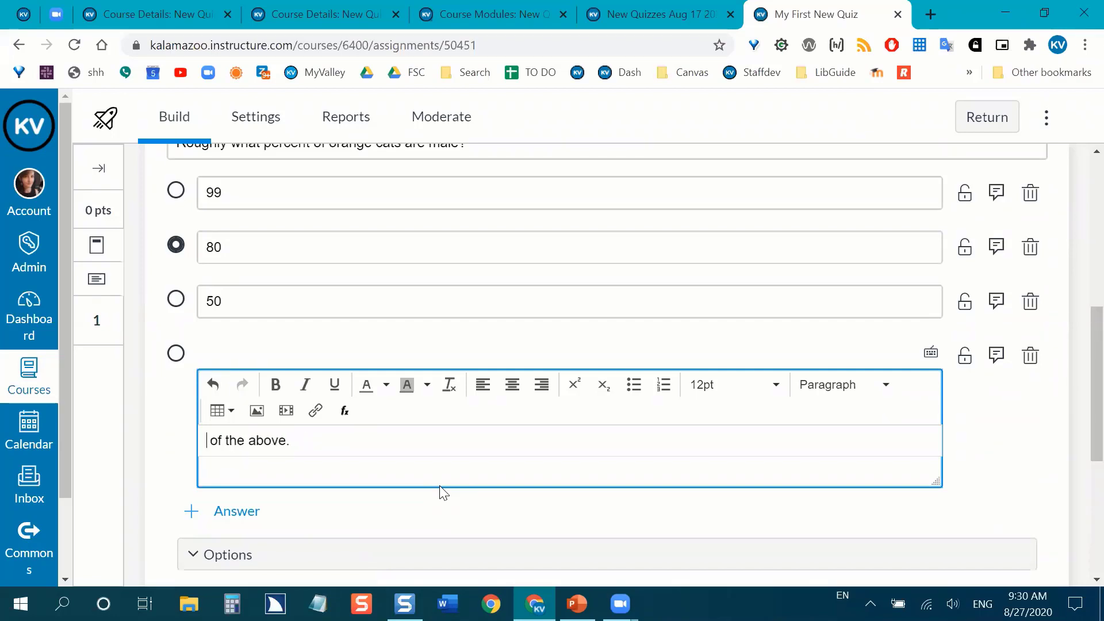
type("None")
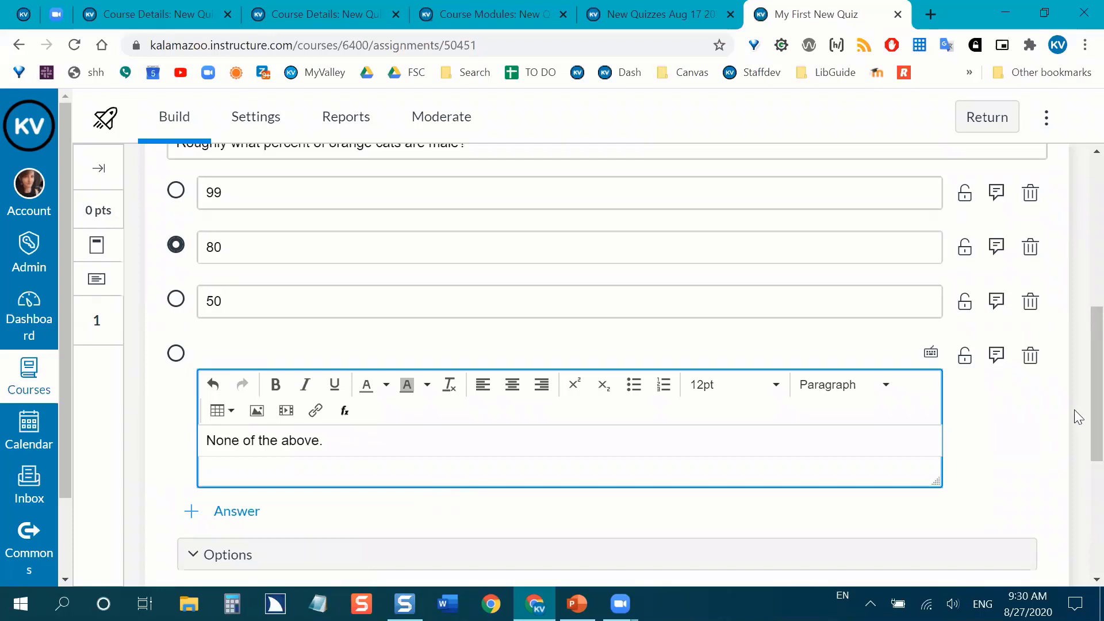
left_click(1027, 447)
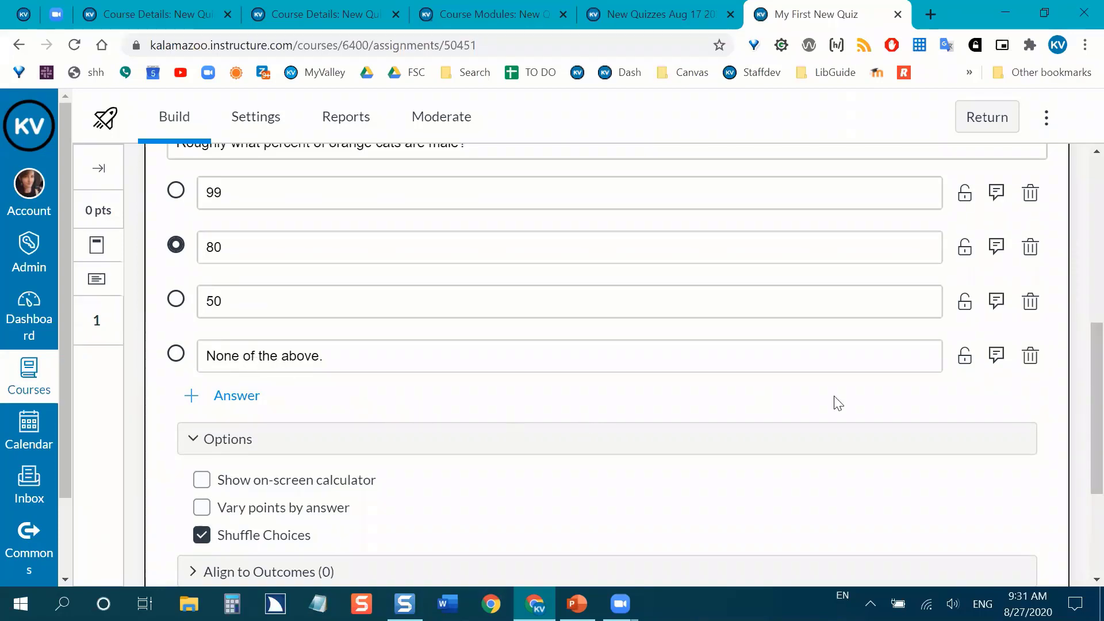
Step: Lock the position of the "None of the above." choice and save the Cats question
left_click(965, 357)
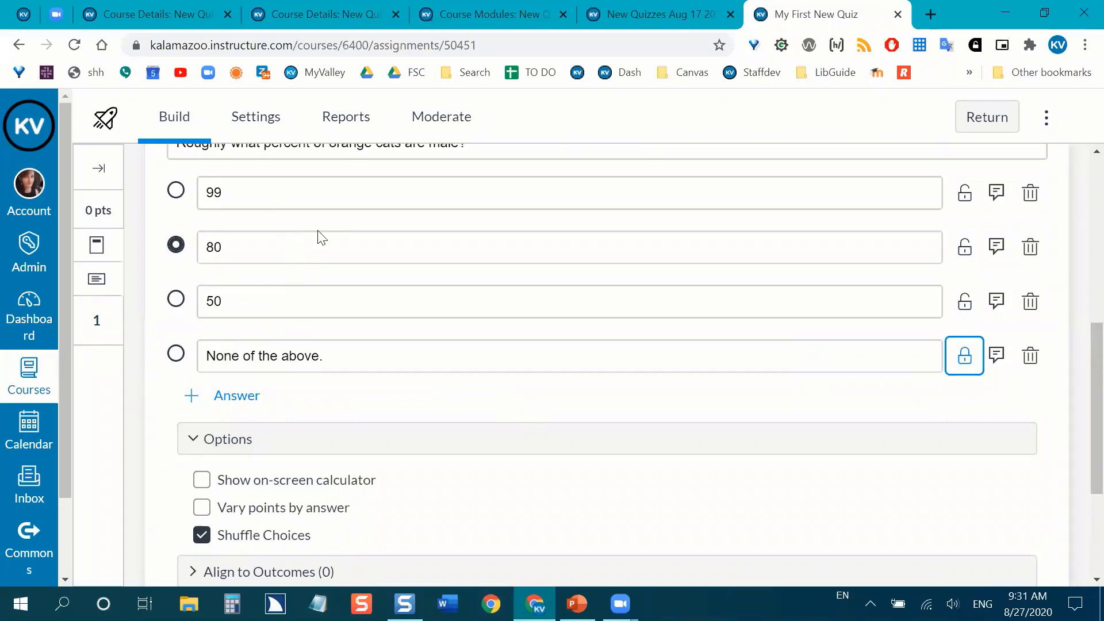
key("alt+Tab")
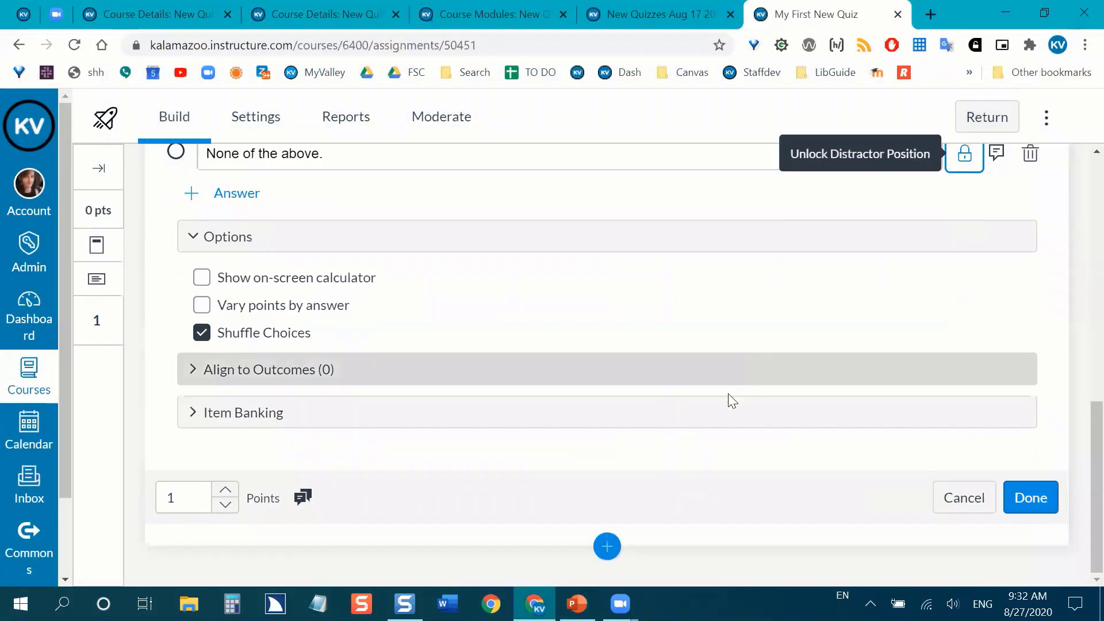
left_click(1050, 498)
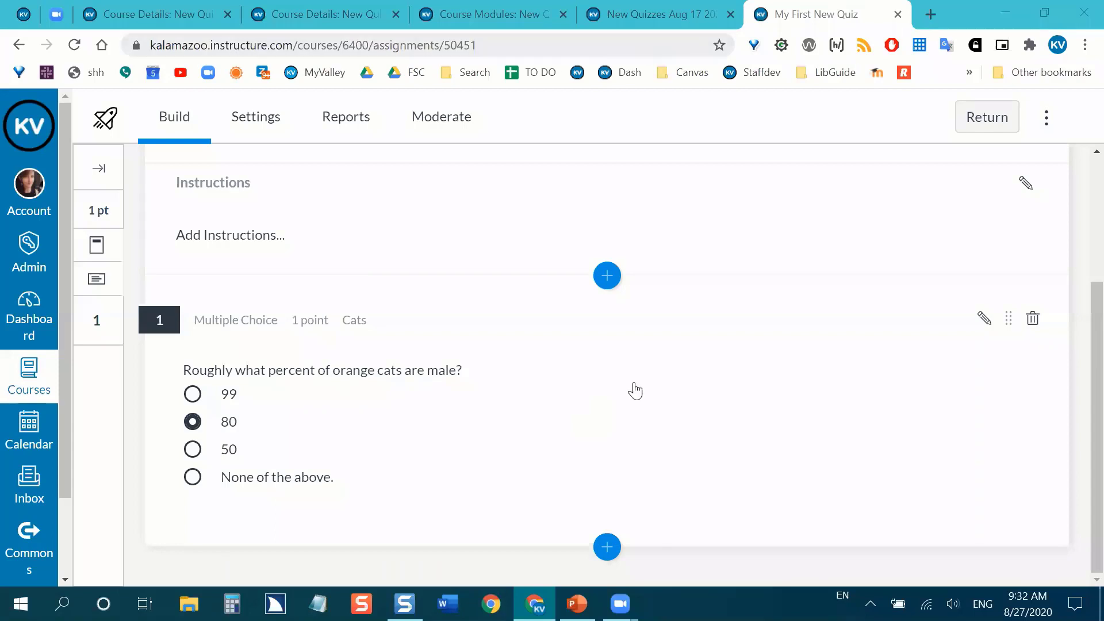
Step: Switch from Chrome to the PowerPoint slide show on making a multiple choice question
key("alt+Tab")
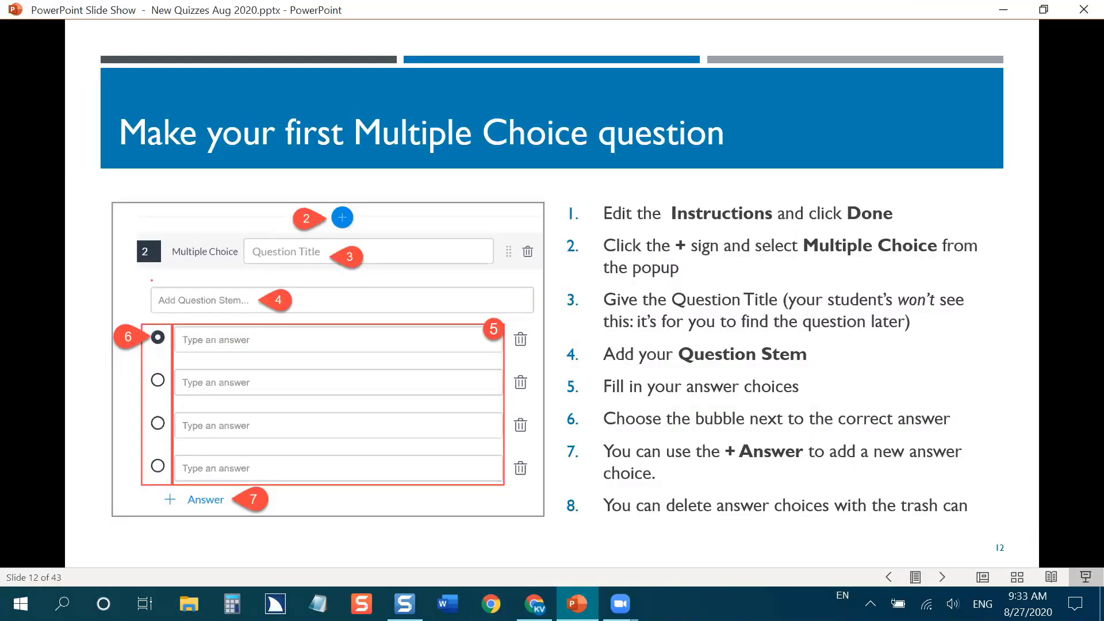
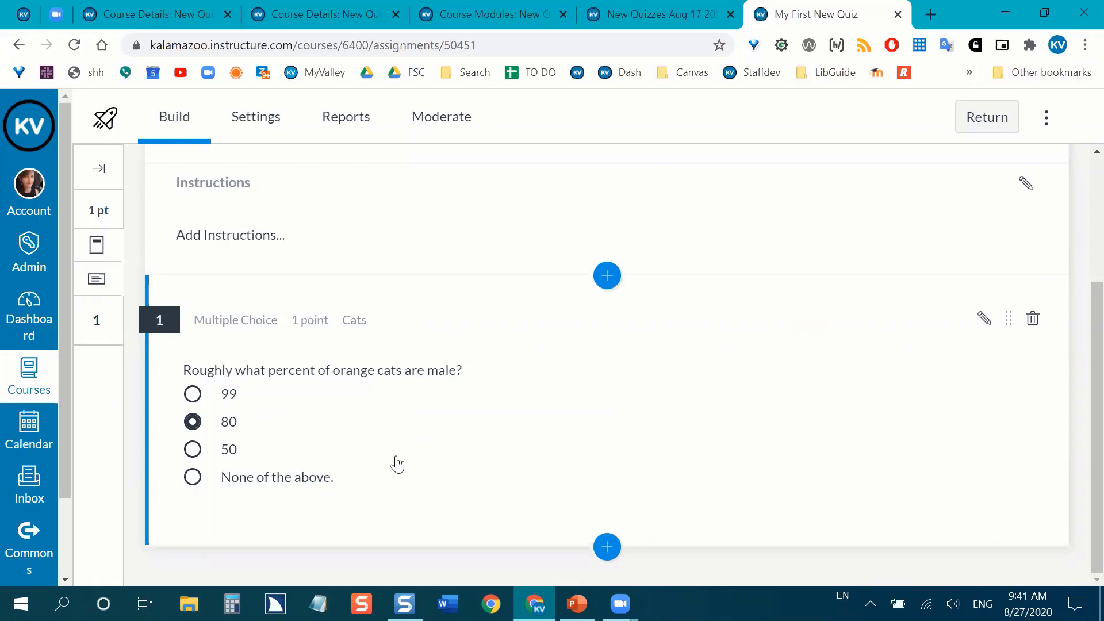
scroll(404, 468, "up", 2)
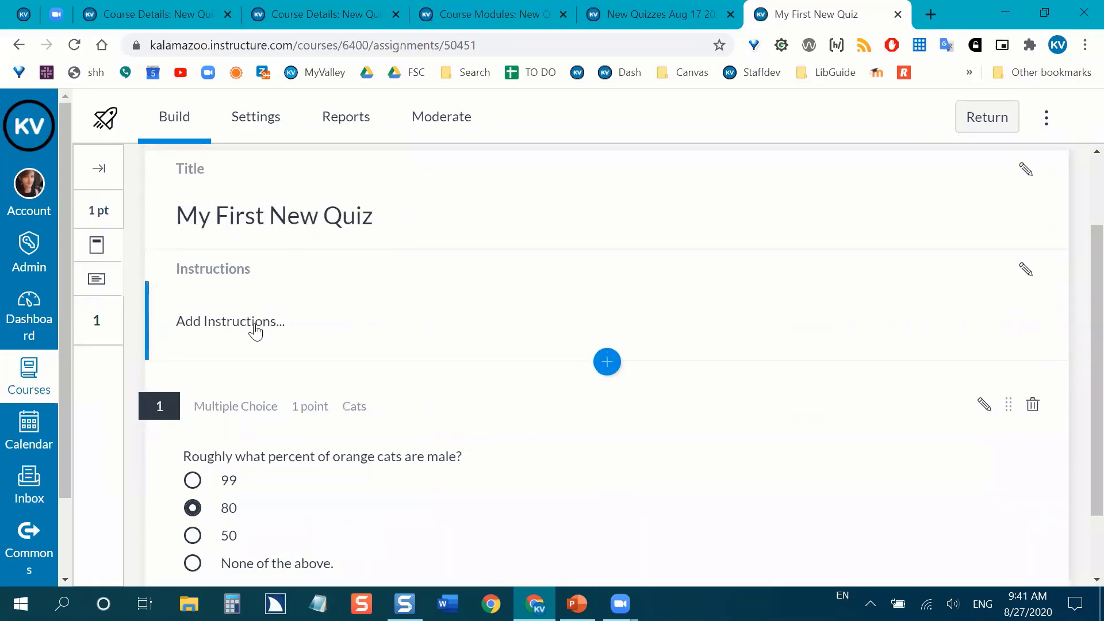
scroll(454, 363, "down", 2)
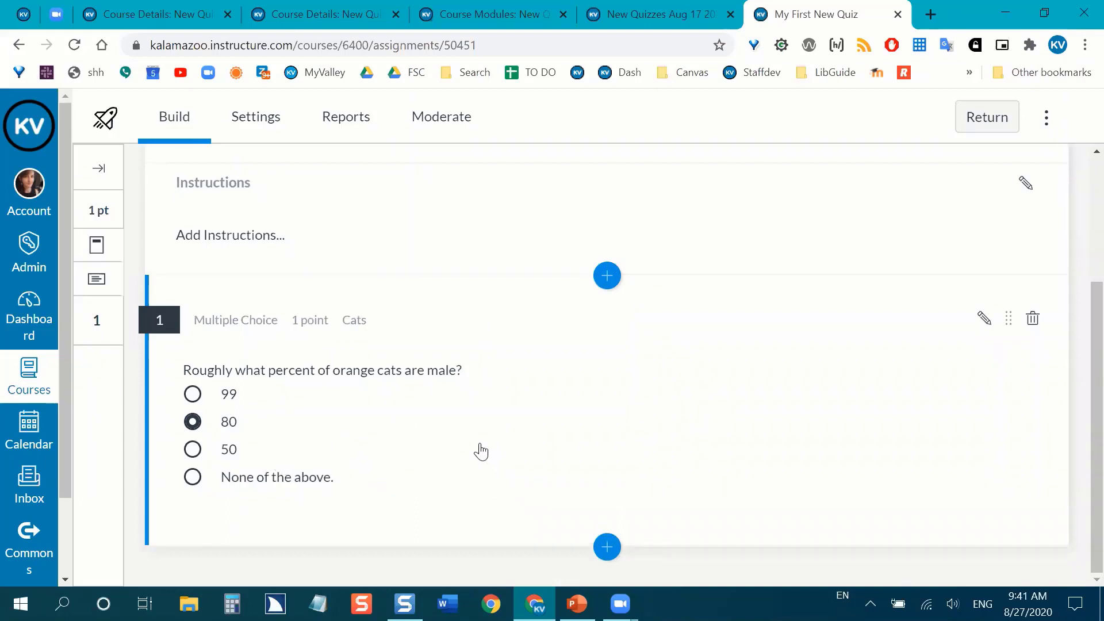
scroll(510, 451, "up", 1)
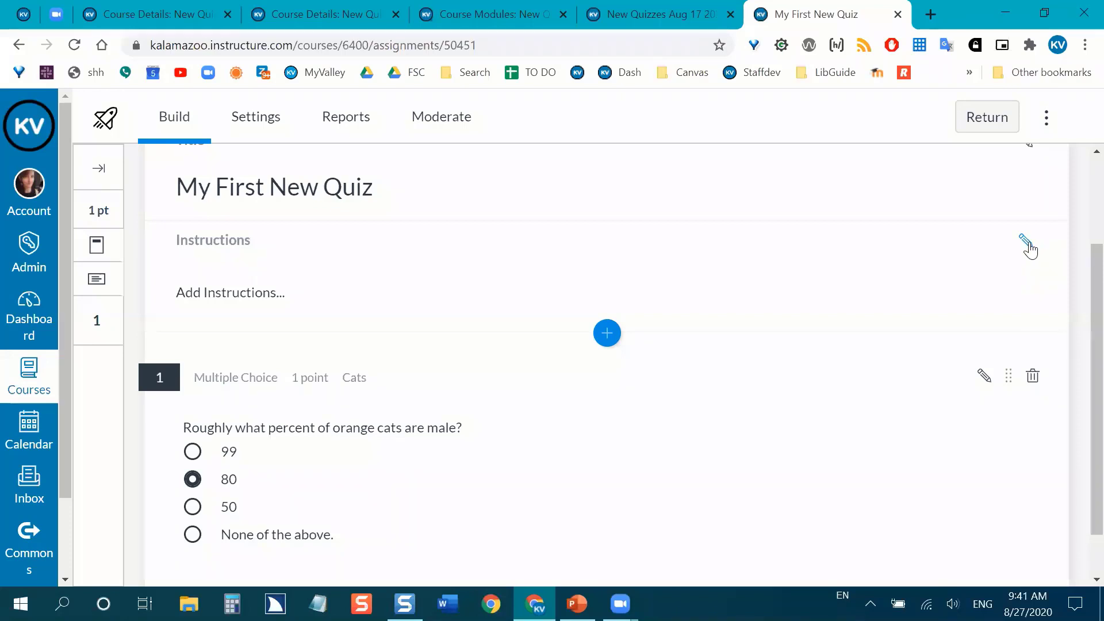
left_click(1025, 241)
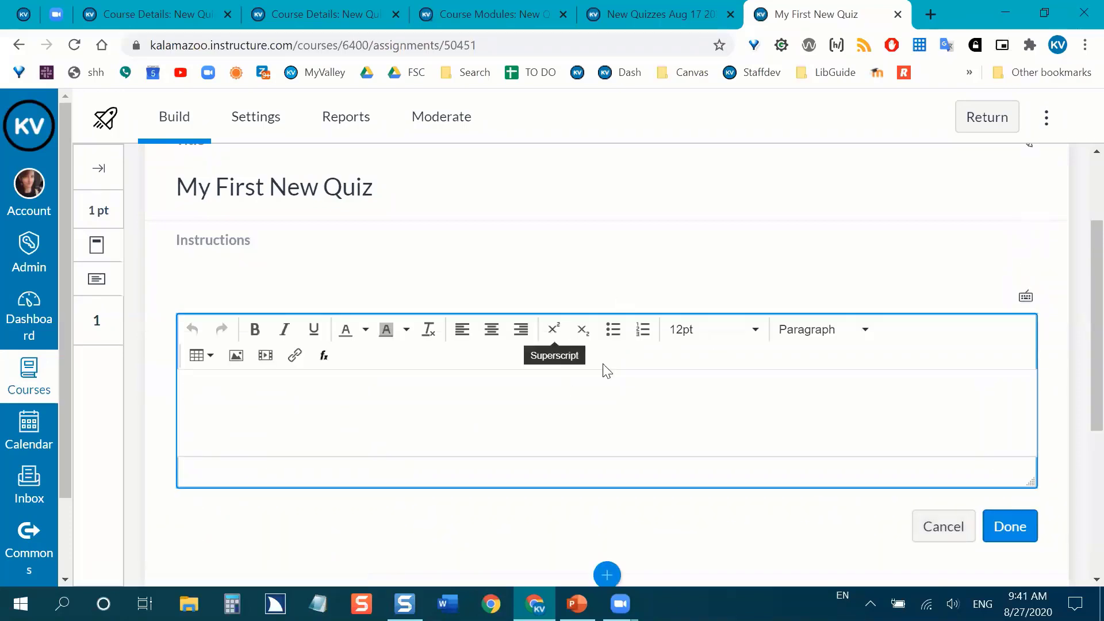
scroll(752, 500, "down", 1)
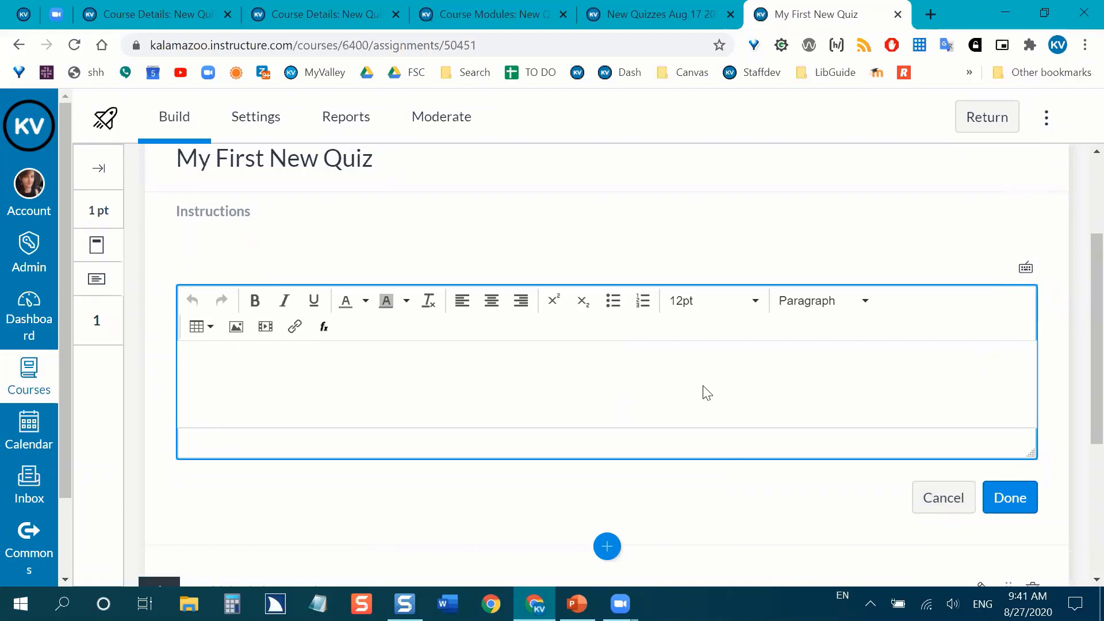
left_click(940, 495)
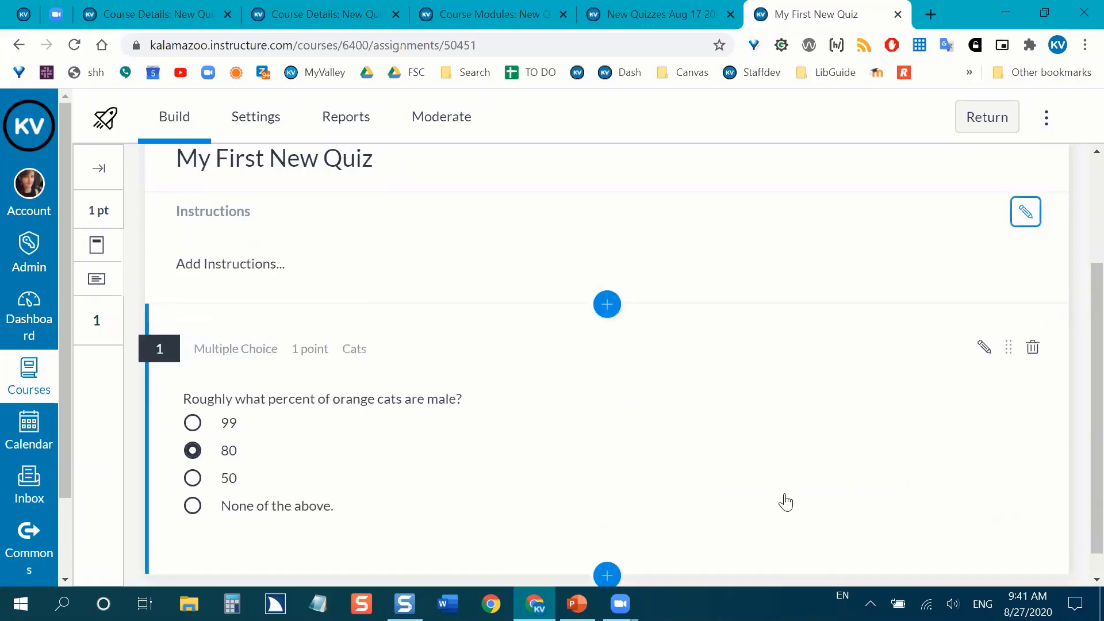
Step: Open the Cats question for editing and start adding it to an item bank
scroll(785, 502, "down", 1)
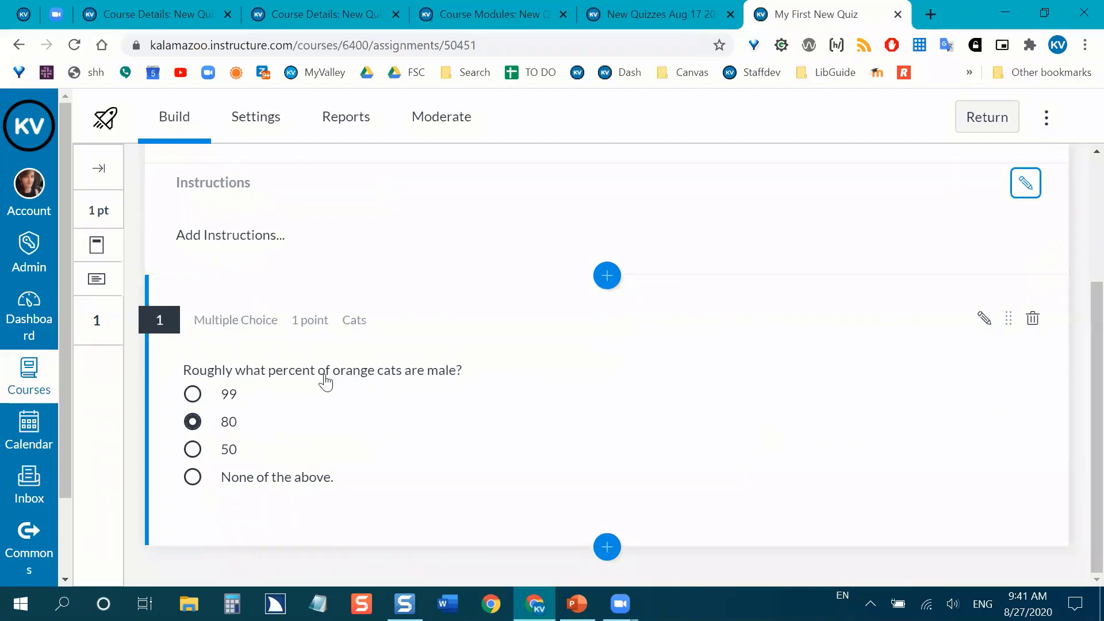
left_click(622, 549)
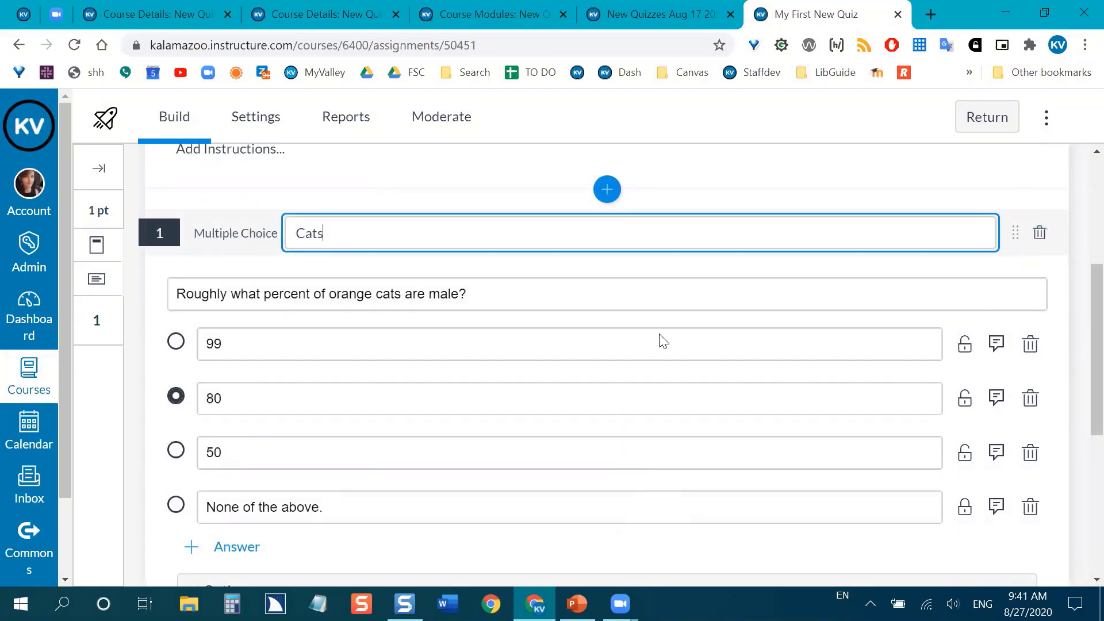
scroll(661, 339, "down", 6)
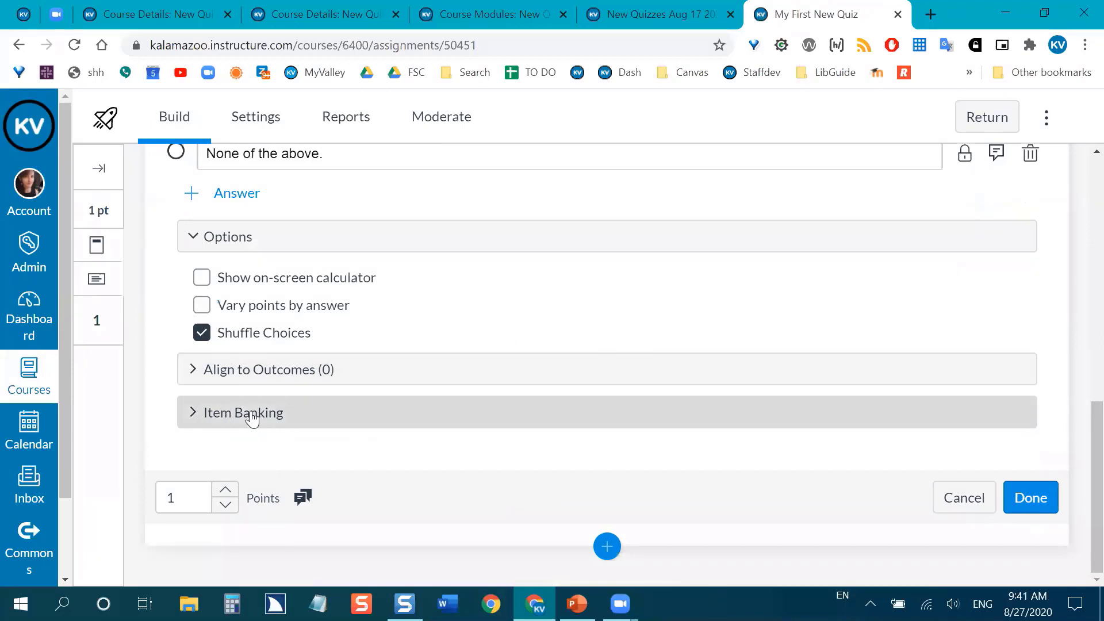
left_click(200, 418)
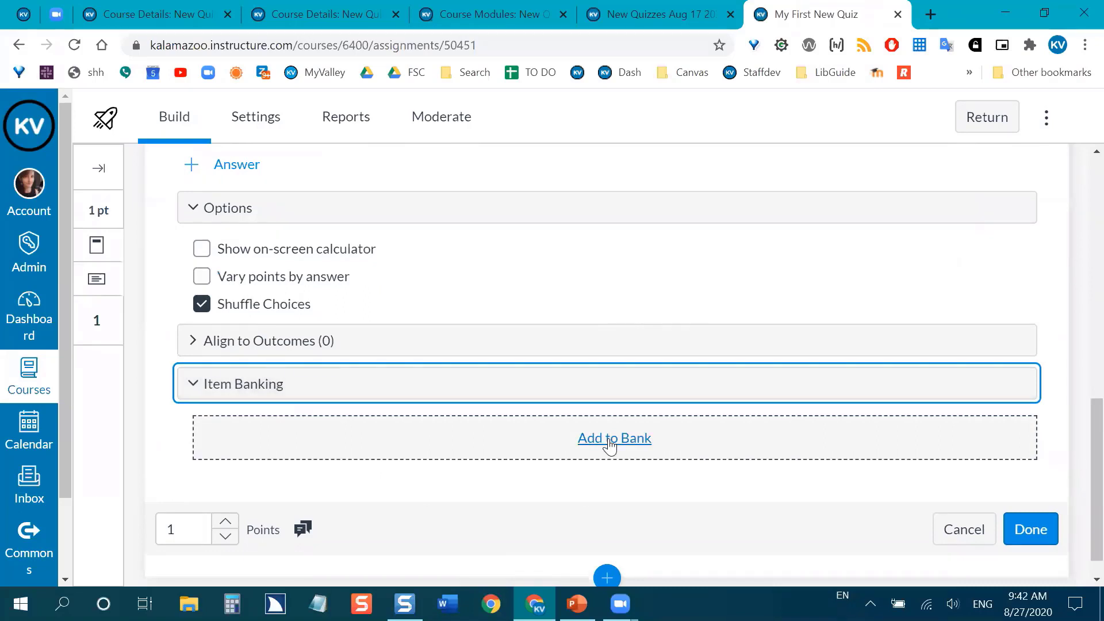
left_click(610, 442)
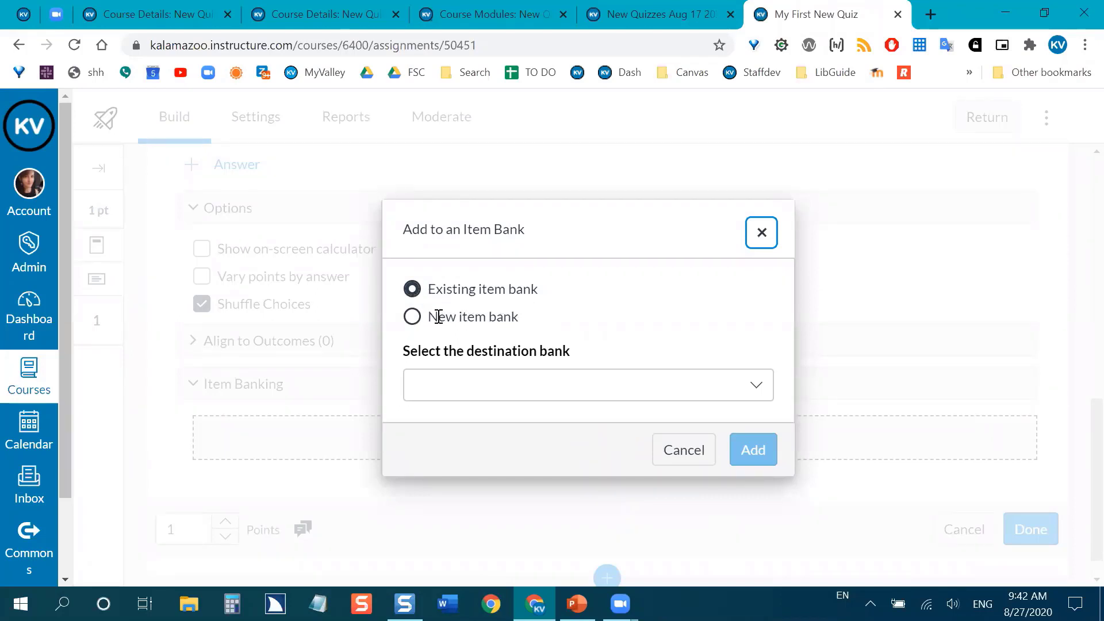
Step: Choose the existing item bank Sample Questions as the destination and add the Cats question to it
left_click(414, 318)
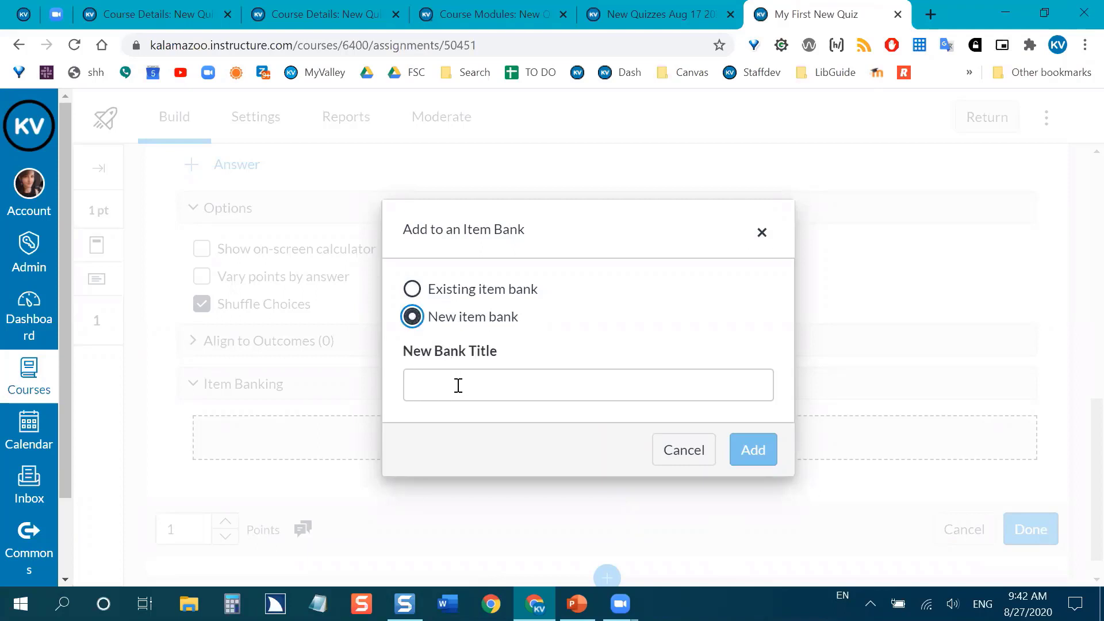
left_click(412, 290)
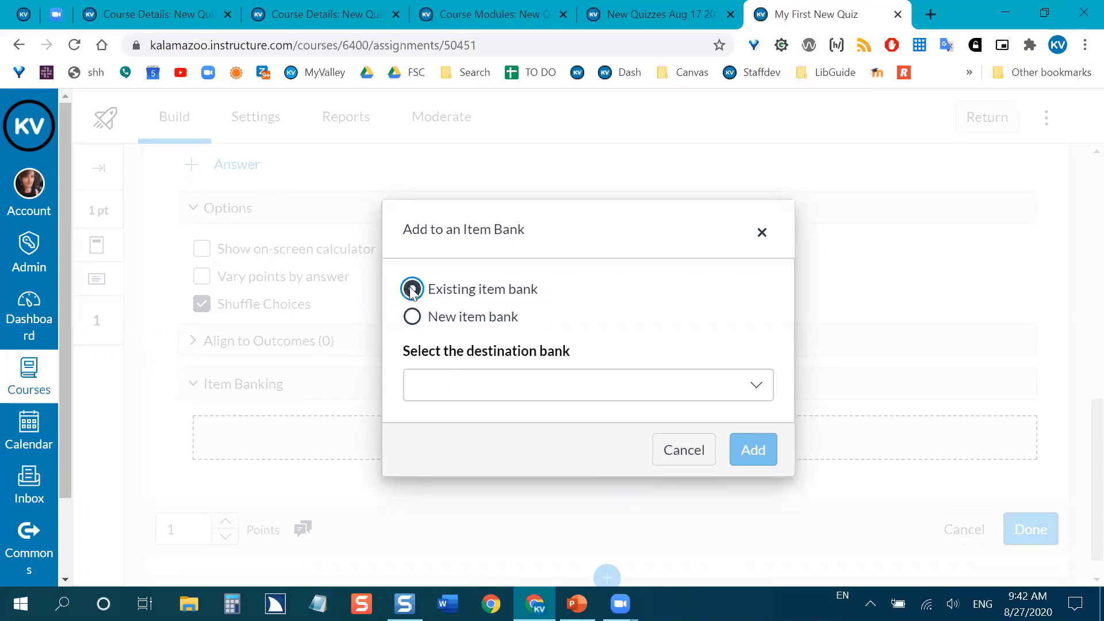
left_click(473, 395)
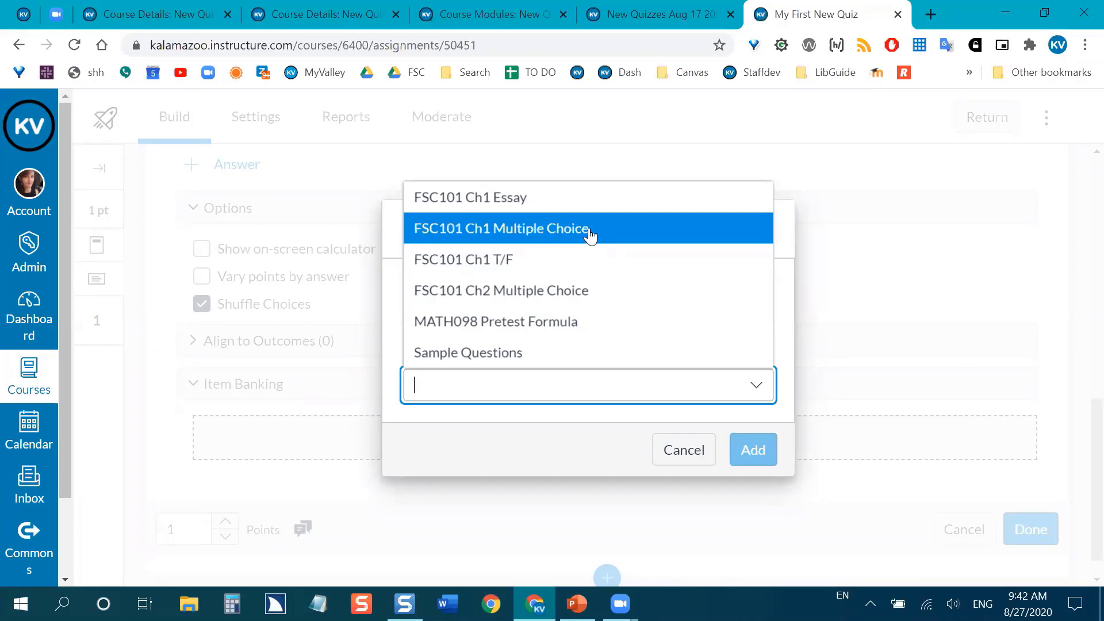
left_click(592, 236)
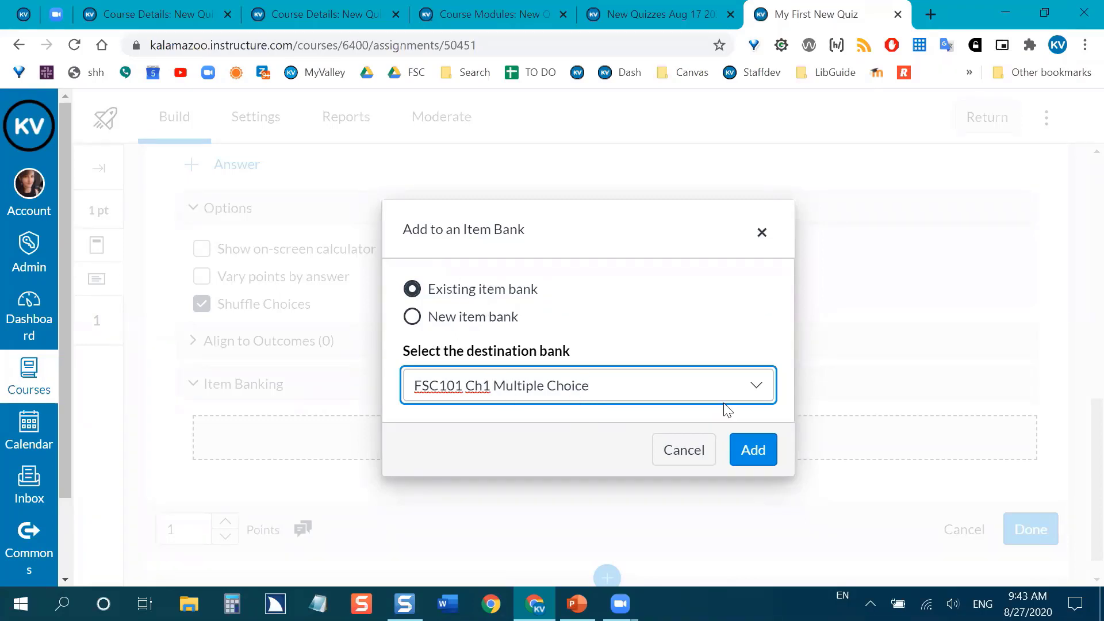
left_click(757, 405)
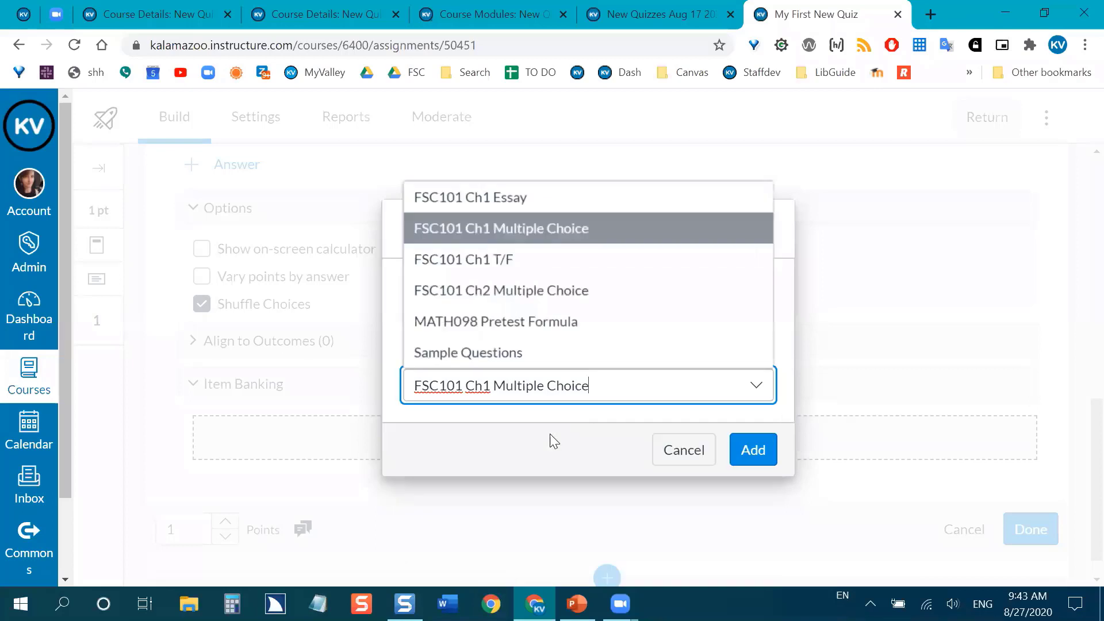
left_click(485, 354)
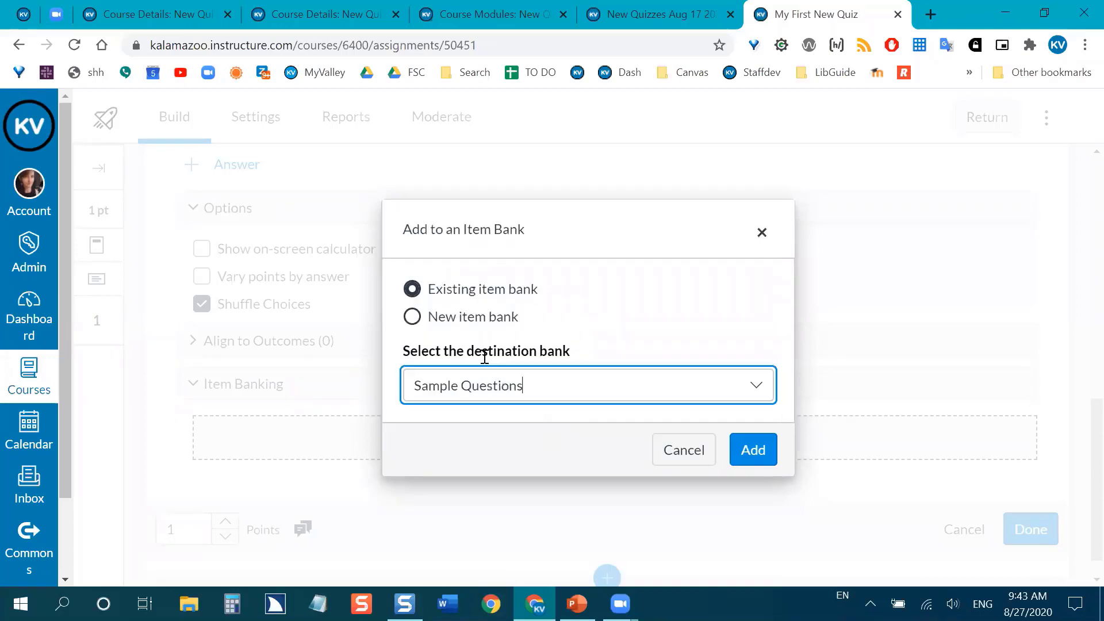
left_click(765, 451)
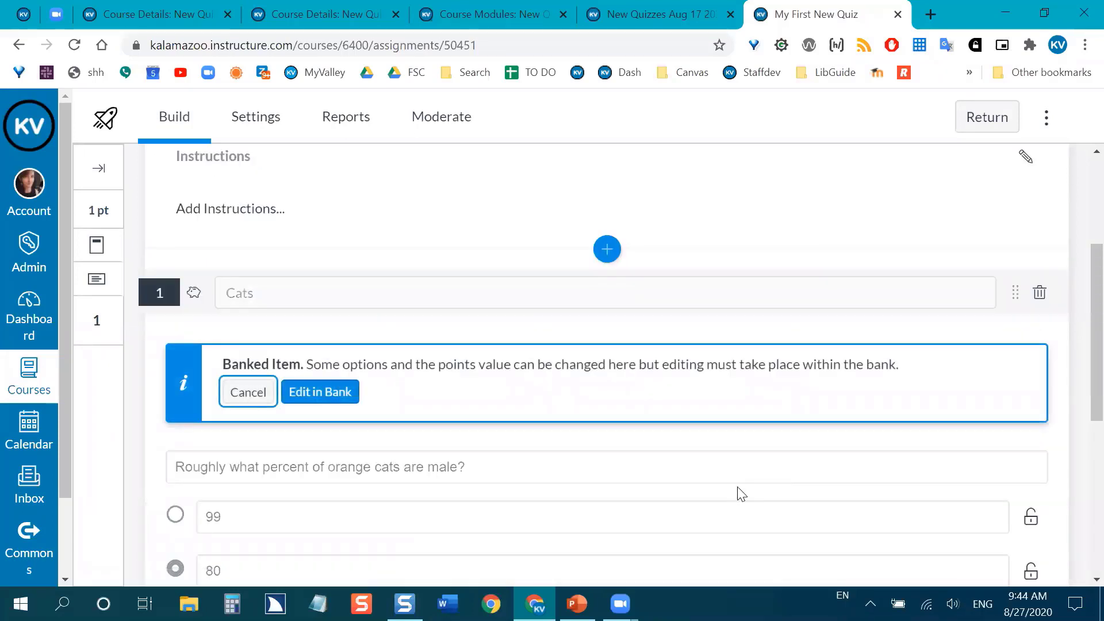
Step: Look over the banked Cats question in the quiz and open it for editing within its item bank
scroll(426, 356, "down", 2)
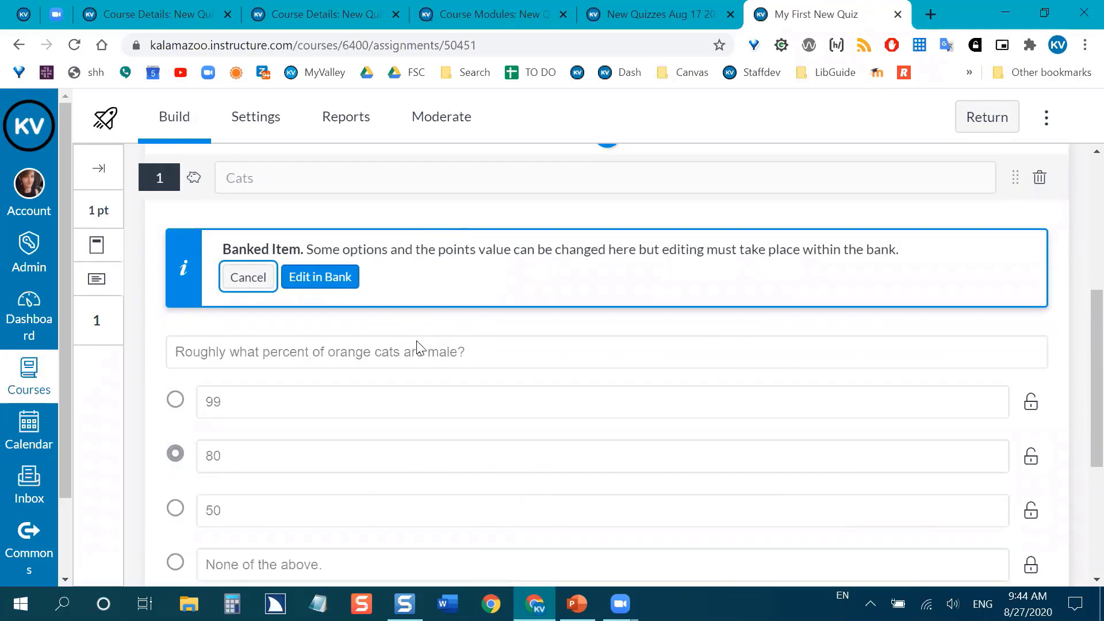
scroll(415, 348, "down", 2)
scroll(373, 276, "up", 1)
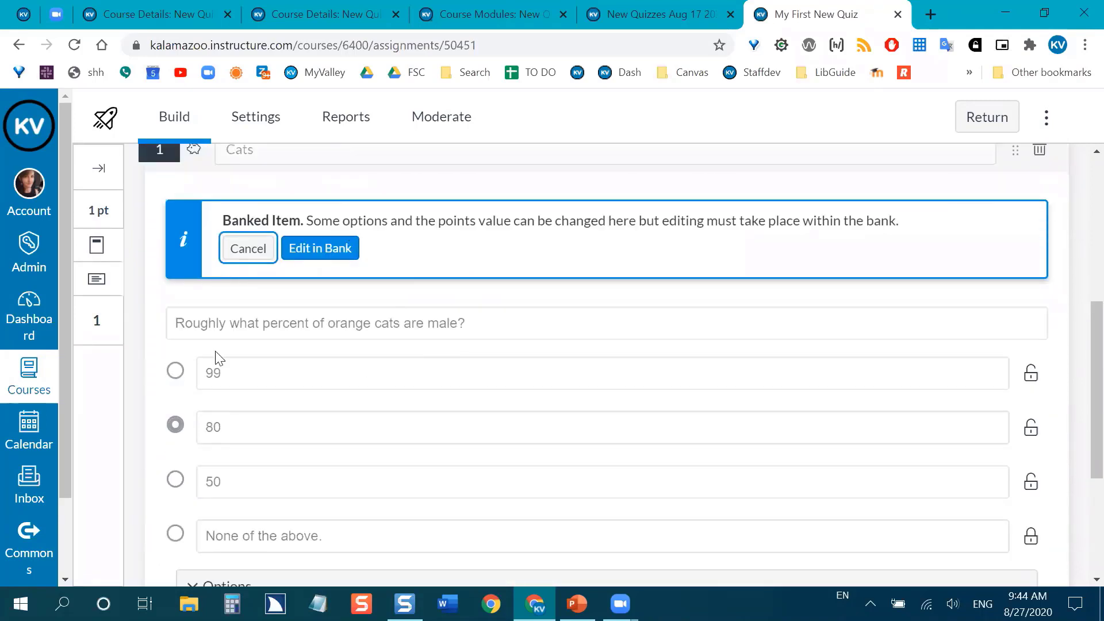
left_click(227, 427)
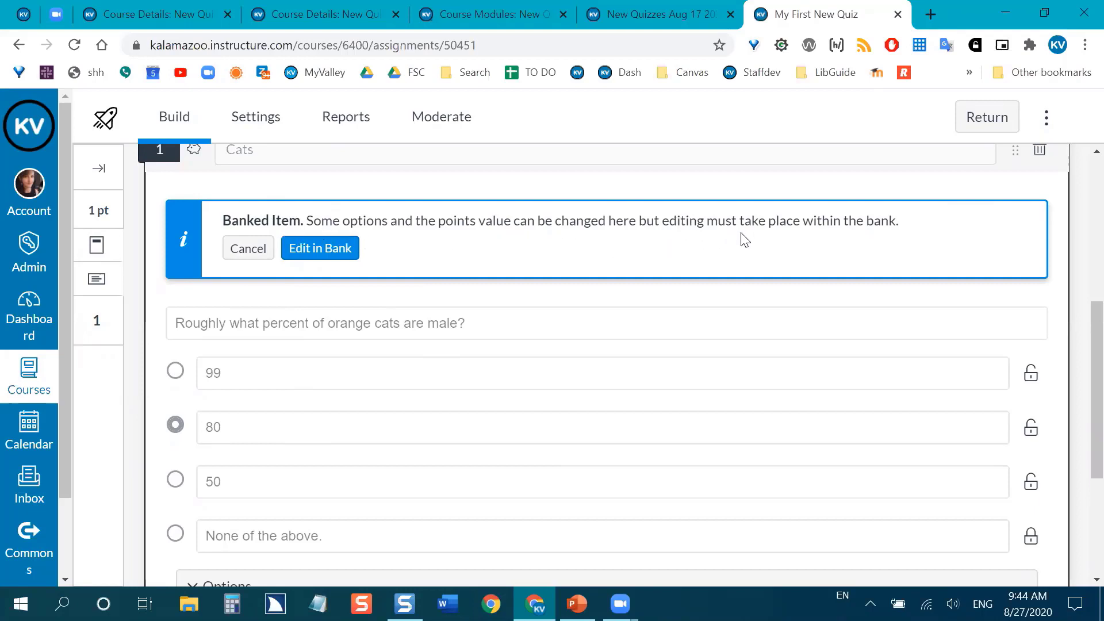
left_click(342, 262)
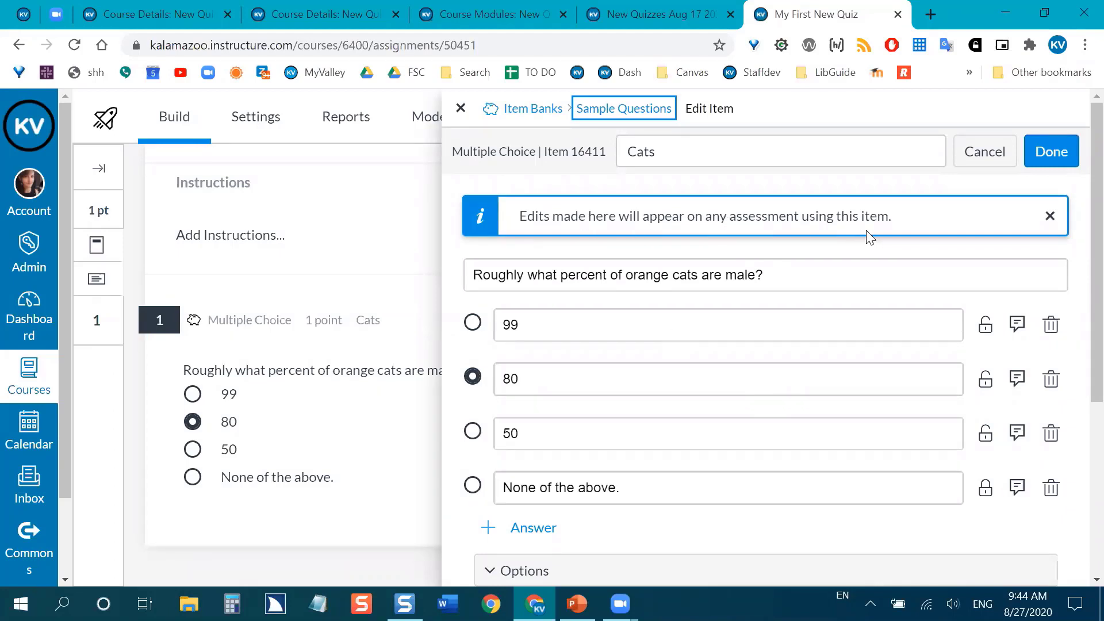
Step: Replace "orange" with "blue" in the Cats question stem, save the banked item and return to the quiz
left_click(655, 274)
double_click(658, 359)
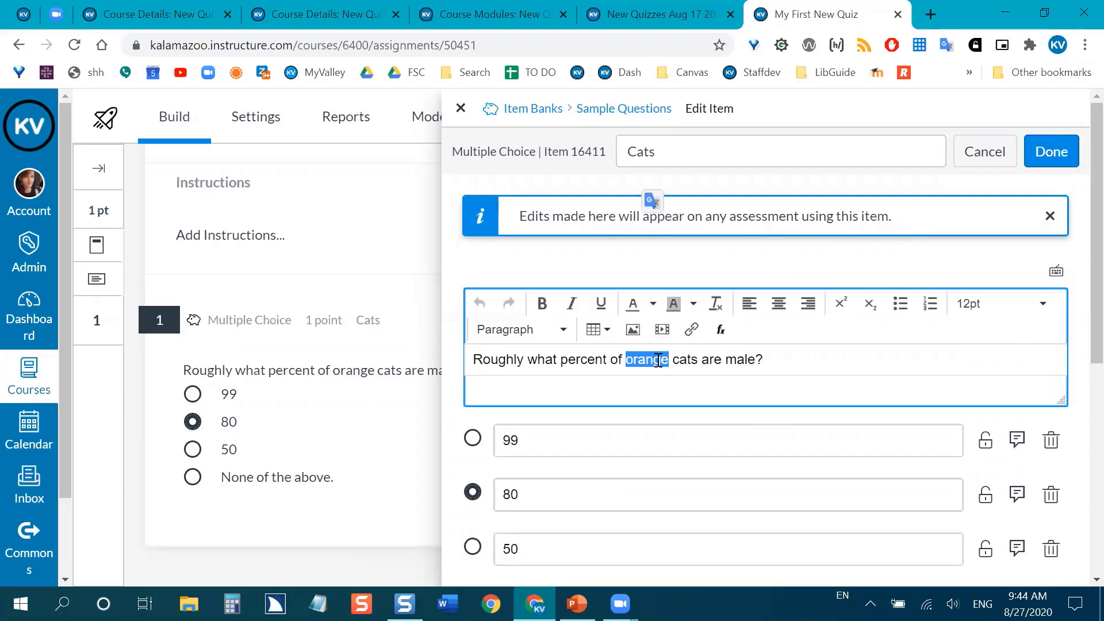
type("blue")
key("Return")
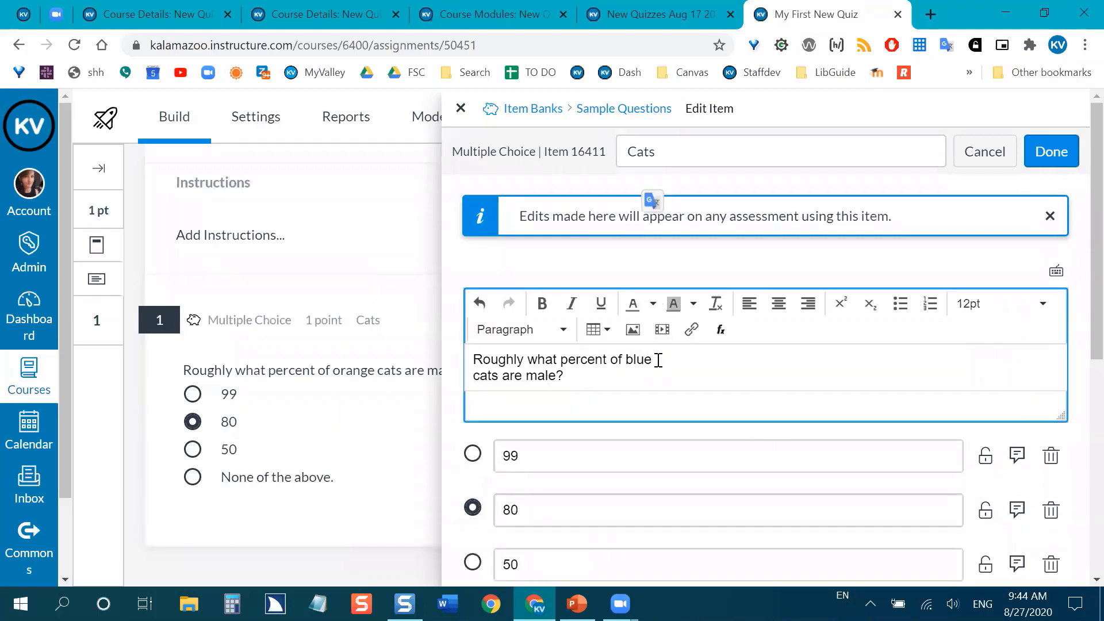
key("BackSpace")
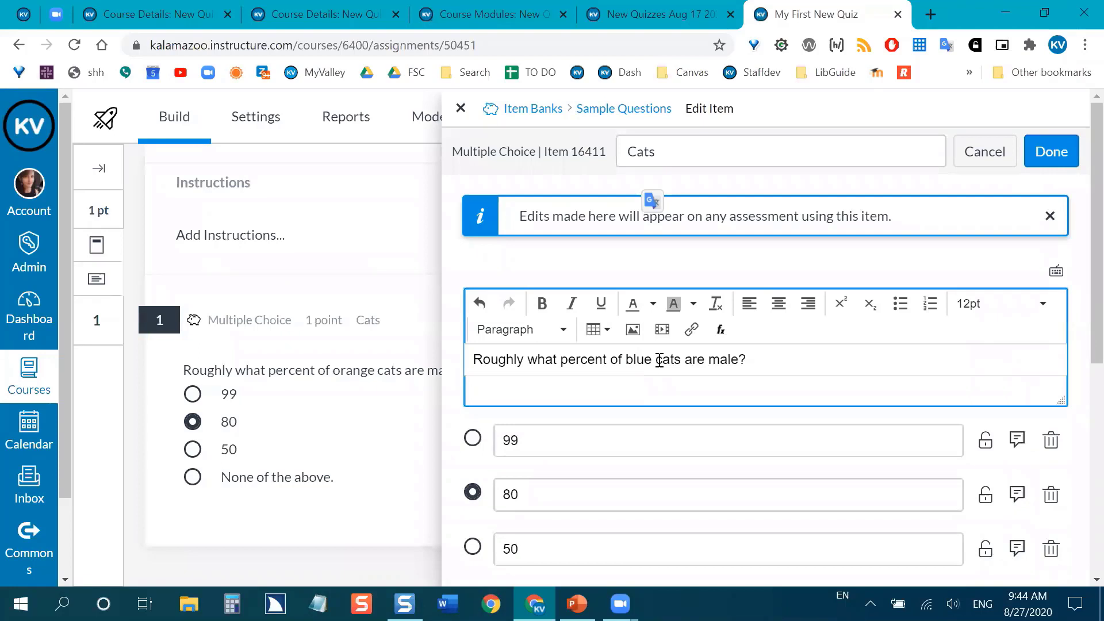
left_click(1047, 158)
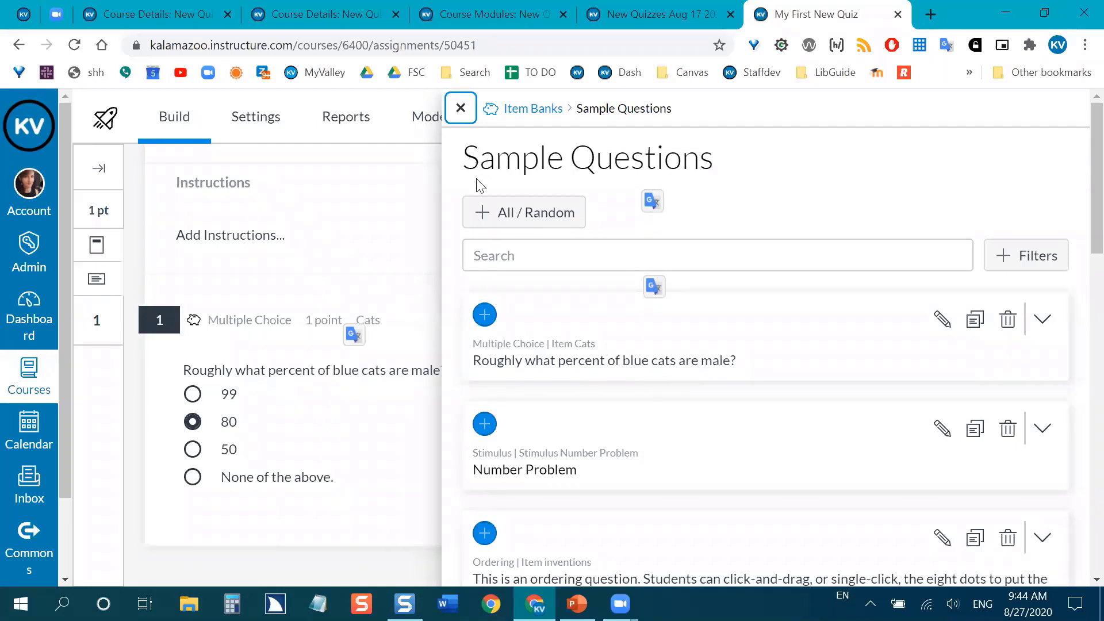
left_click(461, 109)
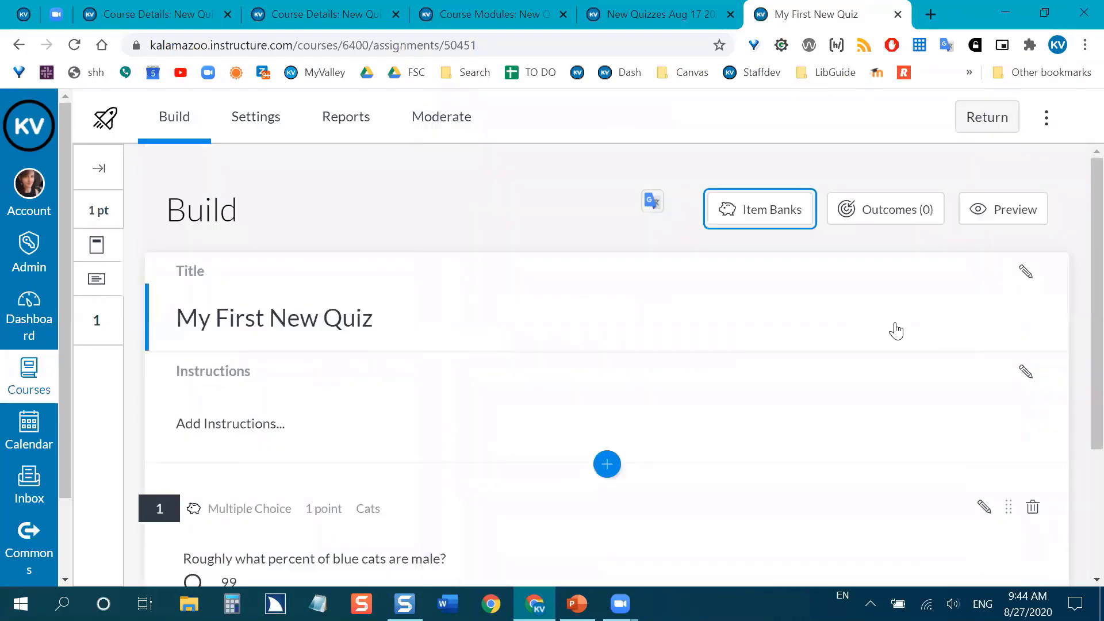
scroll(577, 257, "down", 3)
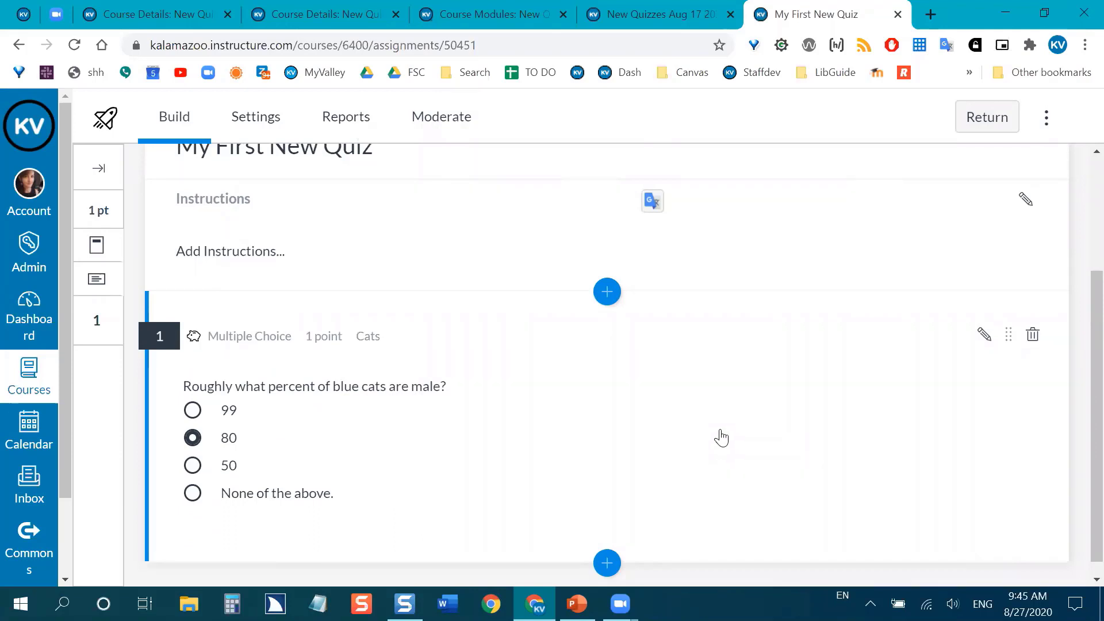
scroll(721, 437, "down", 1)
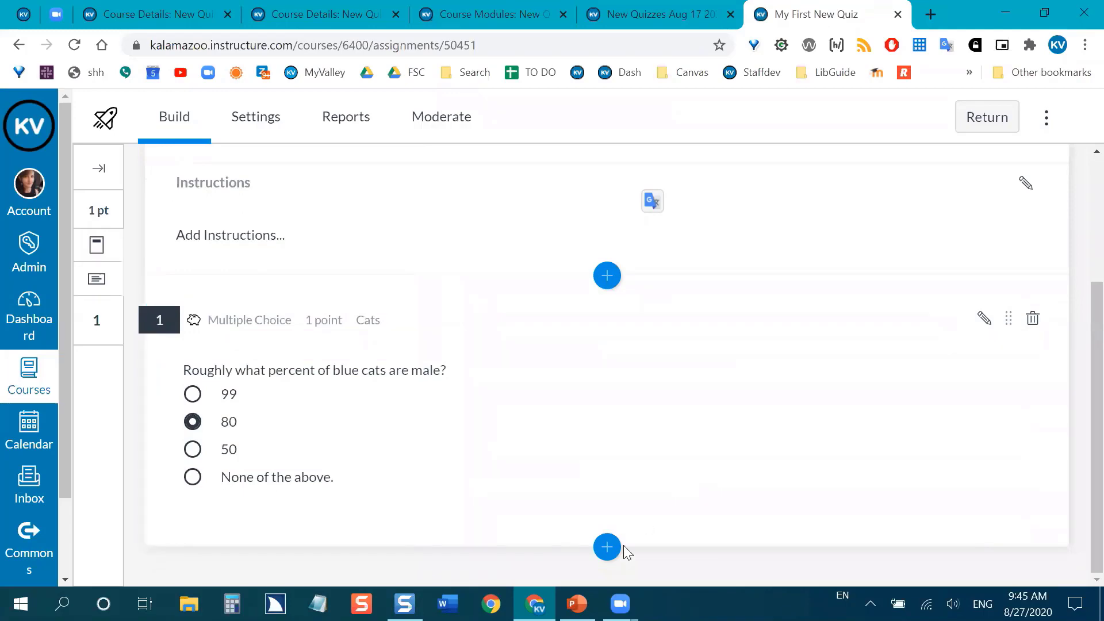
Step: Check the PowerPoint slide on adding questions to item banks, then minimize it and open item bank management for the quiz in Chrome
key("alt+Tab")
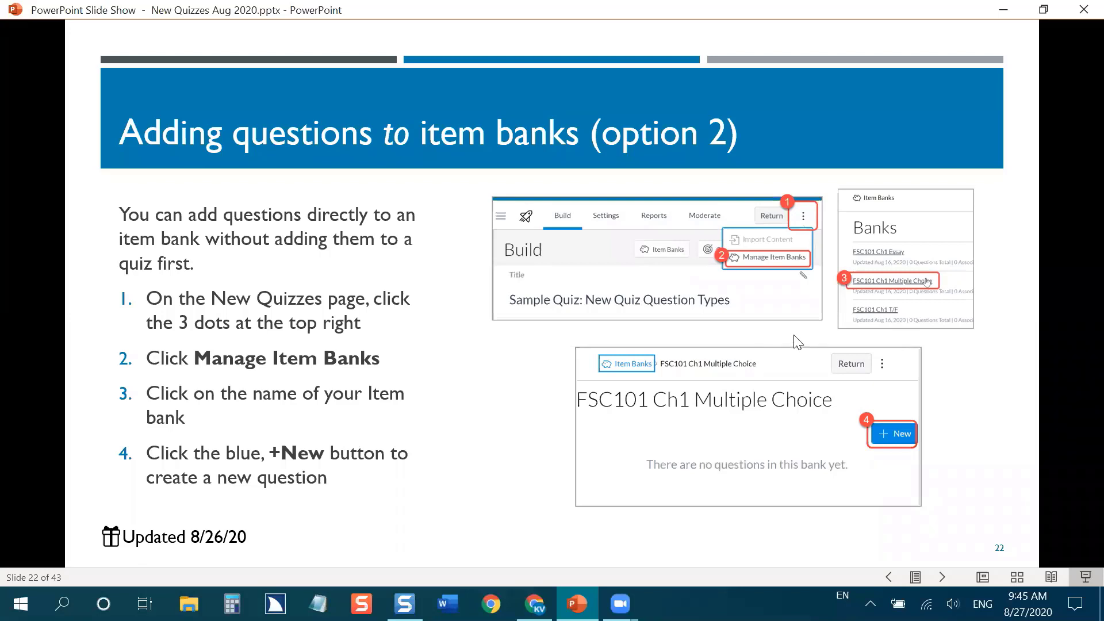
left_click(1005, 9)
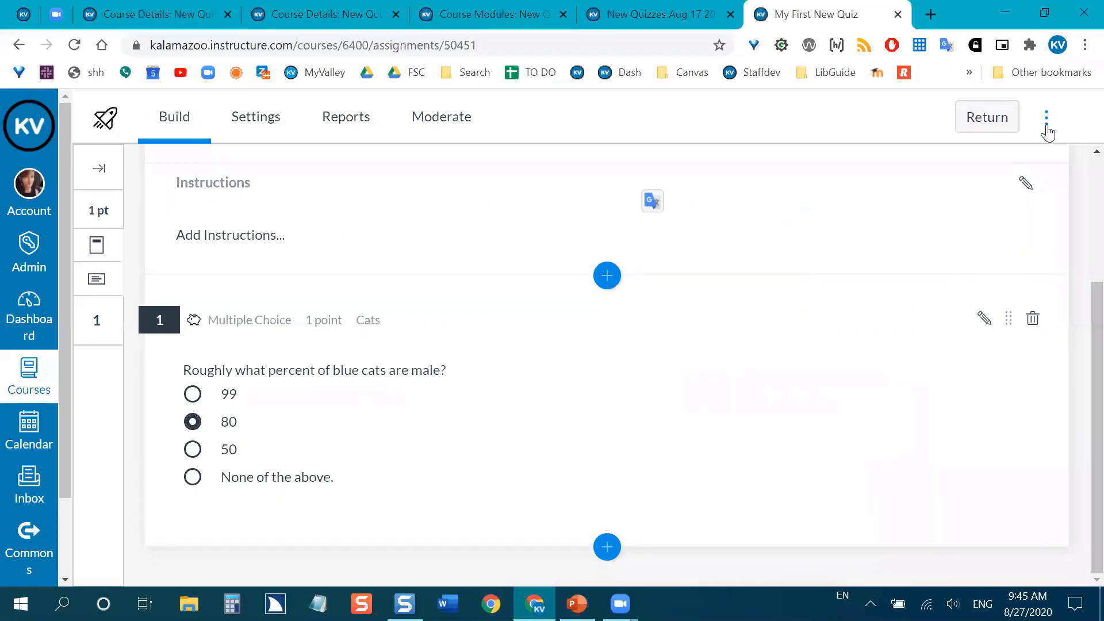
left_click(1047, 121)
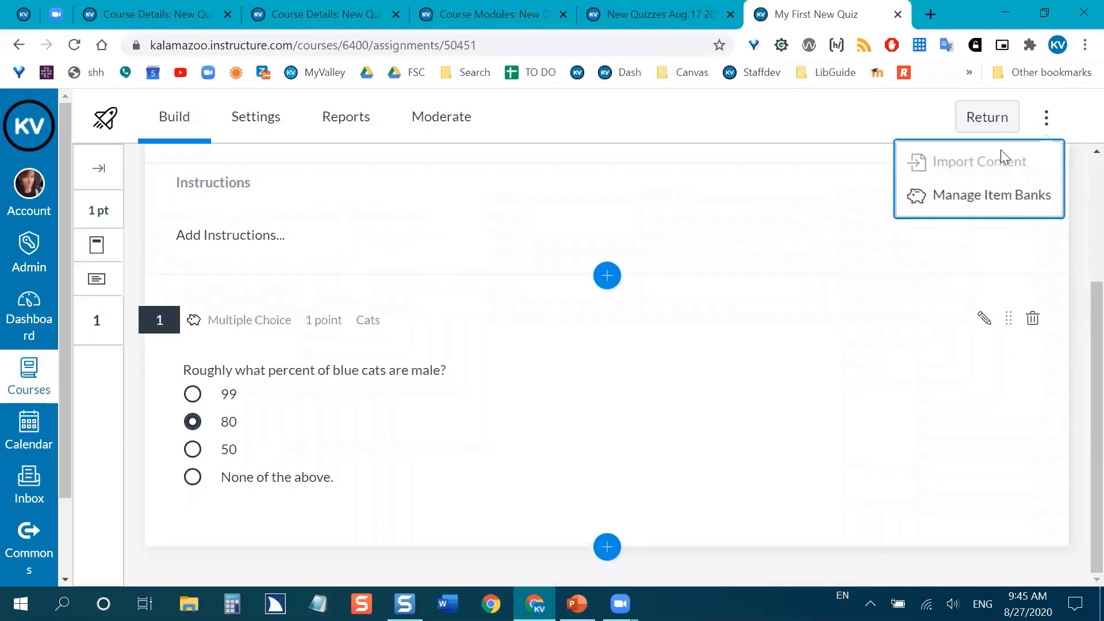
left_click(990, 206)
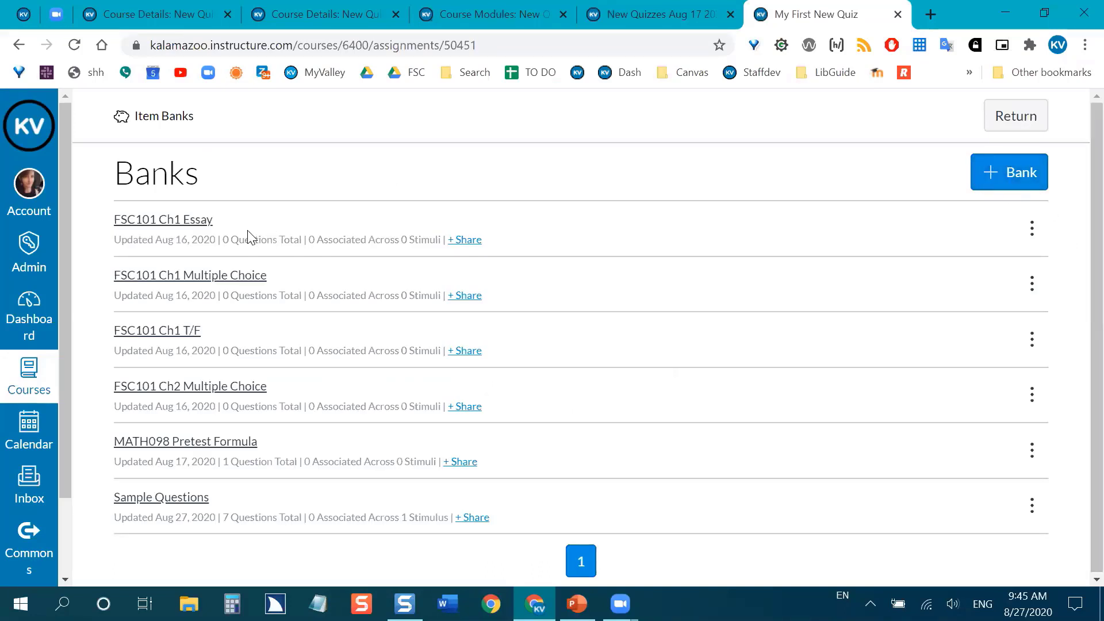
Step: Open the Sample Questions item bank and start a new Matching item in it
left_click(171, 504)
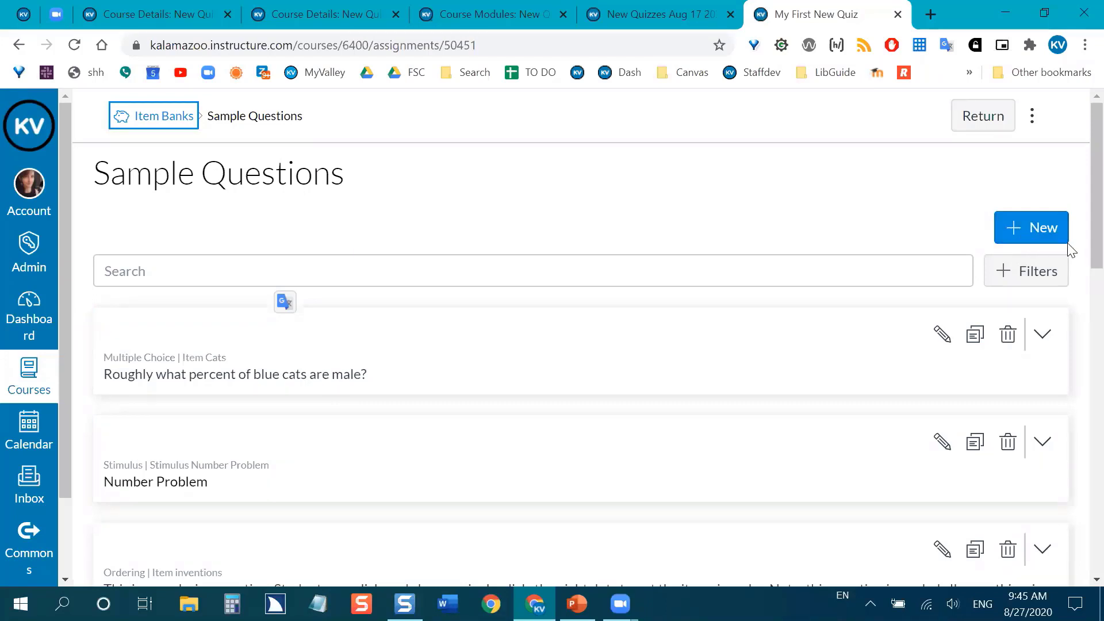
left_click(631, 62)
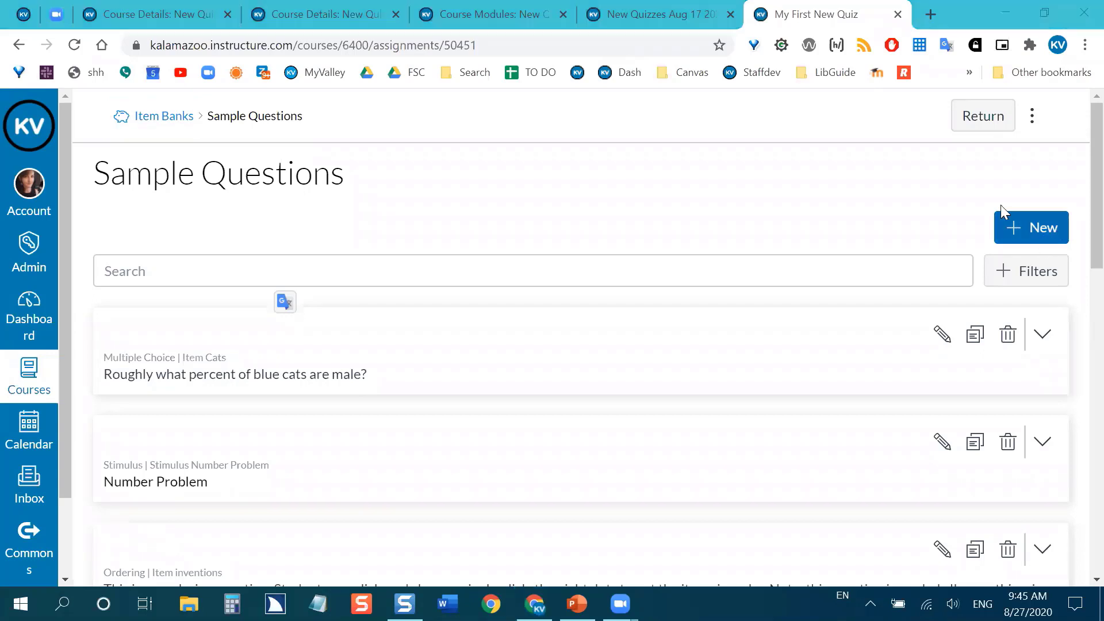
left_click(1040, 236)
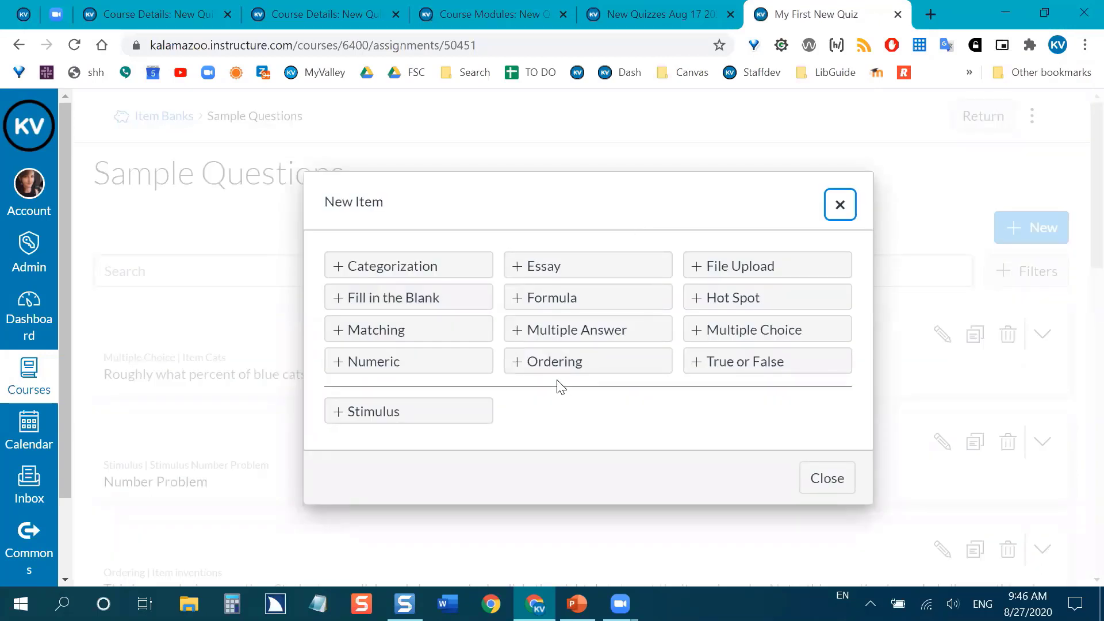
left_click(413, 330)
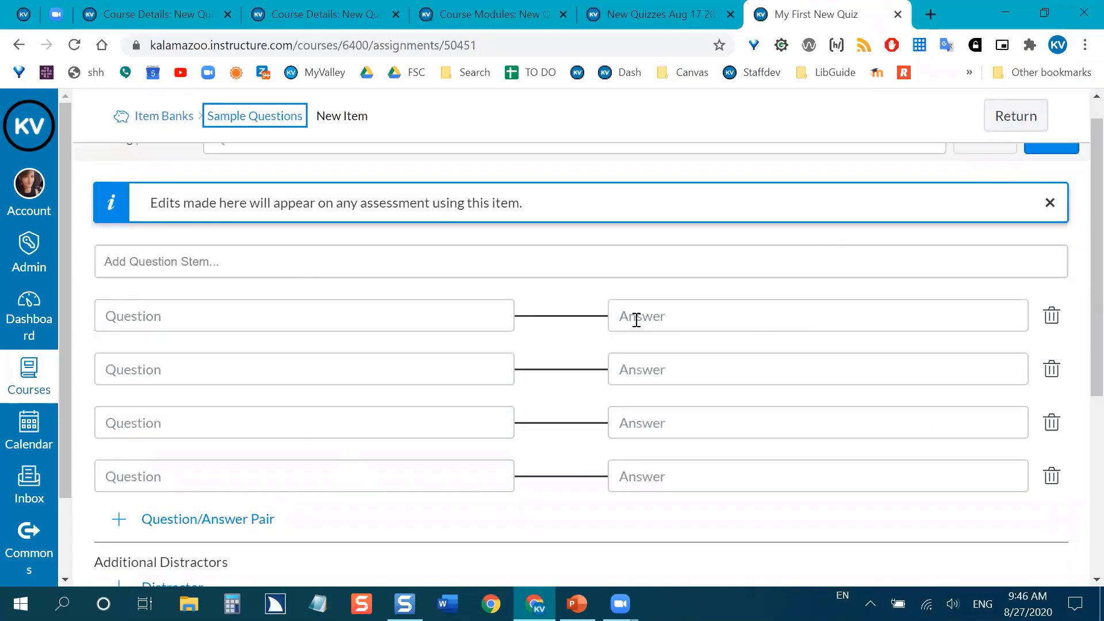
Step: Look over the Matching item's answer pairs, distractors and options, cancel the item, and switch to the PowerPoint item bank slide
scroll(537, 353, "down", 1)
scroll(574, 402, "up", 2)
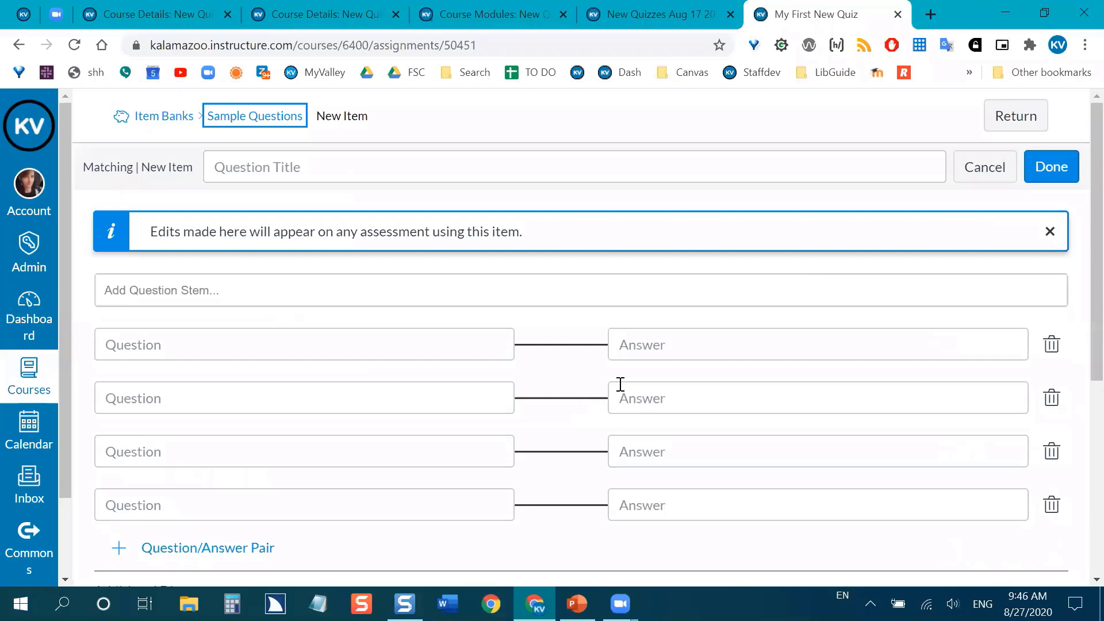
scroll(618, 385, "down", 1)
scroll(516, 324, "down", 5)
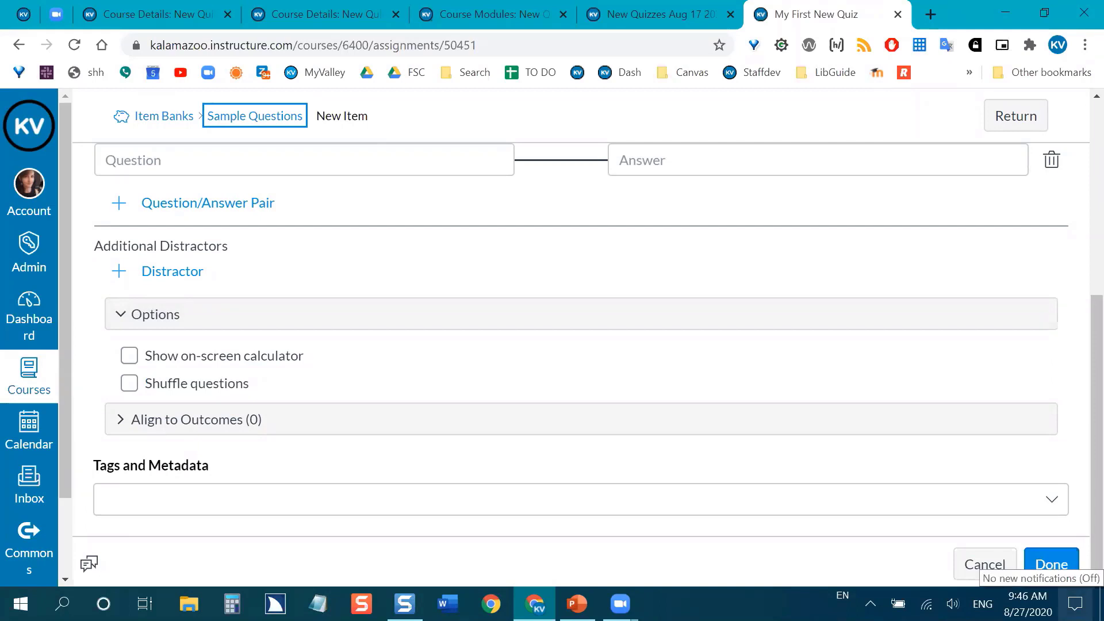
left_click(987, 569)
key("alt+Tab")
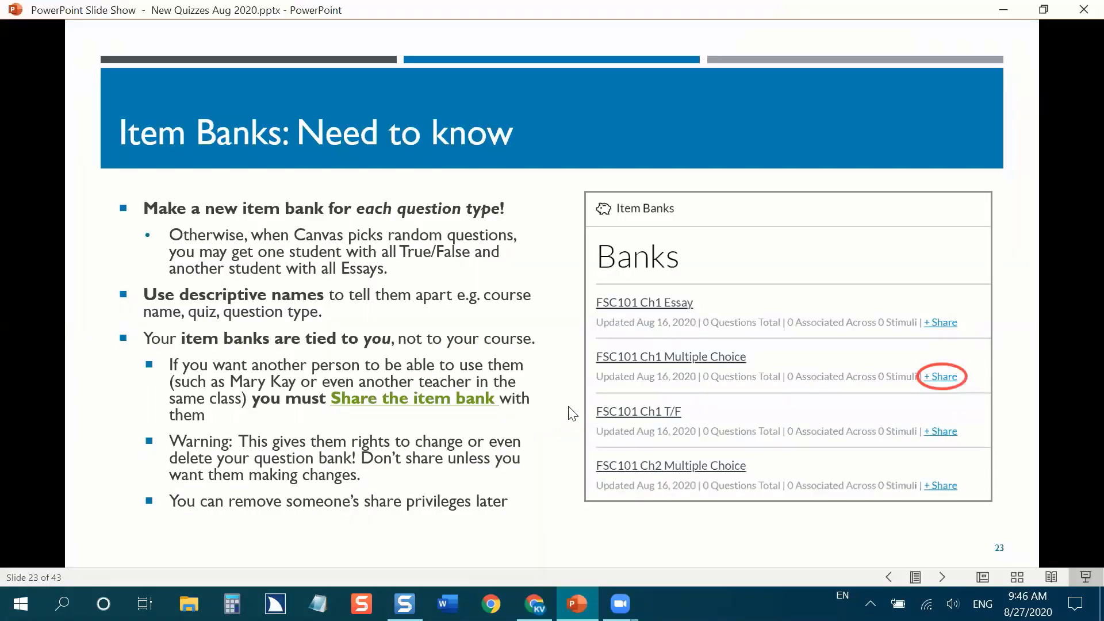
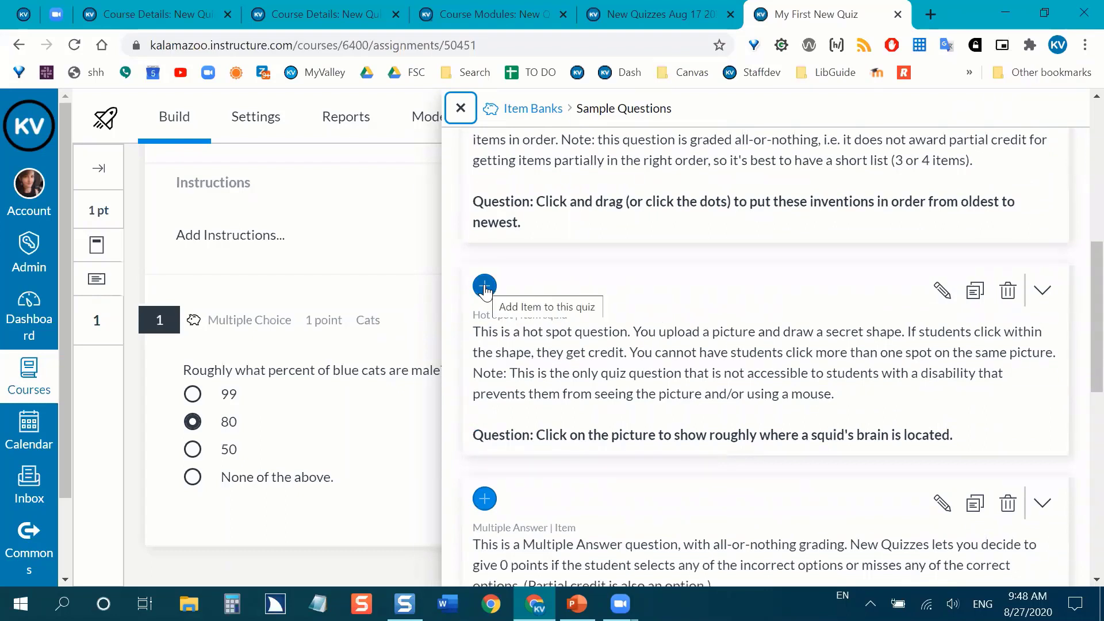
Step: Add the squid Hot Spot question from the Sample Questions bank to the quiz and close the item bank
left_click(485, 288)
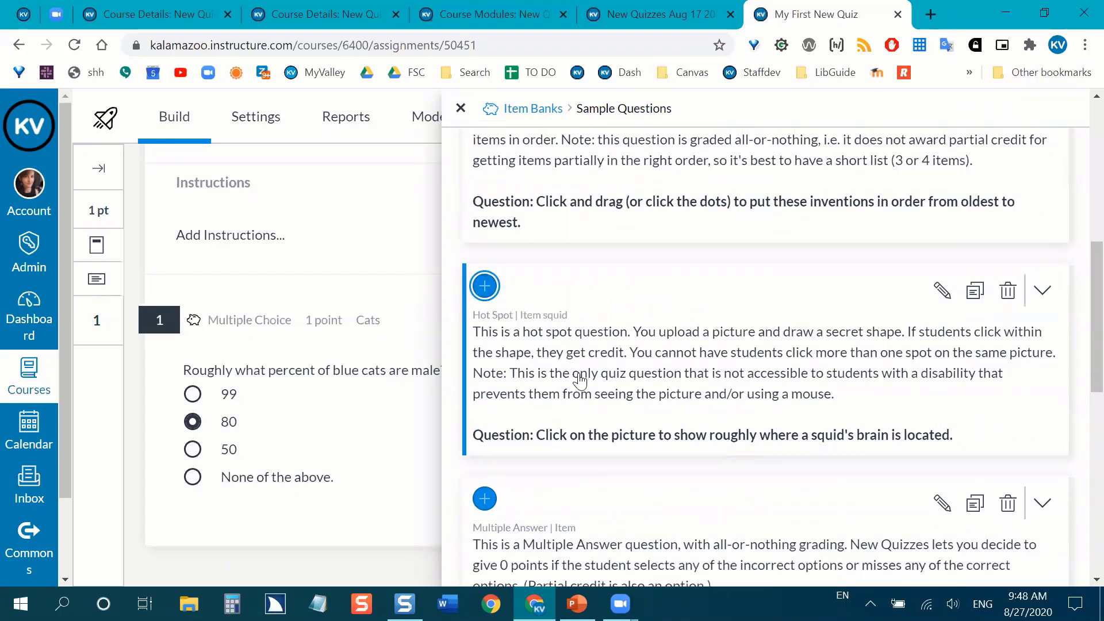
left_click(460, 114)
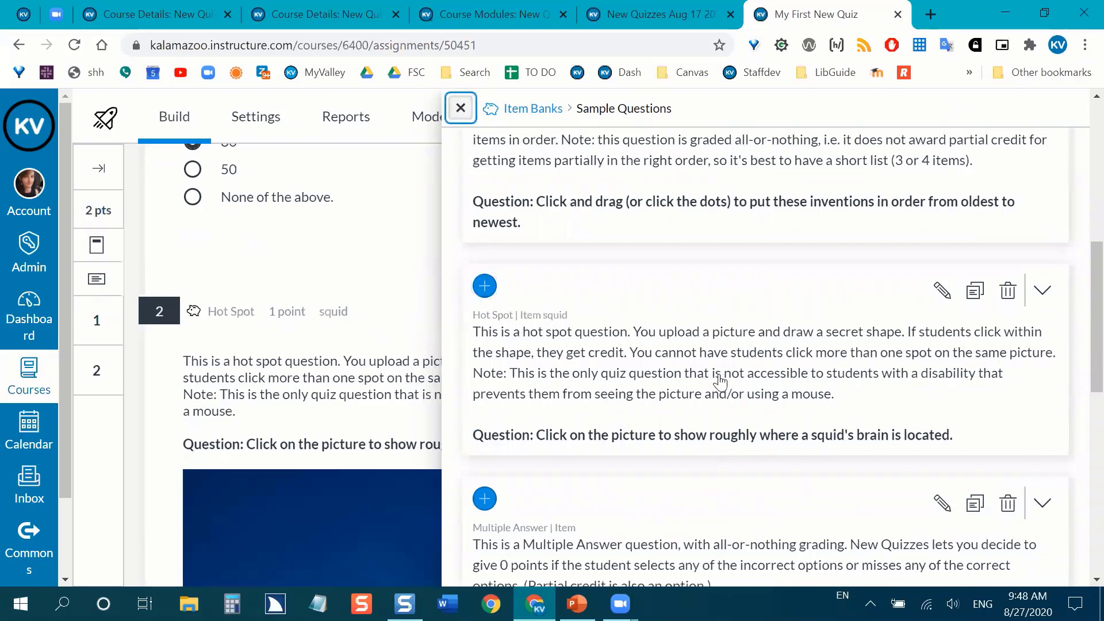
scroll(805, 374, "down", 4)
scroll(949, 364, "down", 5)
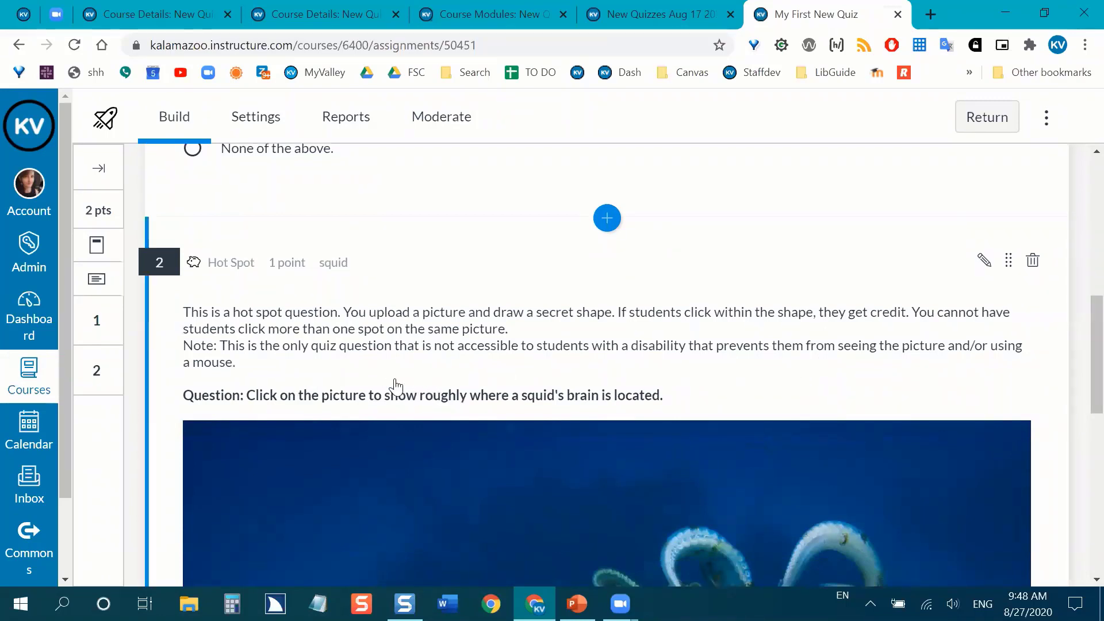
Step: Examine the squid Hot Spot question, its marked picture area, and the Cats question in the quiz
scroll(805, 437, "down", 1)
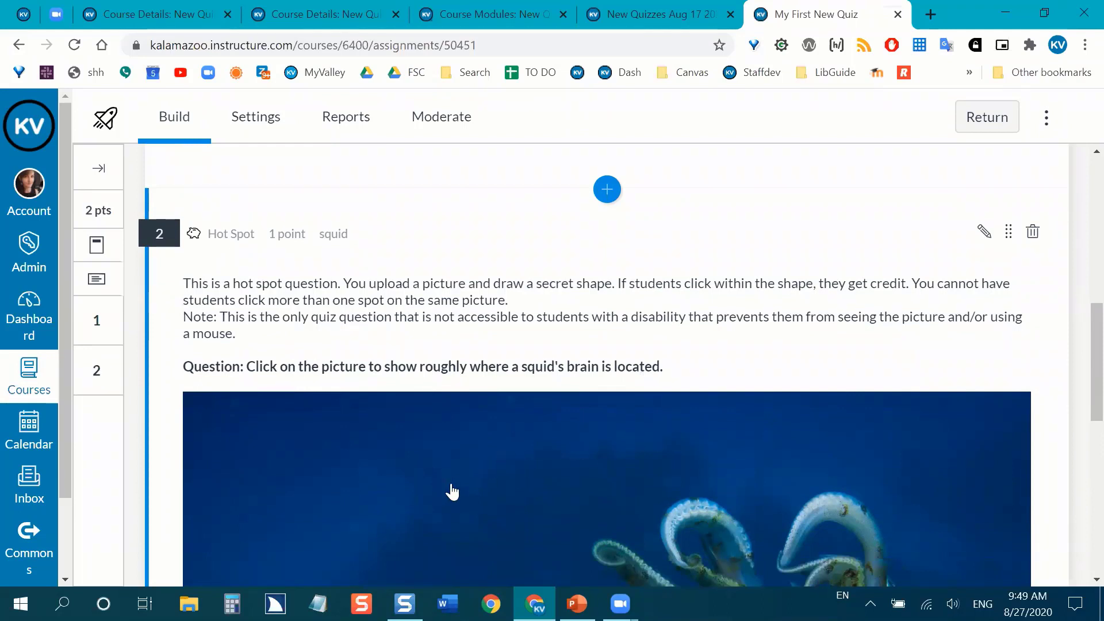
scroll(624, 474, "up", 2)
scroll(707, 468, "up", 1)
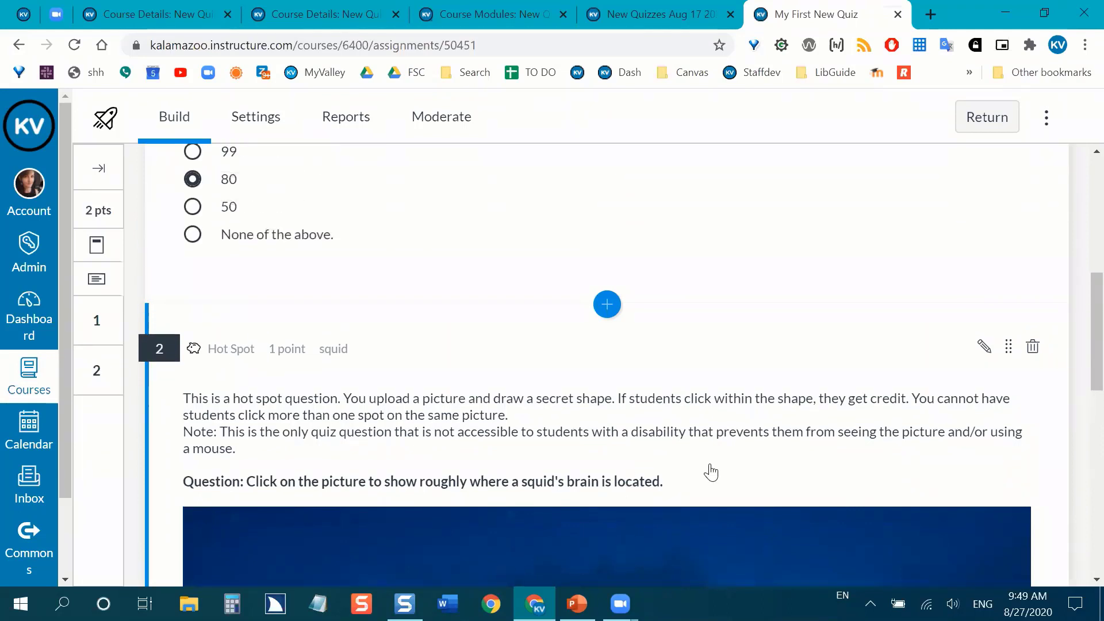
scroll(697, 453, "up", 3)
scroll(716, 490, "up", 1)
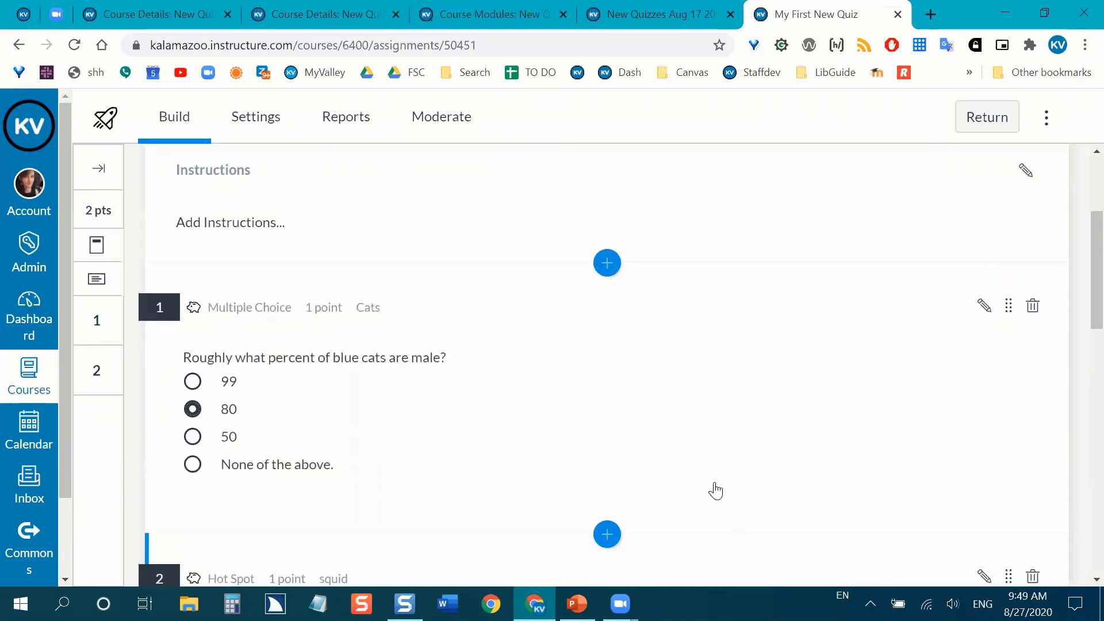
scroll(716, 491, "down", 12)
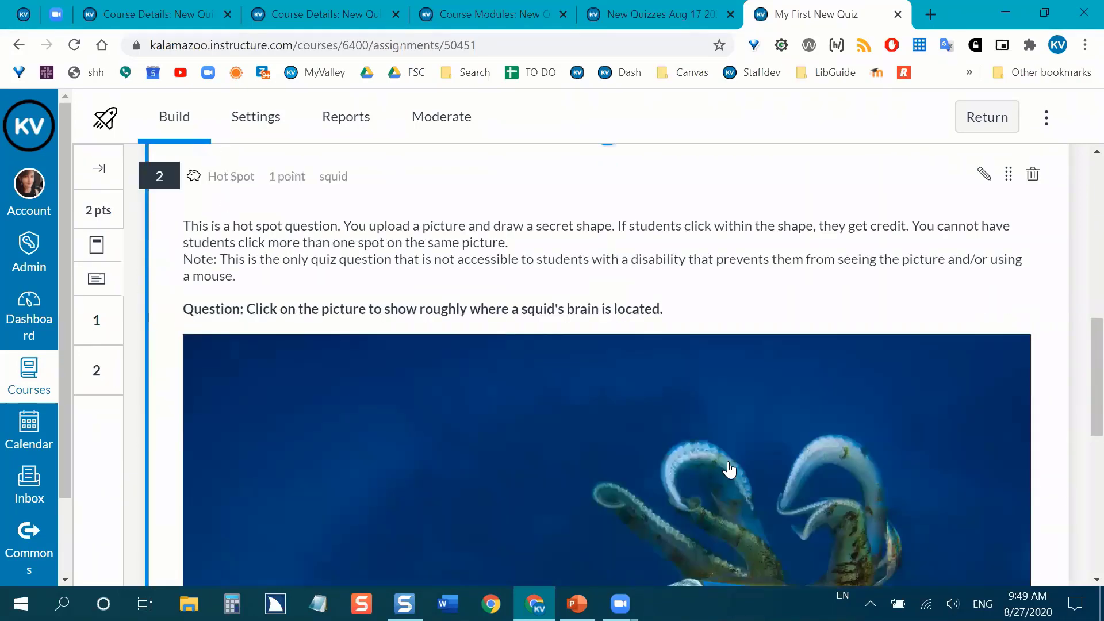
scroll(731, 463, "down", 1)
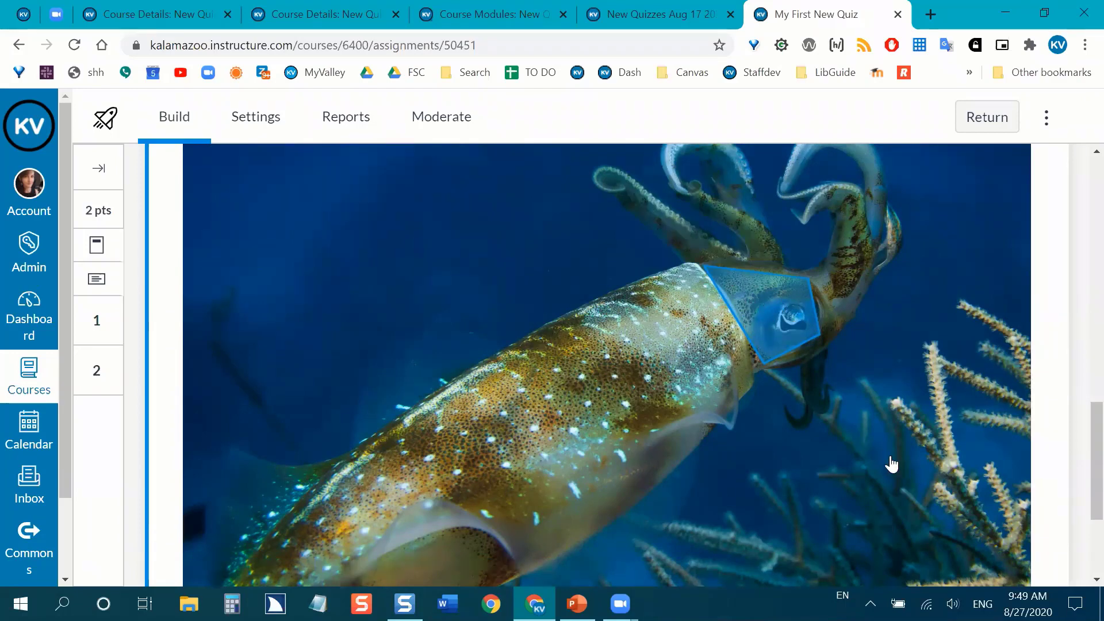
scroll(896, 469, "up", 5)
scroll(896, 471, "up", 1)
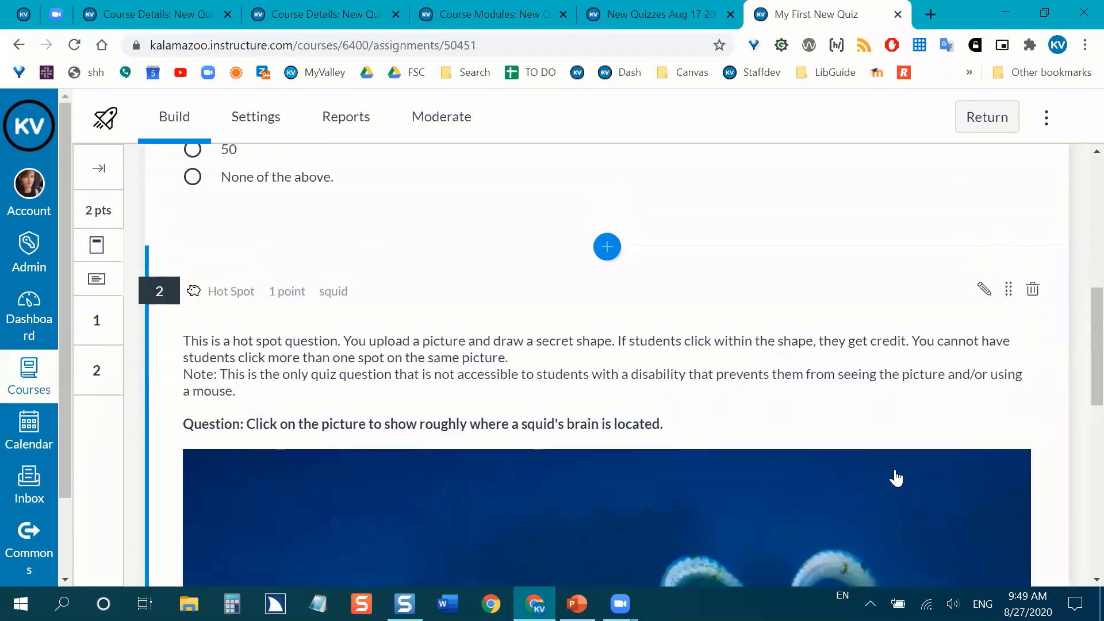
scroll(871, 477, "up", 1)
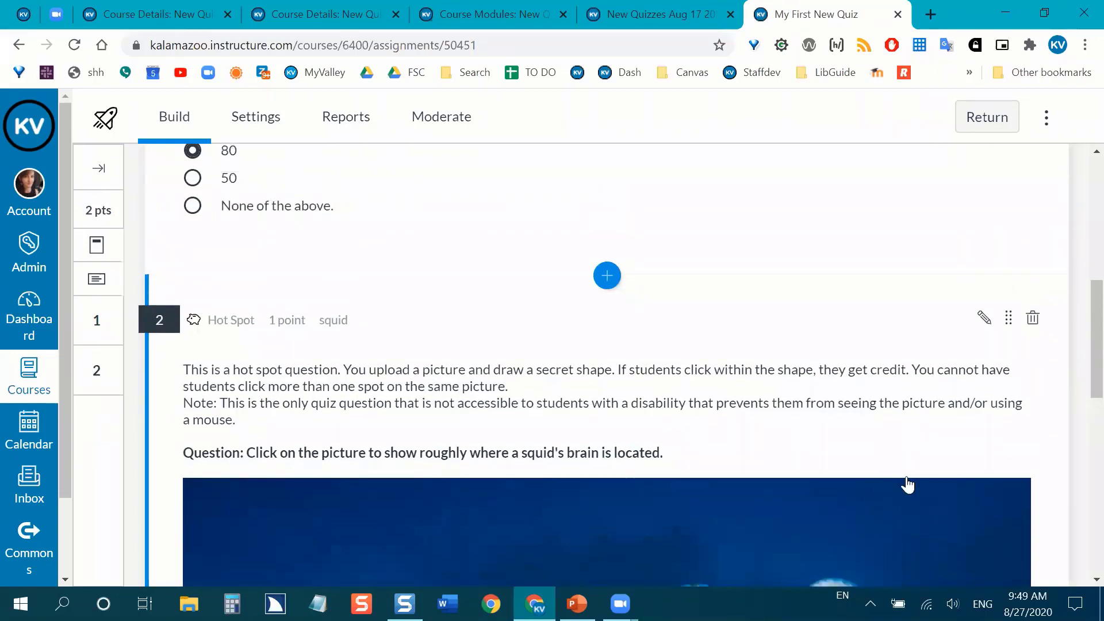
scroll(906, 484, "up", 1)
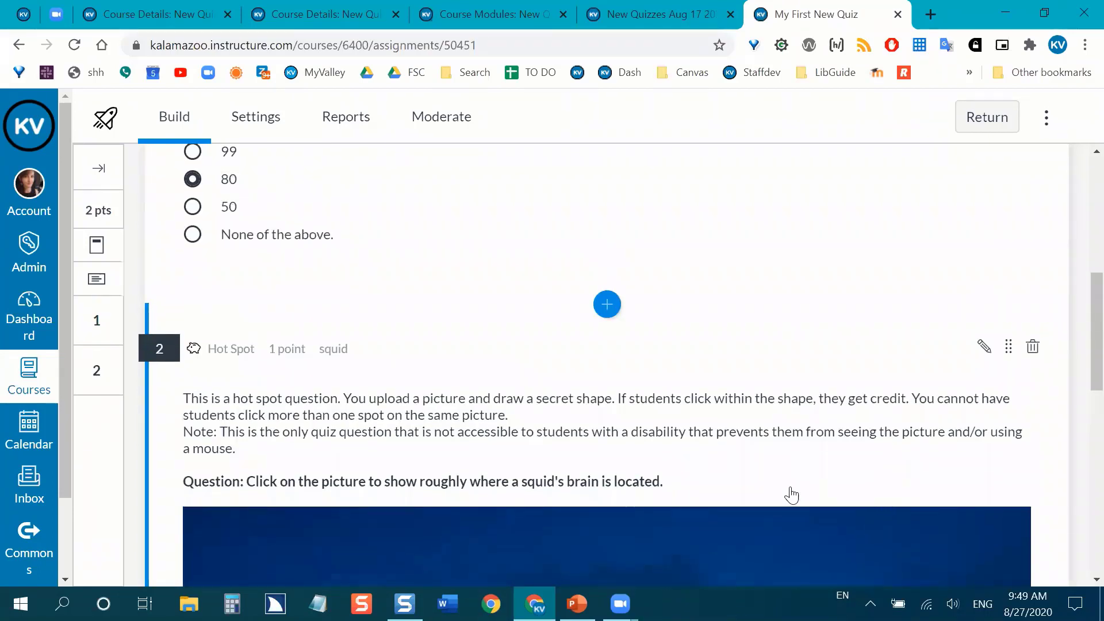
scroll(788, 494, "up", 3)
scroll(660, 285, "up", 2)
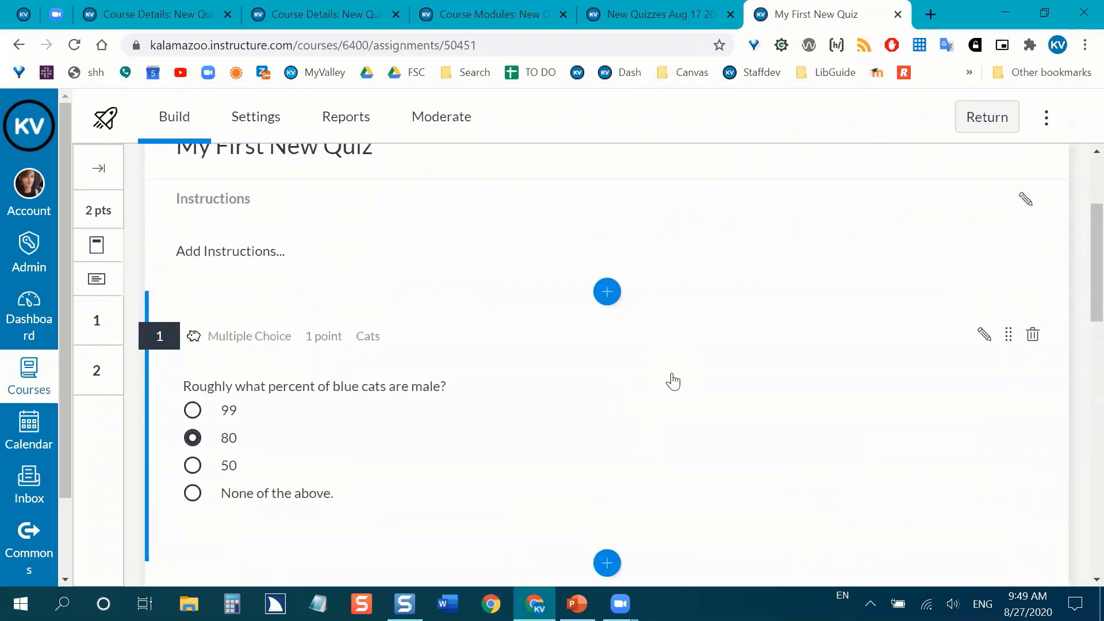
Step: Insert all questions from the Sample Questions item bank above the Cats question and close the item bank
left_click(607, 292)
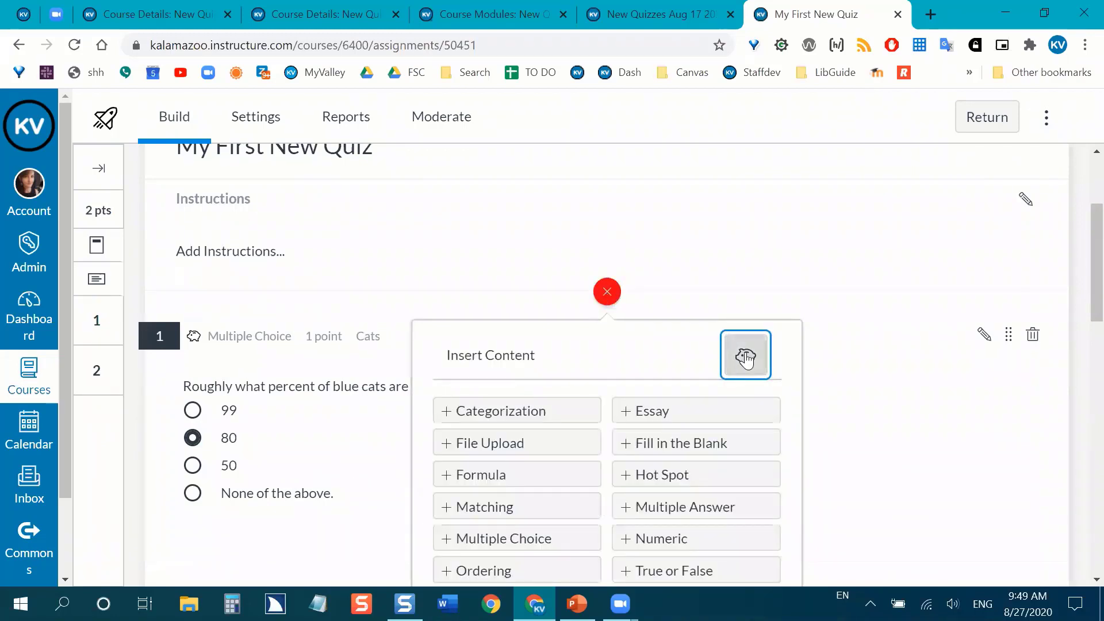
left_click(745, 357)
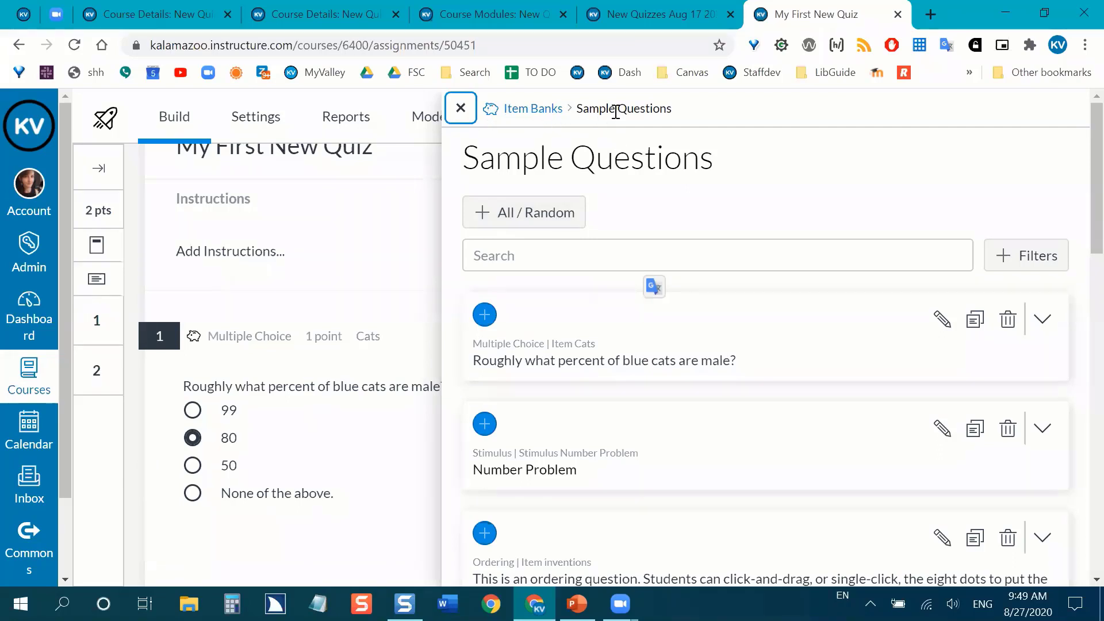
left_click(526, 112)
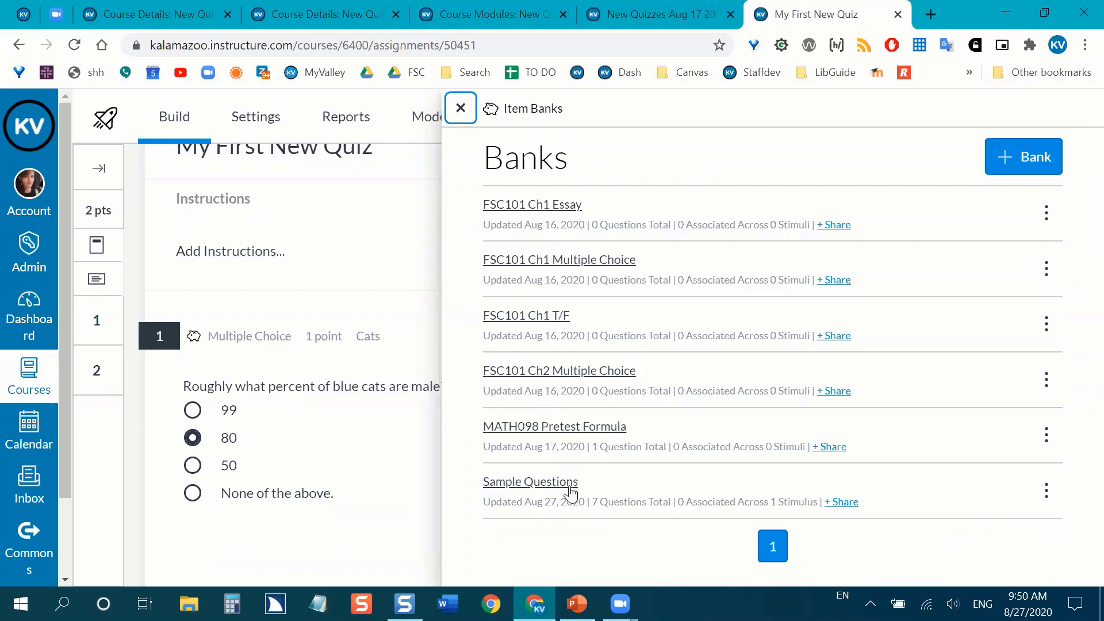
left_click(547, 482)
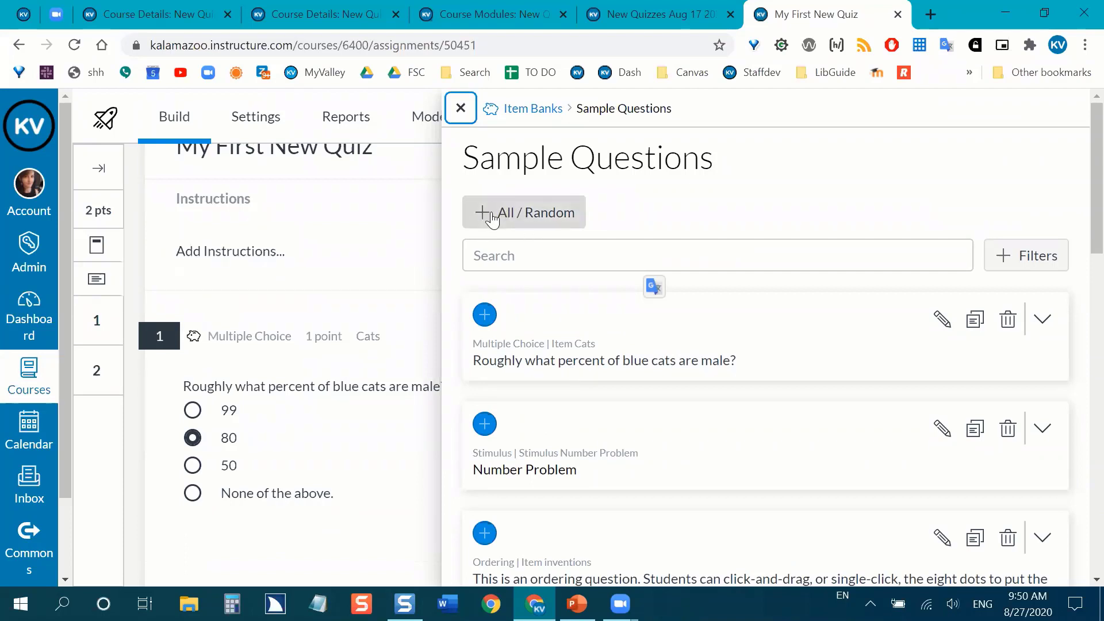
left_click(529, 221)
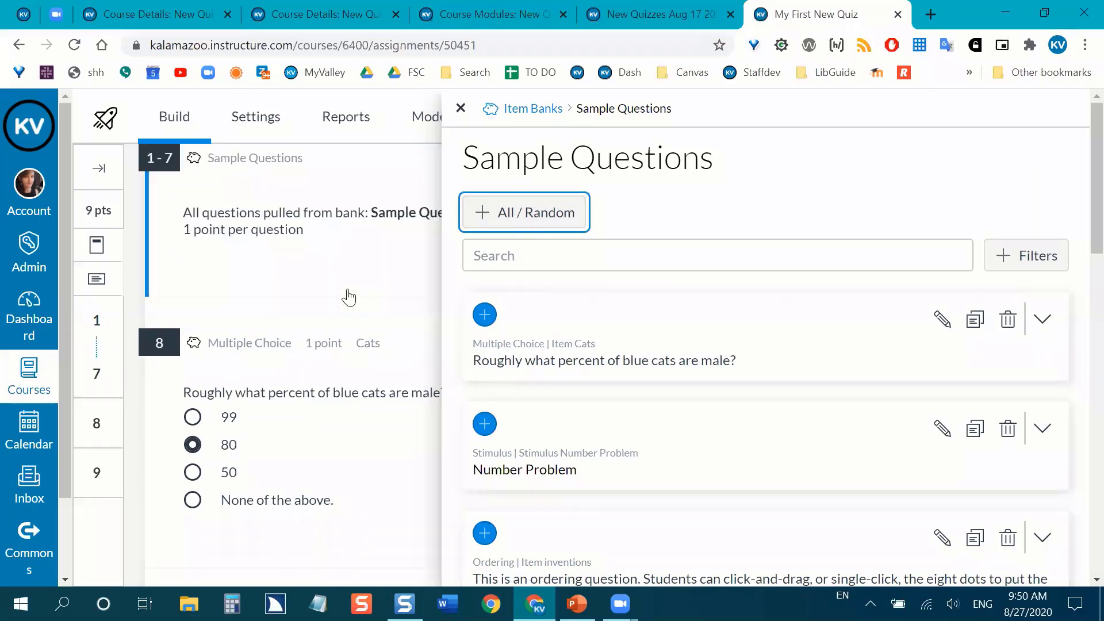
scroll(339, 398, "up", 2)
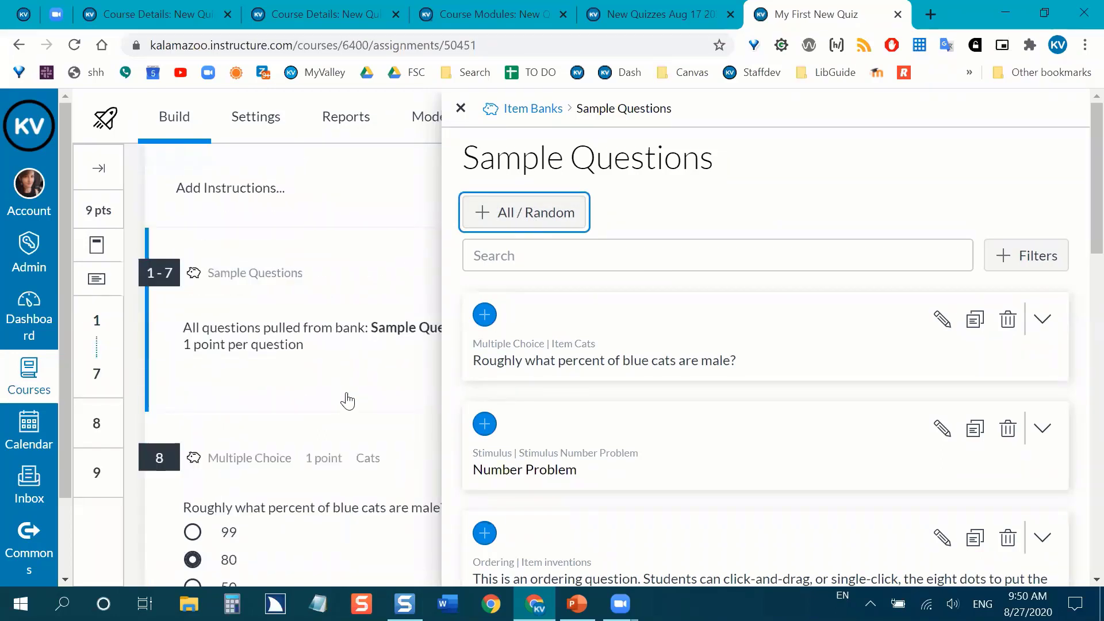
left_click(461, 109)
Step: Open the inserted Sample Questions bank block for editing and switch its question selection to Randomly select questions
scroll(384, 253, "down", 4)
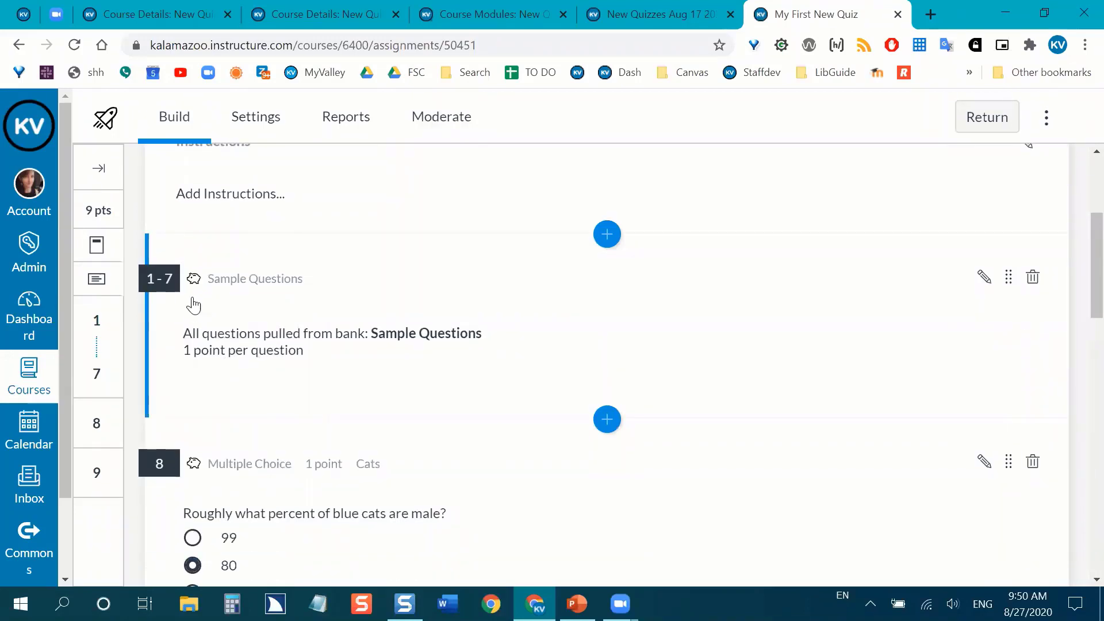
scroll(158, 254, "down", 1)
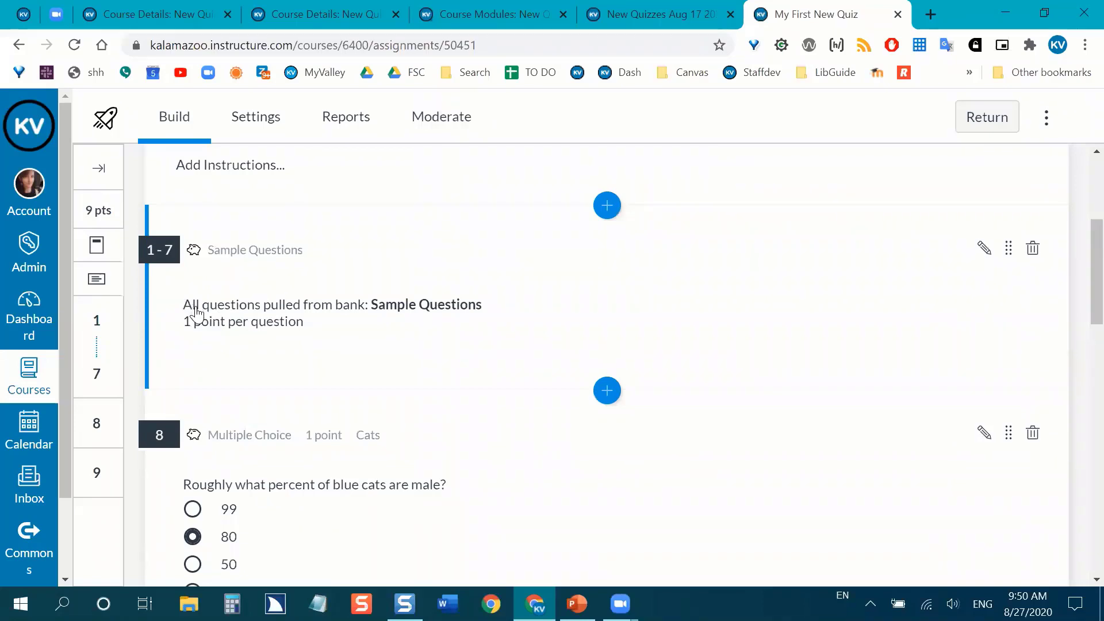
left_click(381, 318)
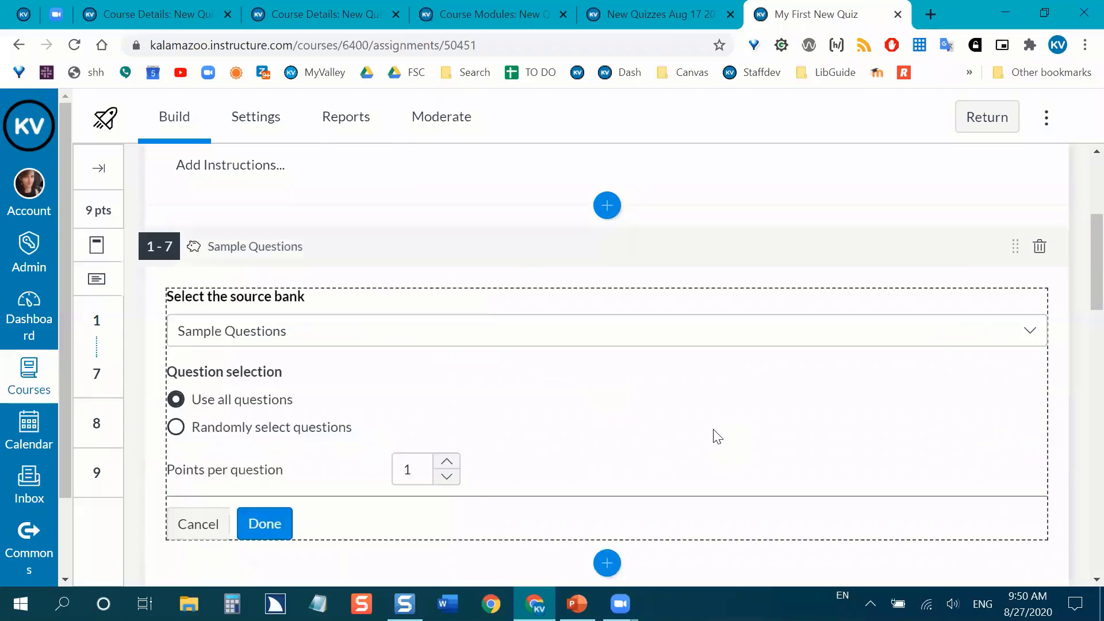
scroll(635, 358, "down", 2)
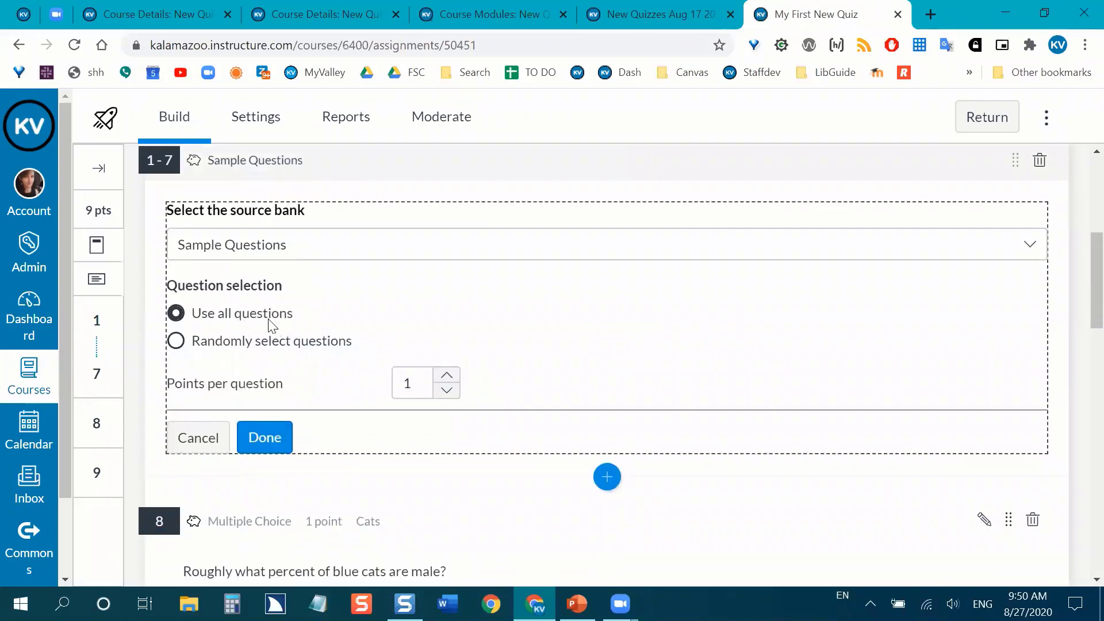
left_click(173, 343)
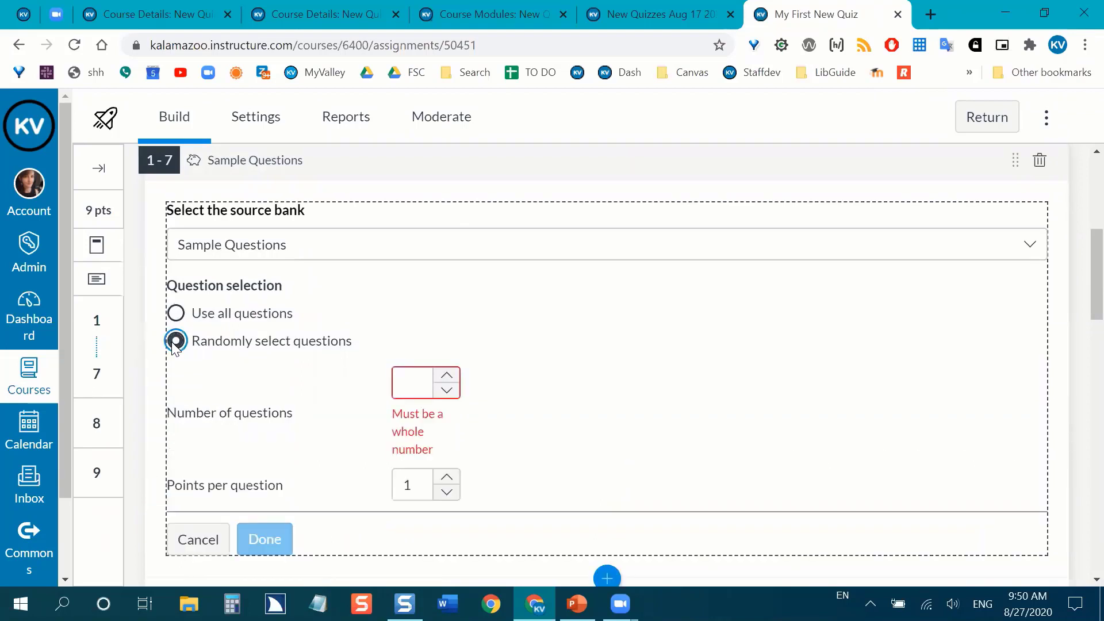
scroll(310, 377, "down", 1)
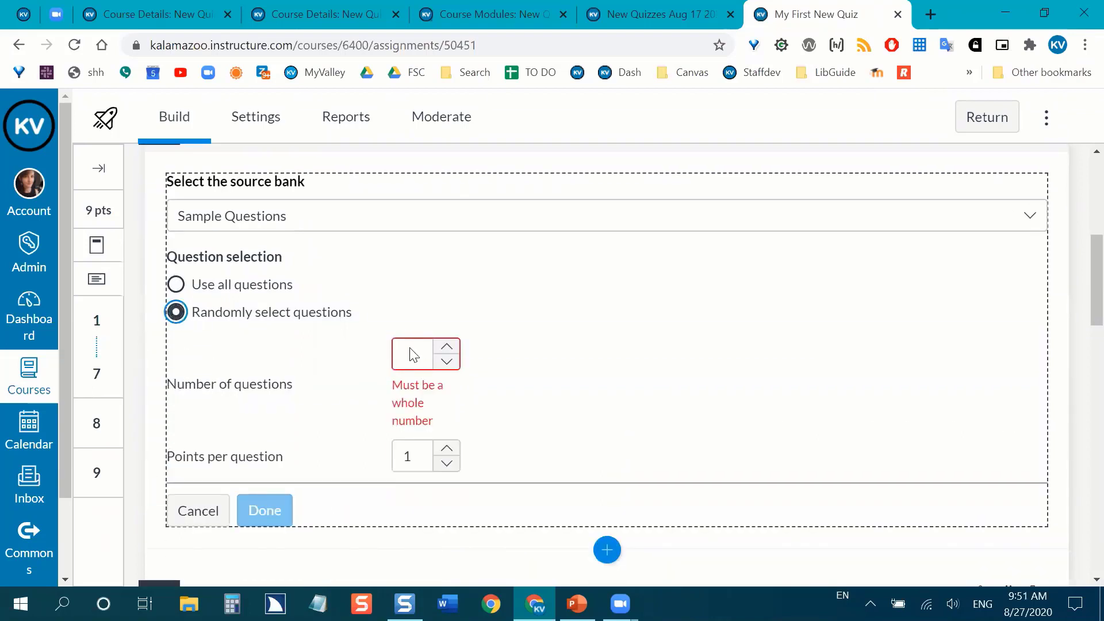
Step: Try 8 as the number of randomly selected questions and lower it to 3
left_click(447, 347)
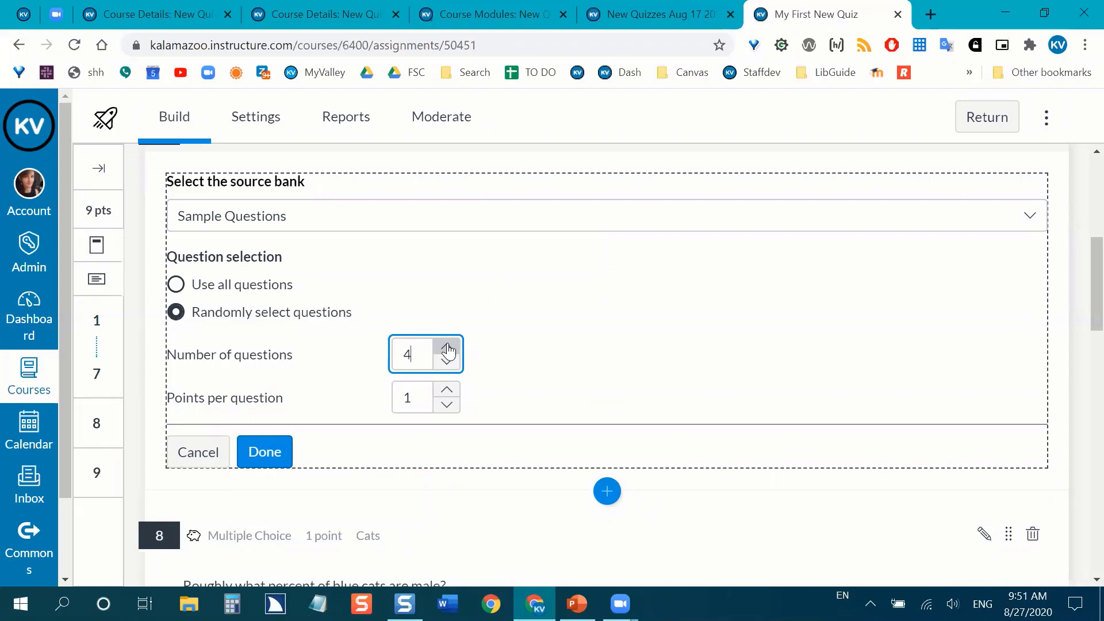
left_click(448, 347)
left_click(447, 348)
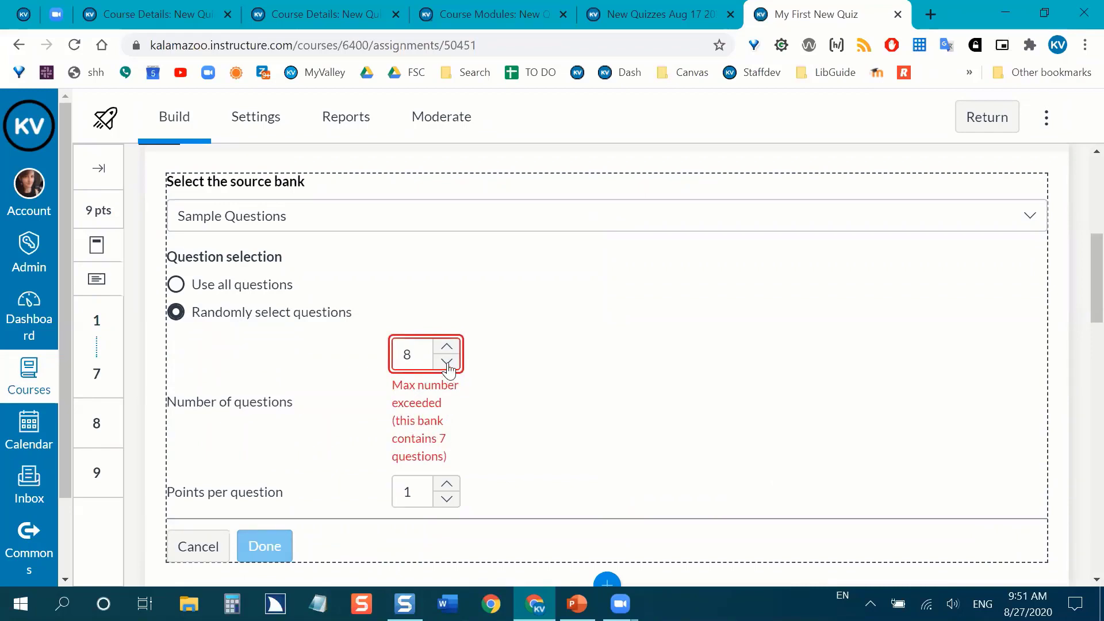
left_click(446, 362)
left_click(446, 361)
left_click(447, 362)
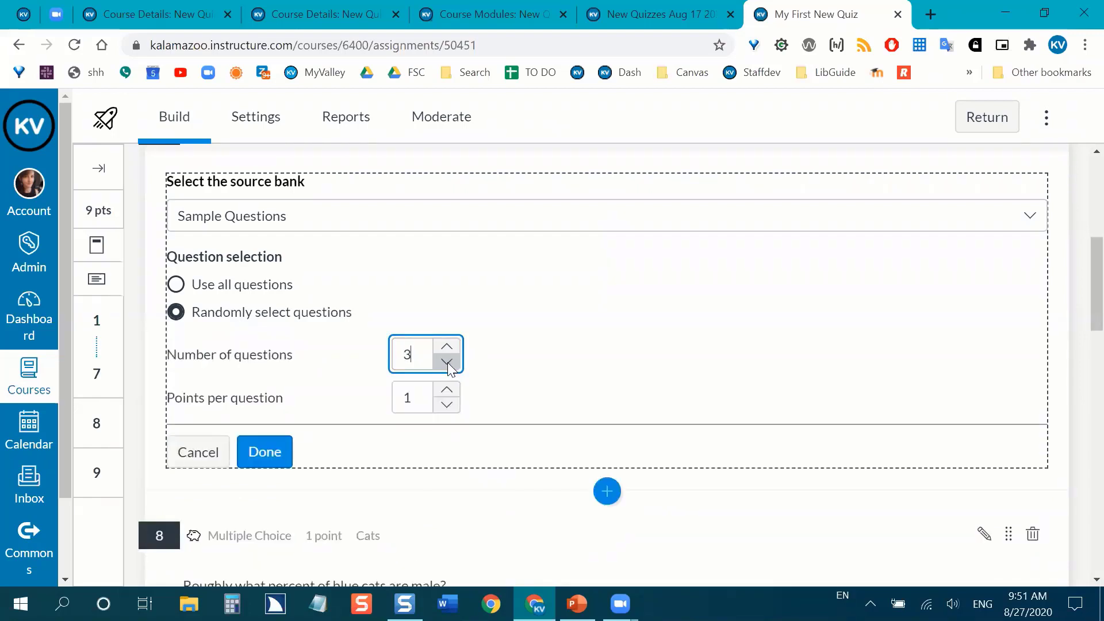
Step: Set the Sample Questions bank block to pull 2 randomly selected questions and save it
left_click(451, 362)
left_click(264, 453)
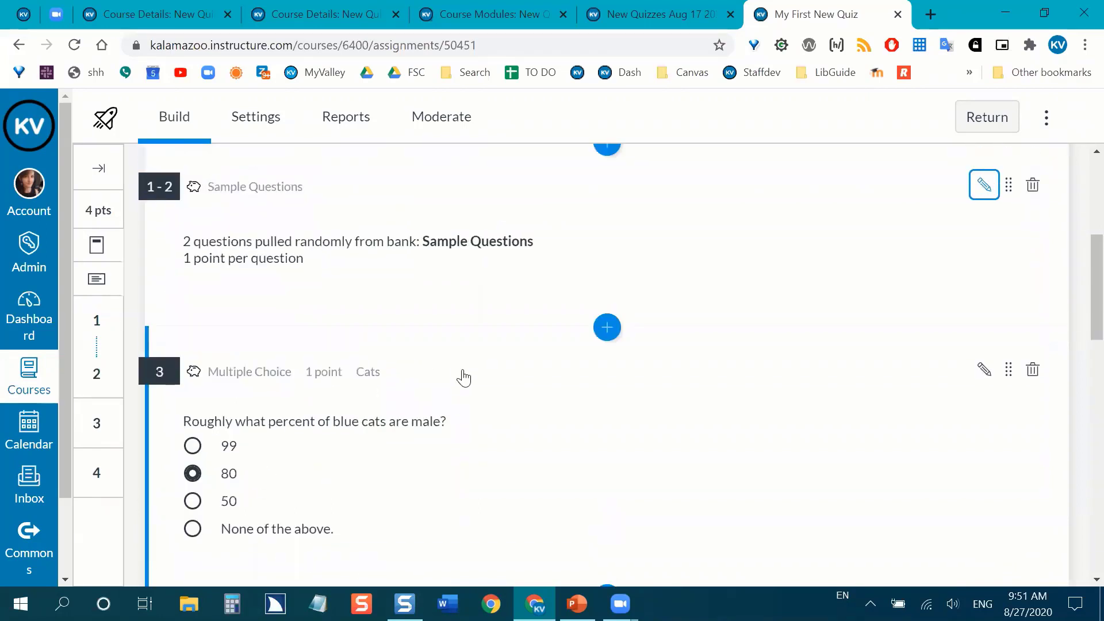
scroll(463, 378, "up", 1)
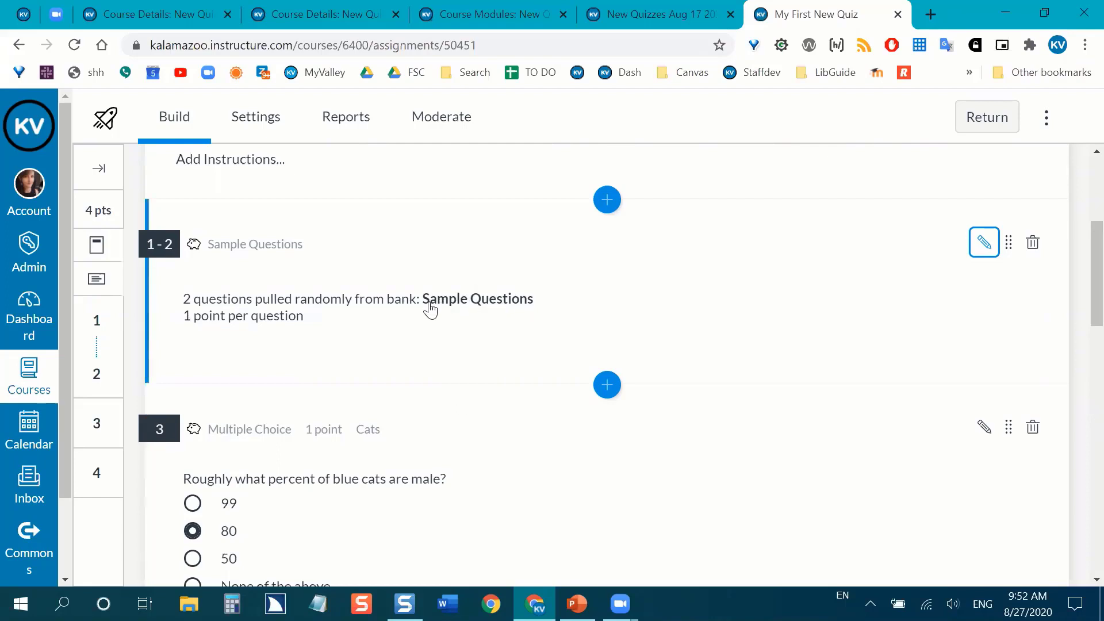
Step: Reopen the random question block and try FSC101 Ch1 Multiple Choice as its source bank
left_click(984, 245)
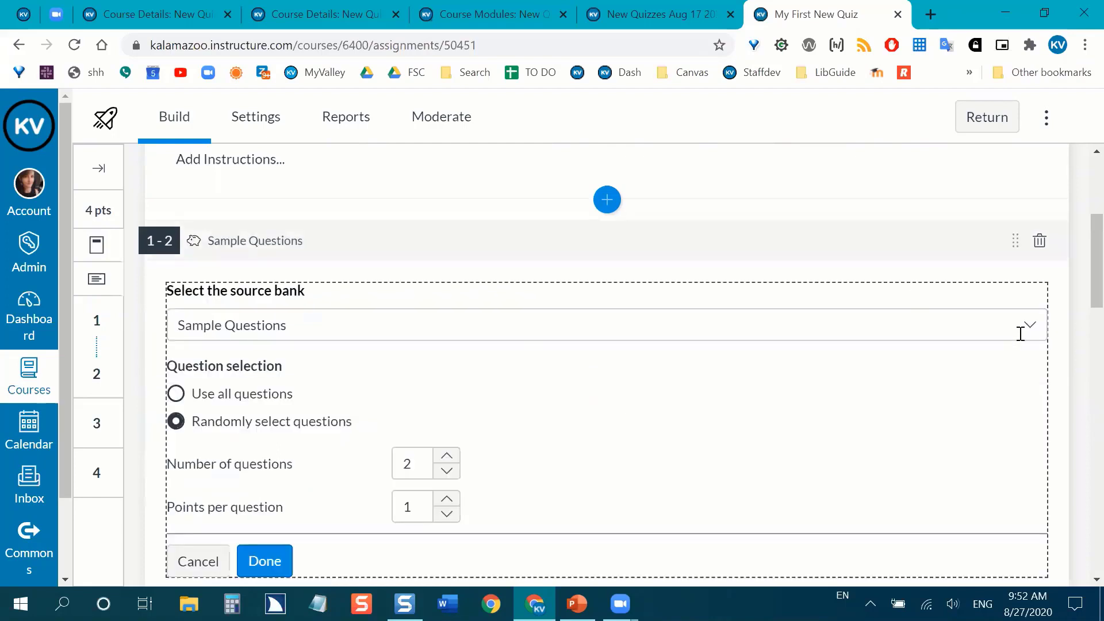
left_click(1004, 326)
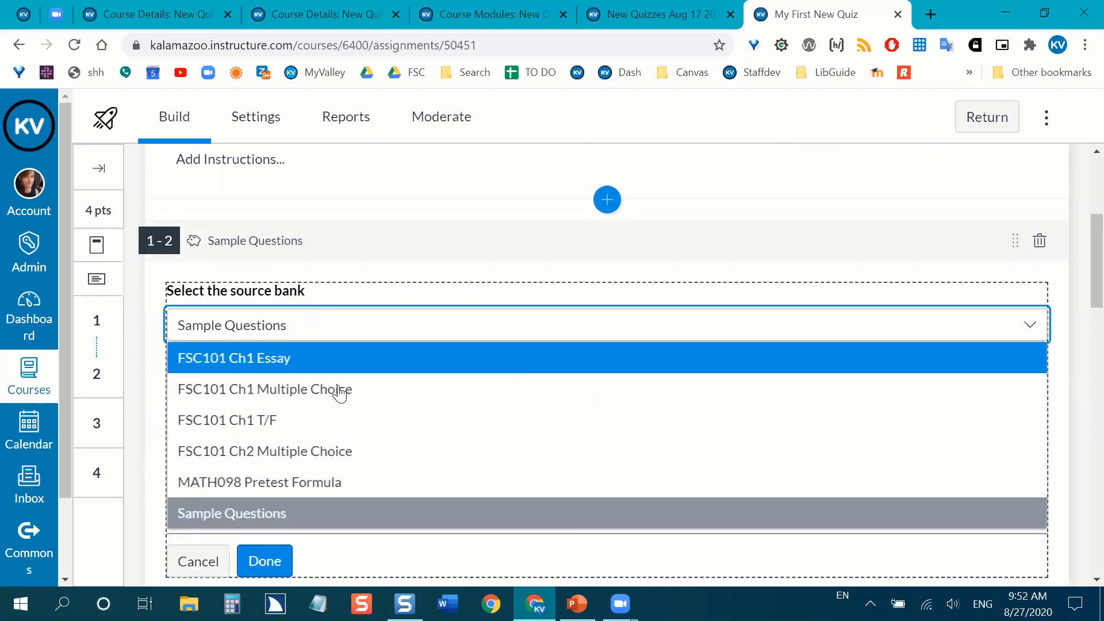
left_click(380, 389)
scroll(770, 447, "down", 2)
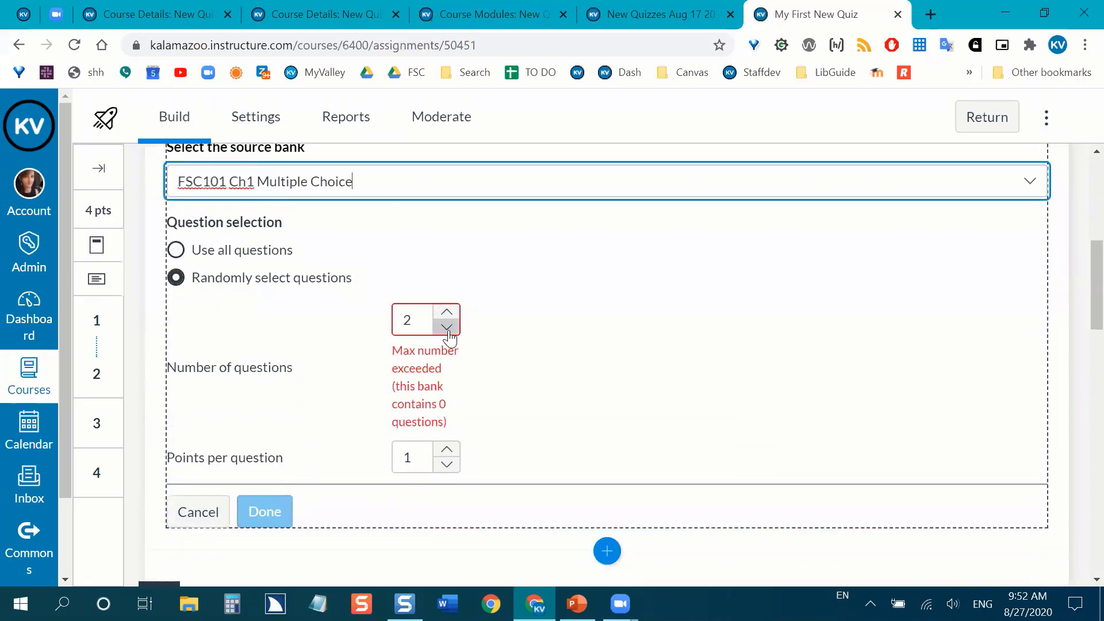
left_click(446, 327)
left_click(447, 311)
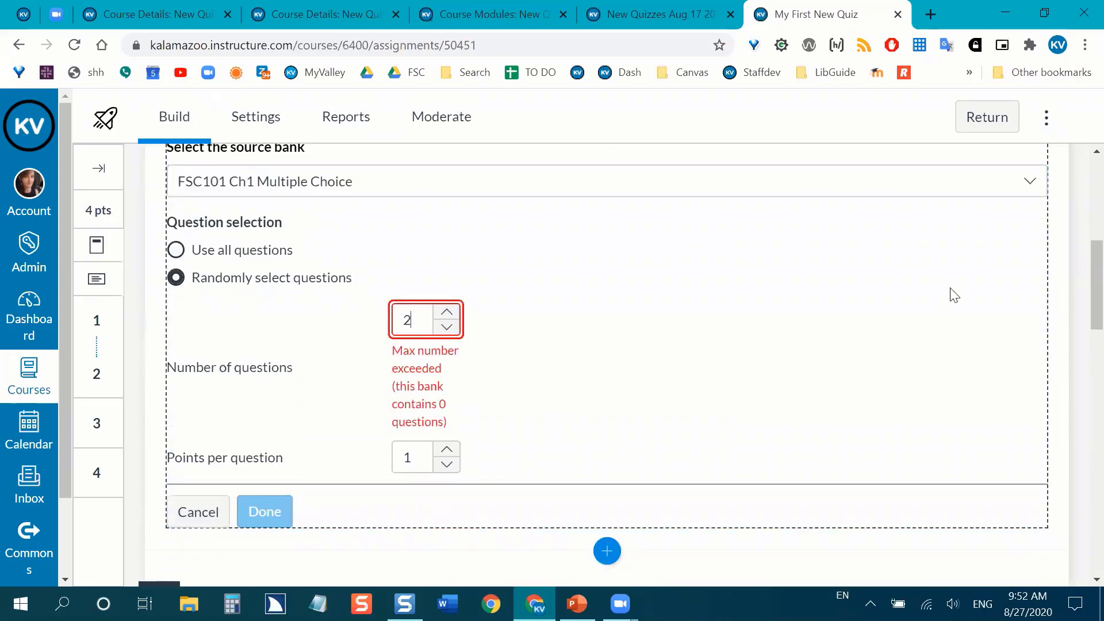
Step: Switch the block's source bank back to Sample Questions and save the block
scroll(955, 295, "up", 1)
left_click(1029, 241)
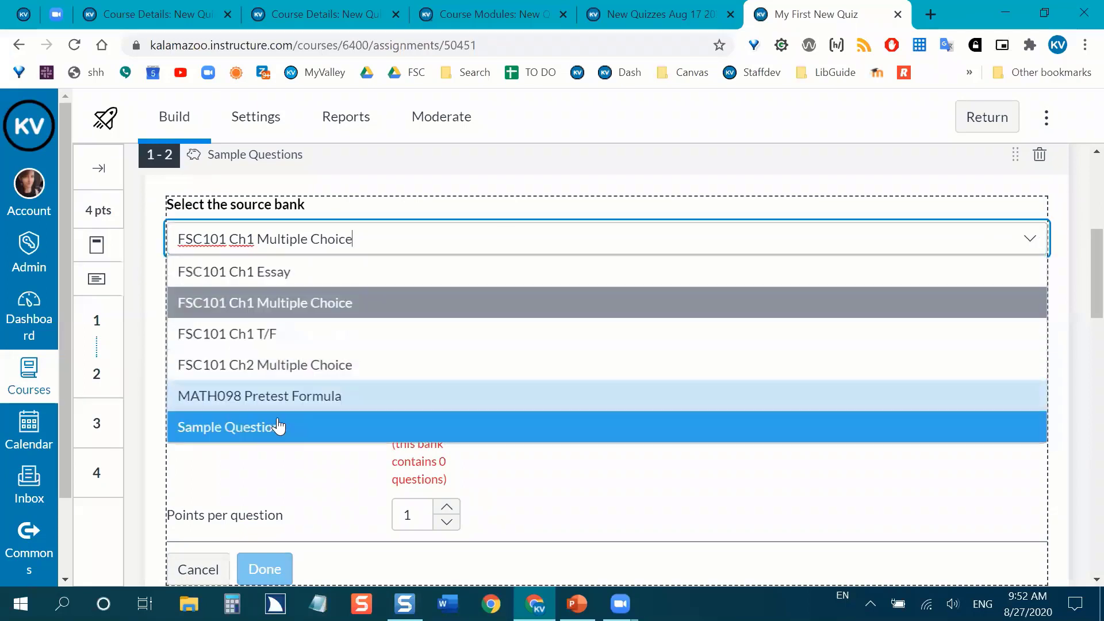
left_click(279, 426)
left_click(242, 443)
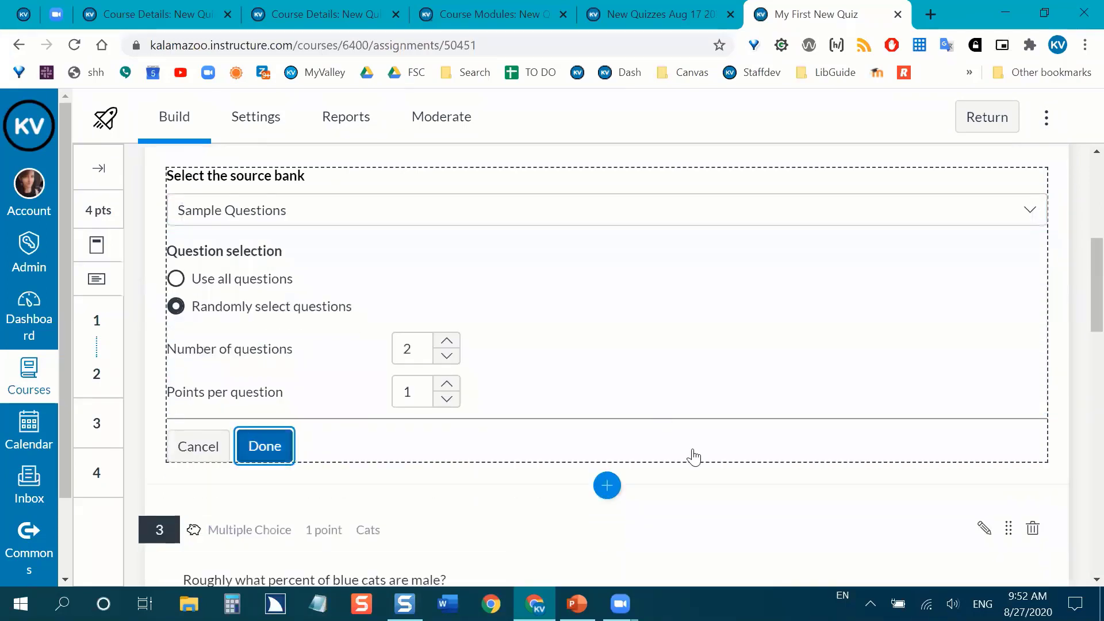
scroll(685, 440, "up", 1)
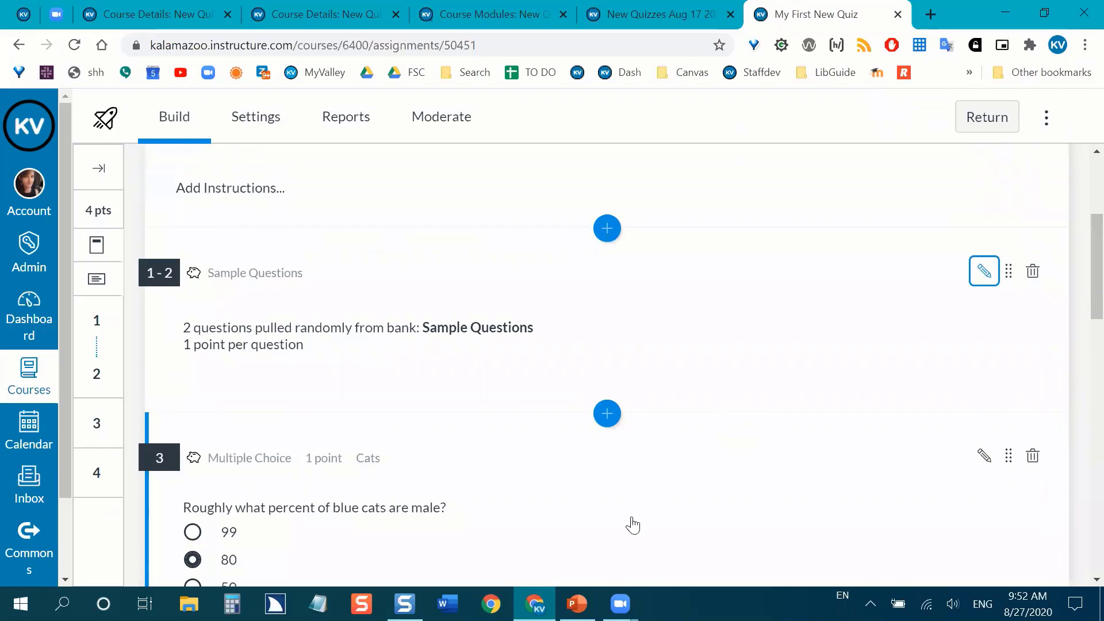
Step: Switch to the PowerPoint slide on pulling questions from an item bank, and return to the quiz in Chrome
left_click(577, 604)
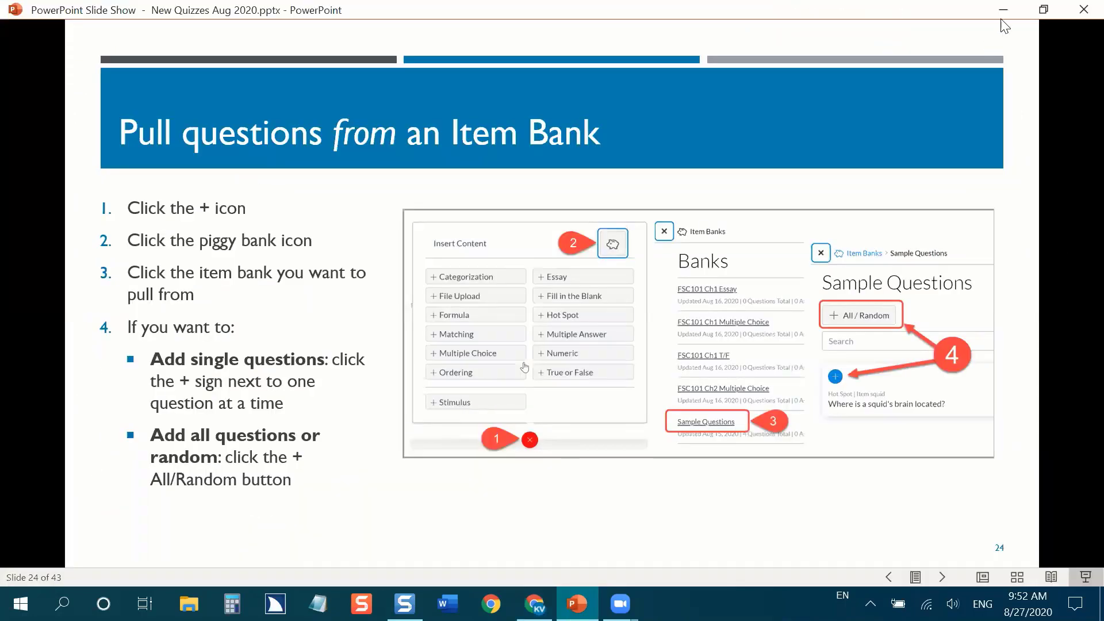
left_click(1003, 10)
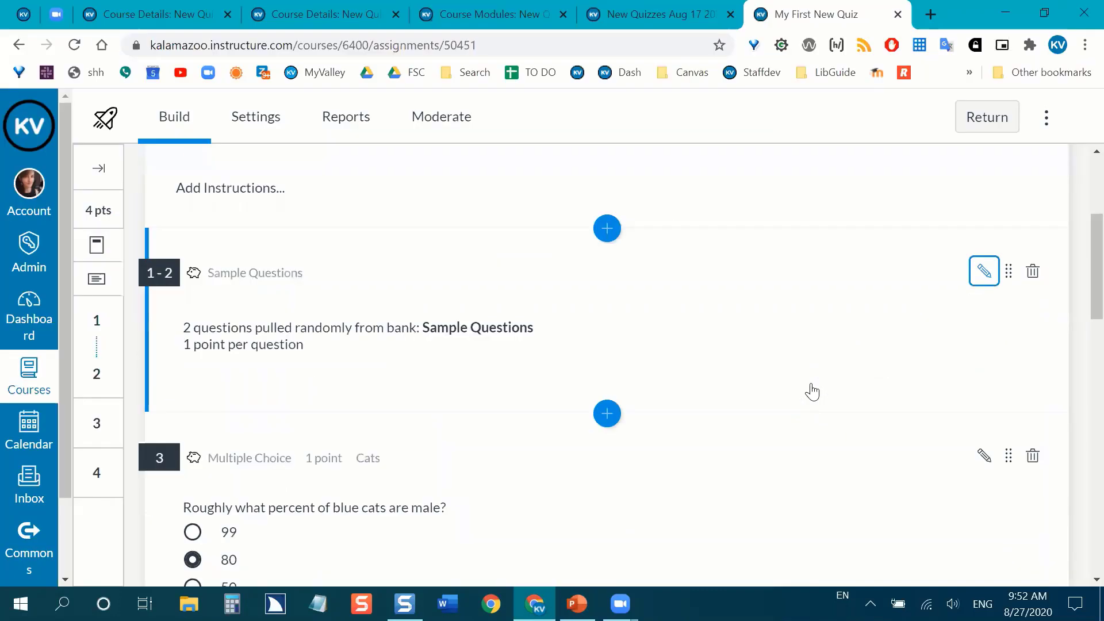
scroll(788, 407, "up", 3)
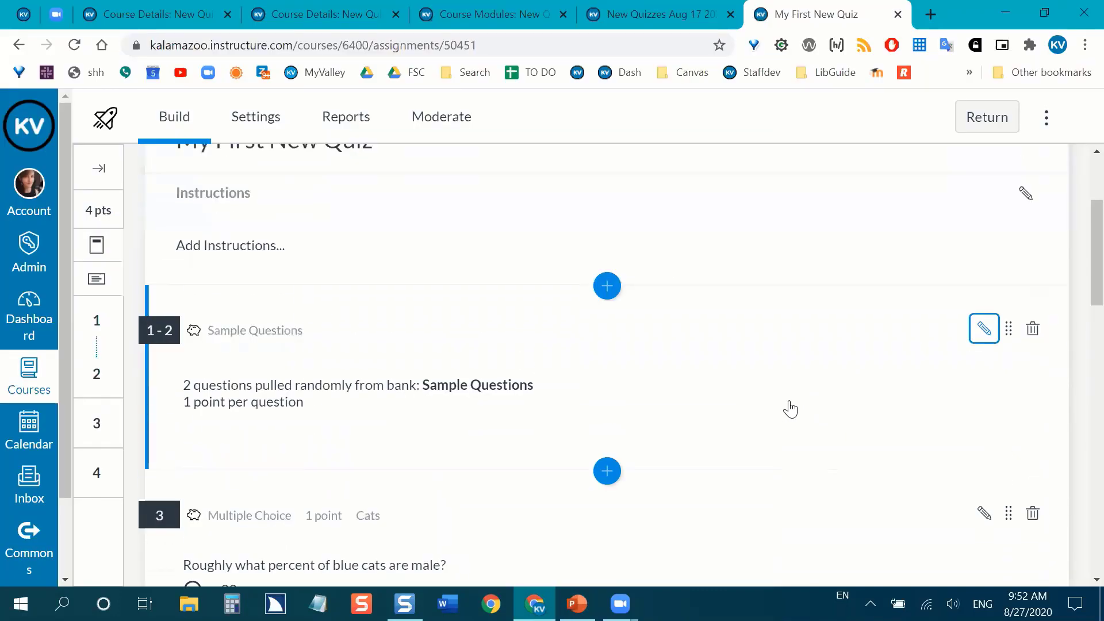
scroll(790, 410, "down", 2)
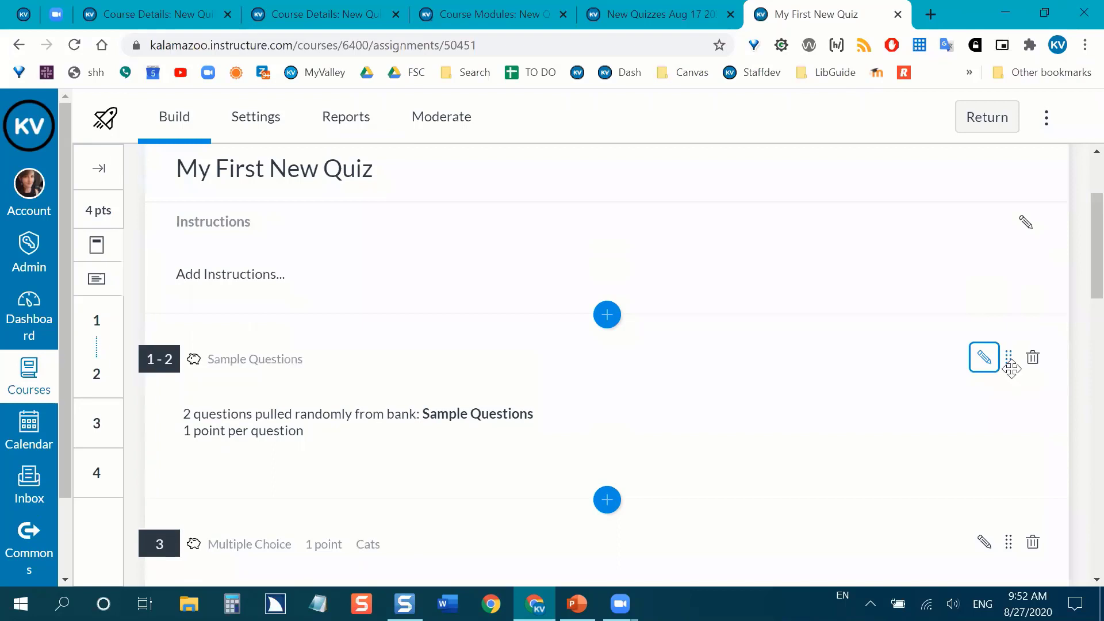
Step: Try to reposition the Sample Questions block within the quiz by its move handle
left_click_drag(1008, 358, 963, 207)
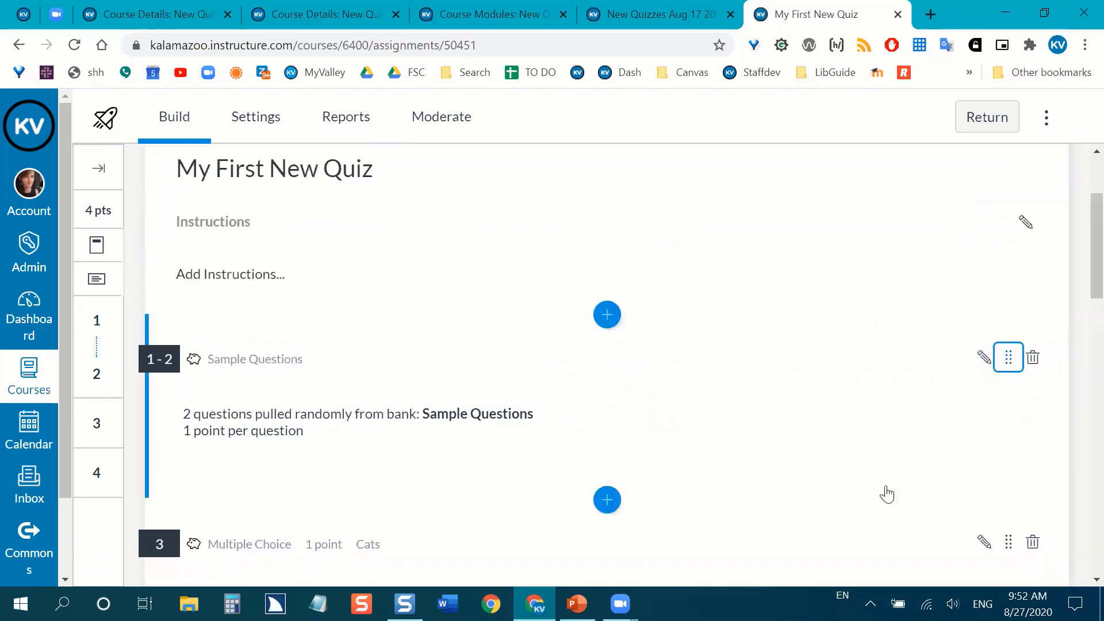
scroll(963, 242, "down", 4)
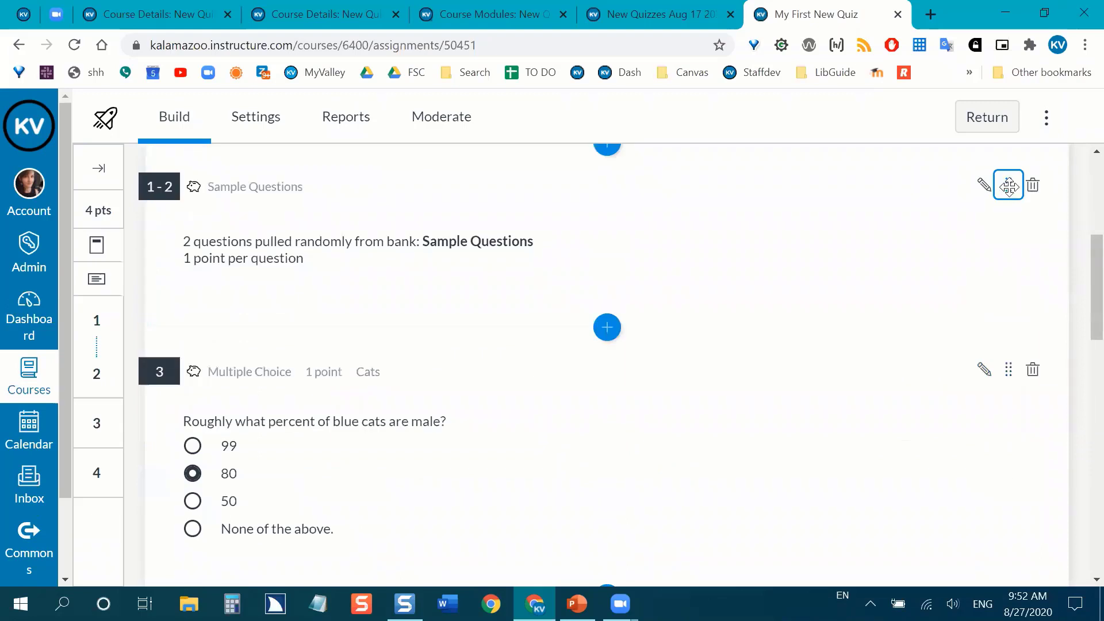
left_click_drag(1013, 228, 1000, 425)
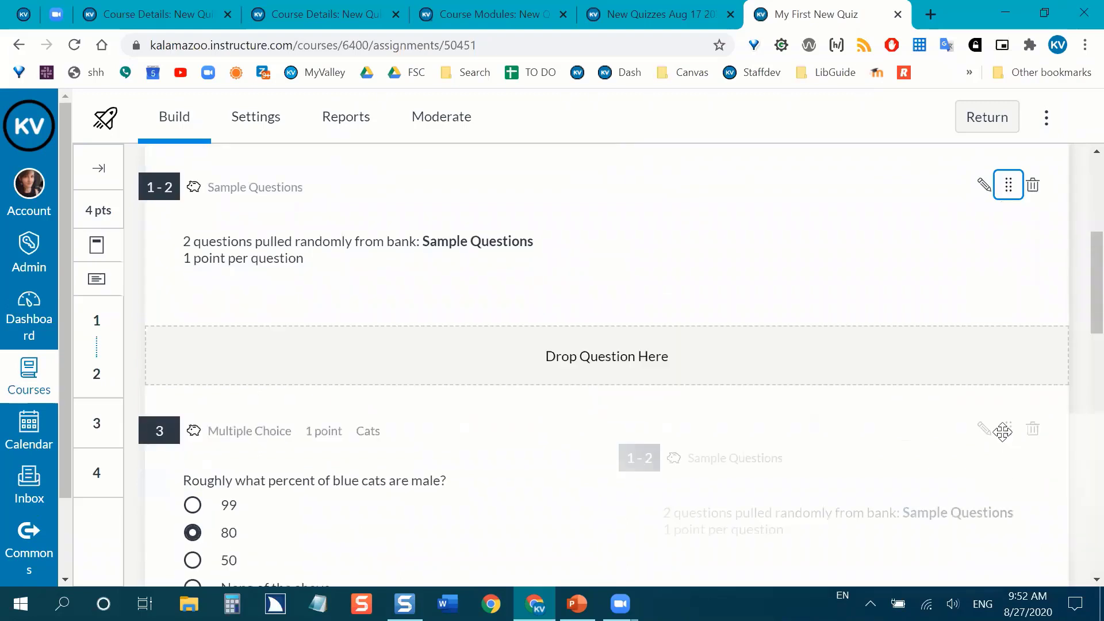
scroll(920, 439, "up", 2)
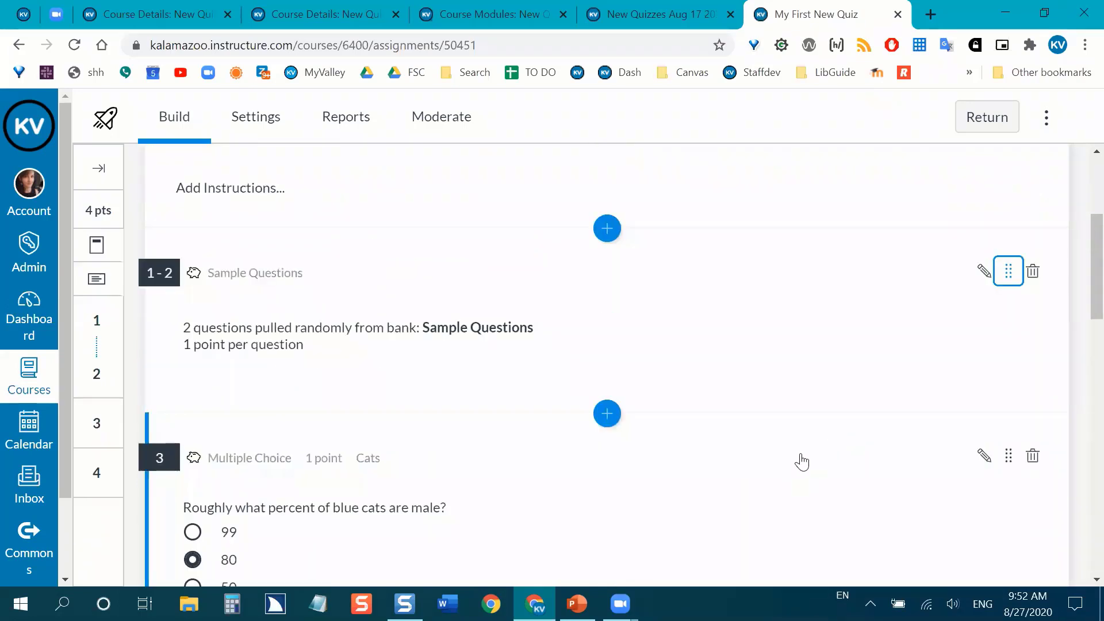
Step: Move the Sample Questions block down below the Cats question and on to the end of the quiz
left_click(1012, 274)
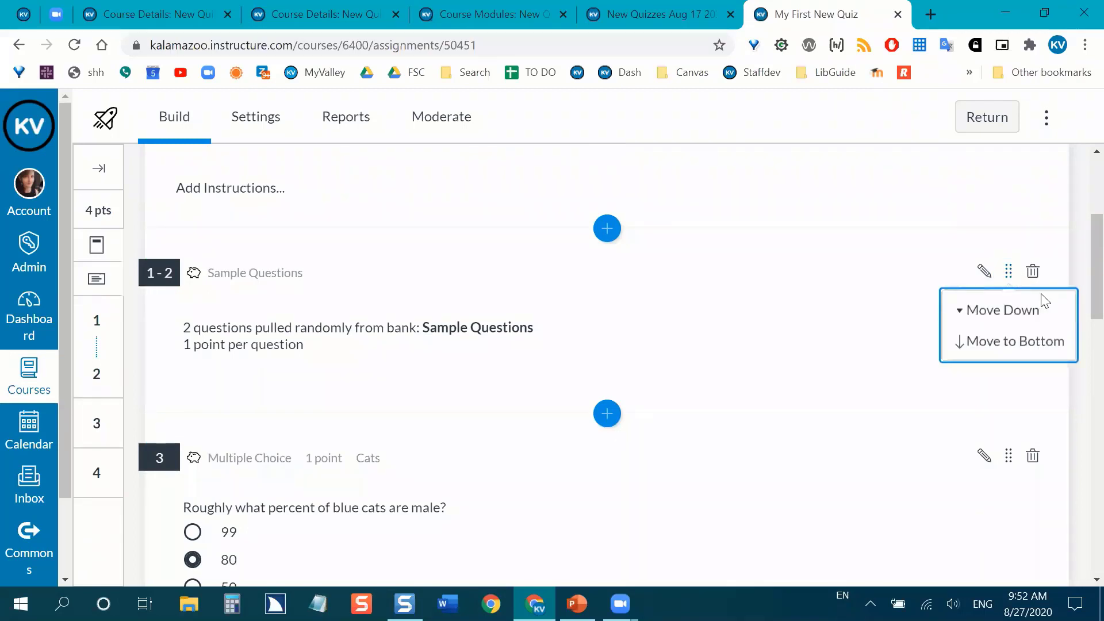
left_click(1045, 318)
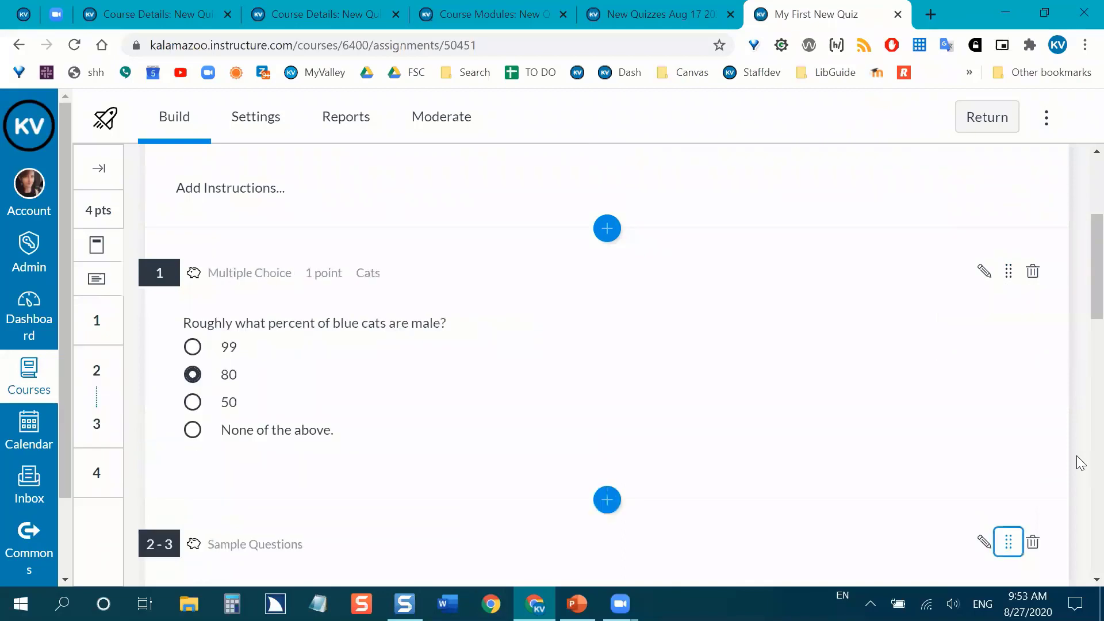
left_click(1009, 224)
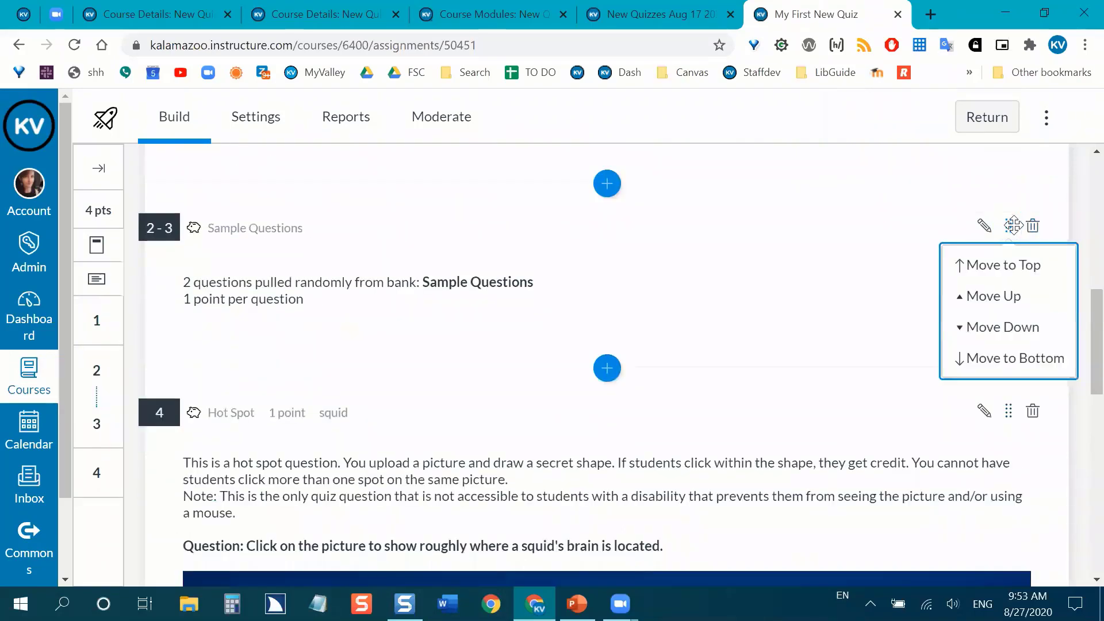
left_click(1026, 369)
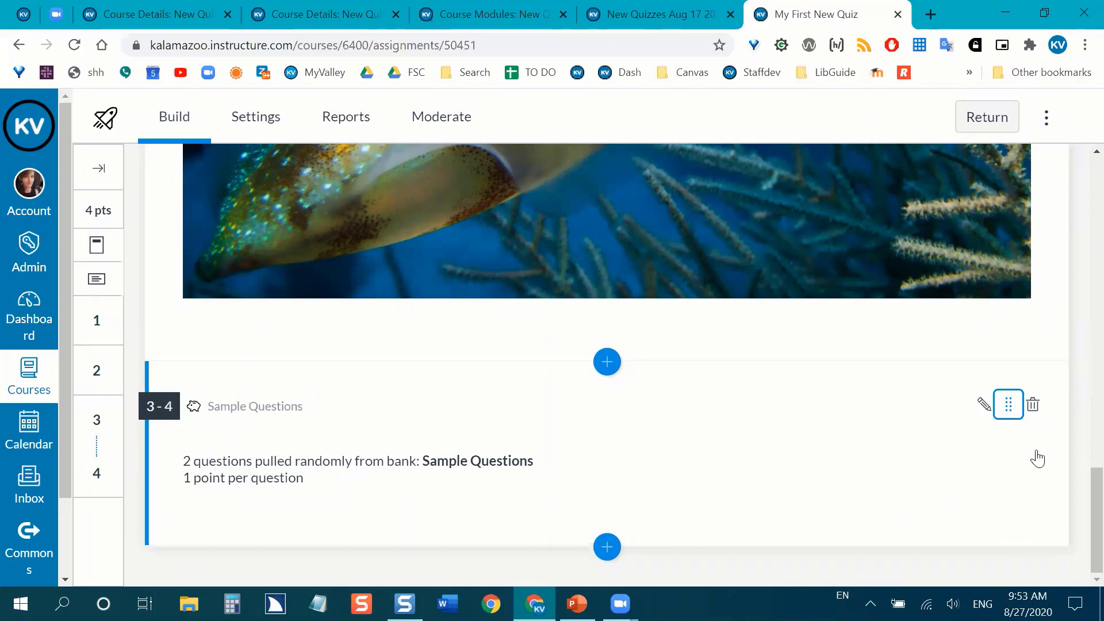
Step: Move the Sample Questions block from the end of the quiz to the top
left_click(1010, 407)
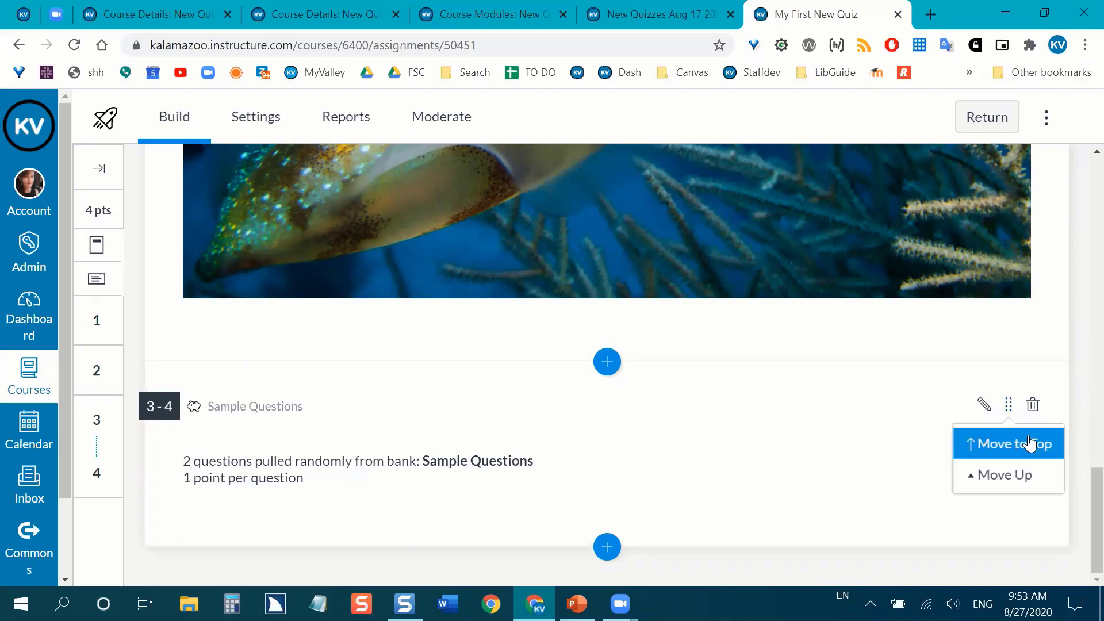
left_click(1000, 448)
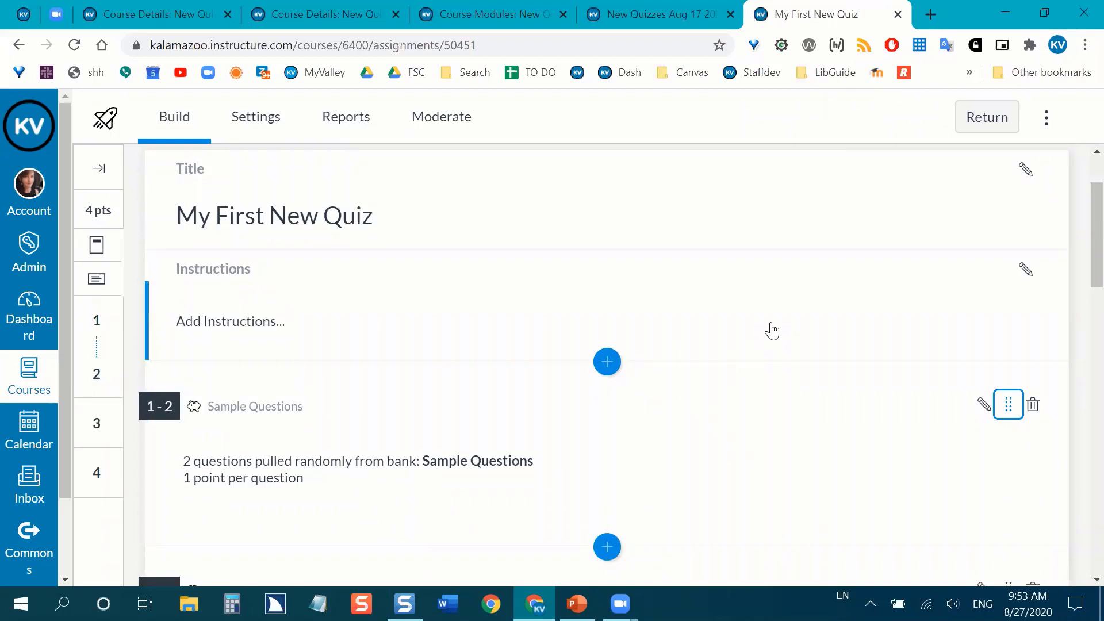
scroll(771, 331, "down", 1)
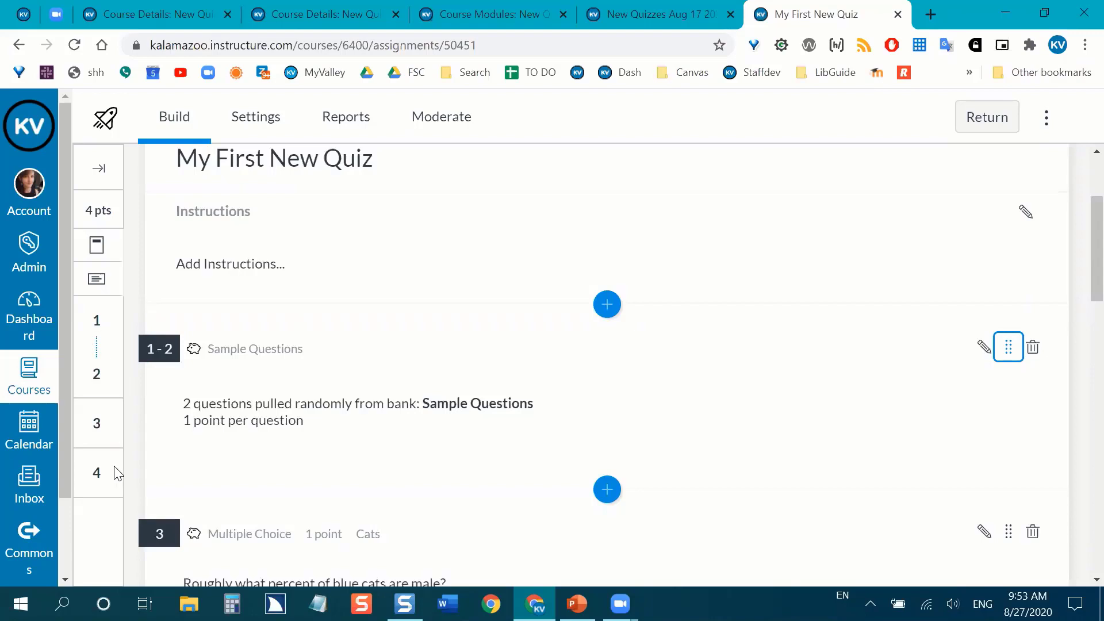
Step: Expand the Question Navigator, reorder the Hot Spot question to first place in the quiz, and collapse the navigator
left_click(102, 168)
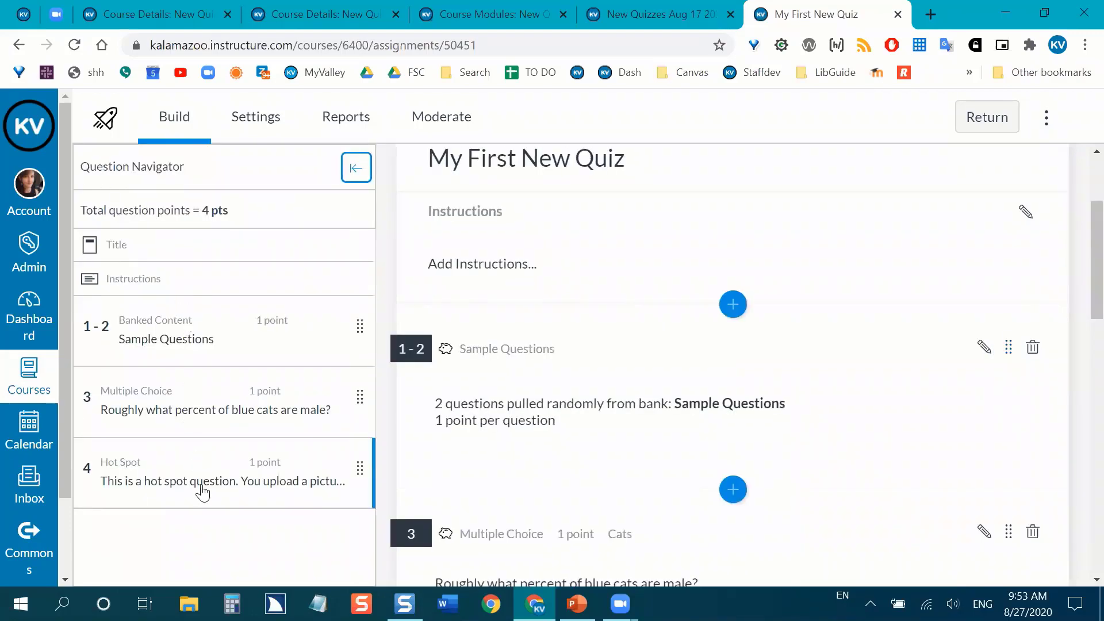
left_click_drag(360, 468, 308, 292)
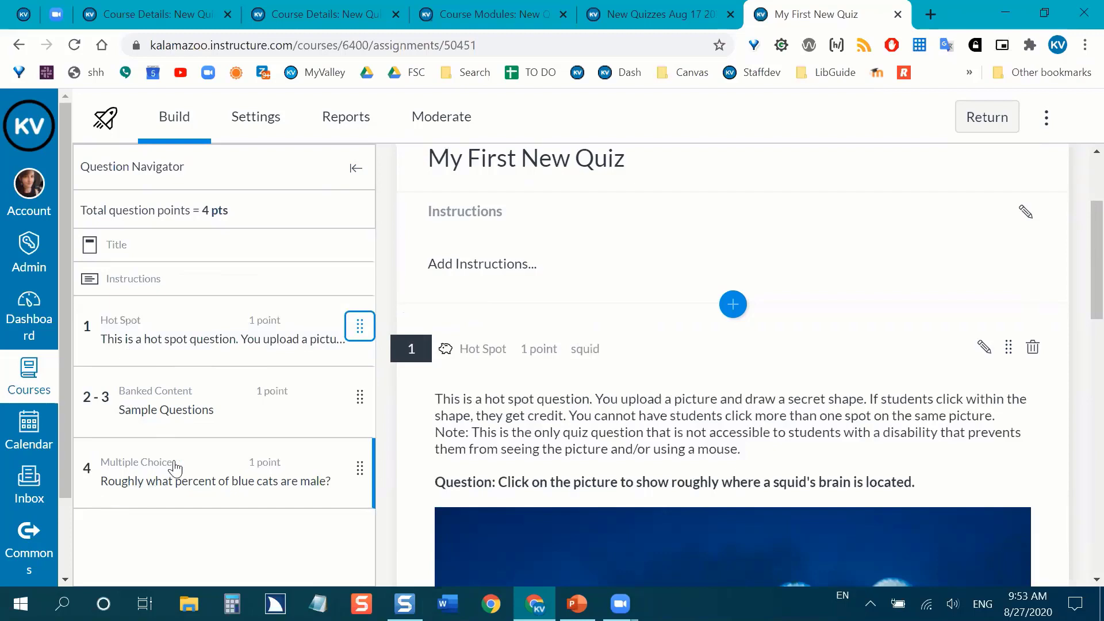
left_click(355, 170)
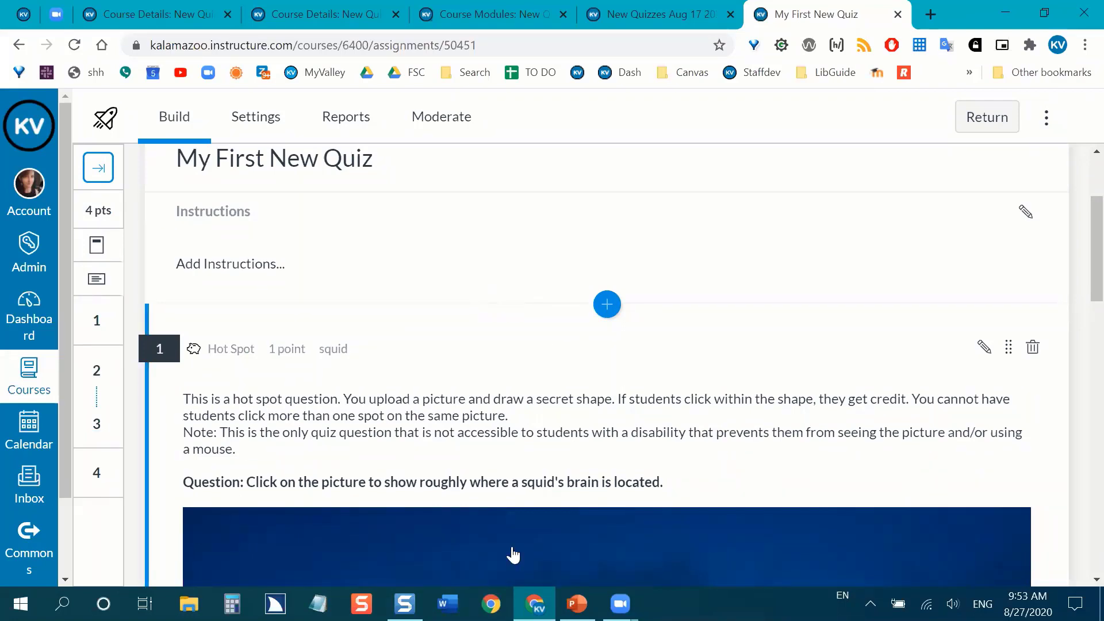
Step: Switch to the PowerPoint slide show and go to the Settings and Moderate slide about using the Moderate page
key("alt+Tab")
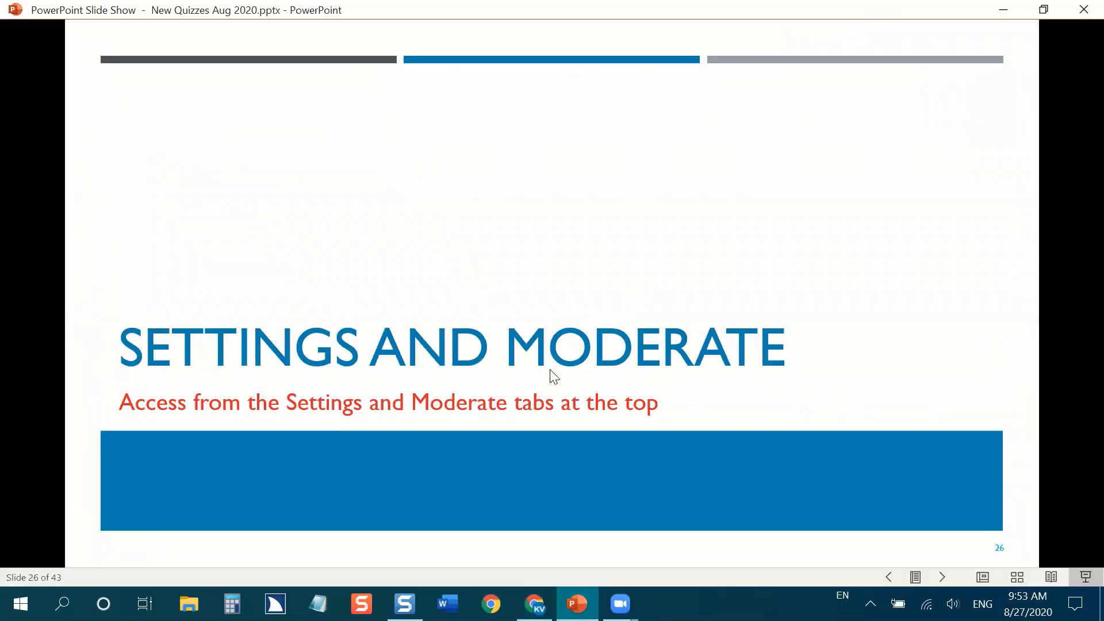
key("Right")
key("Left")
key("Right")
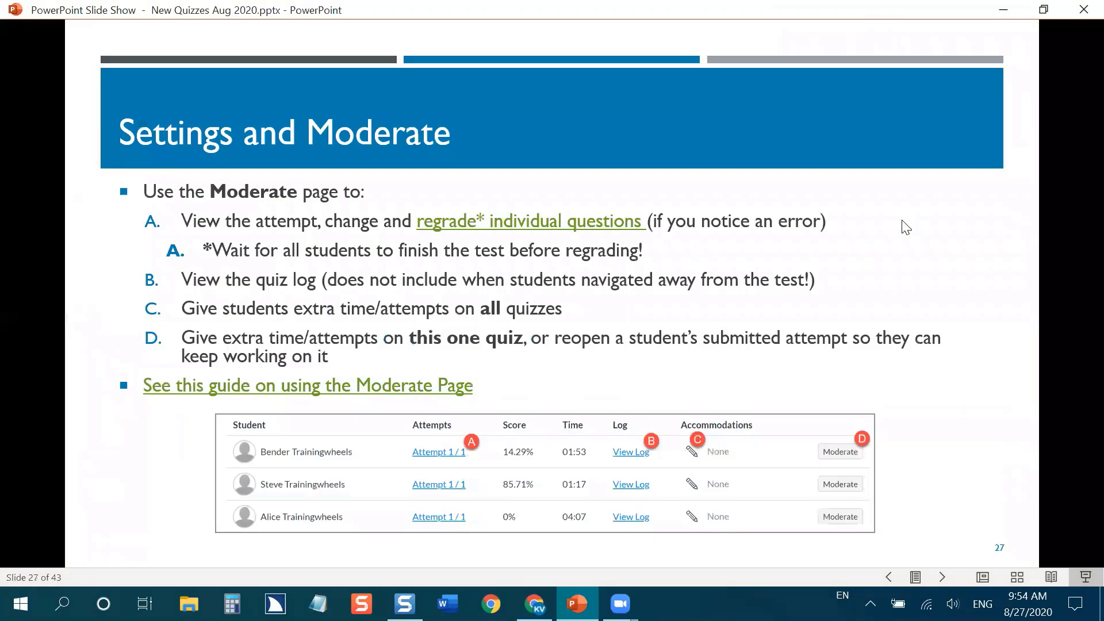
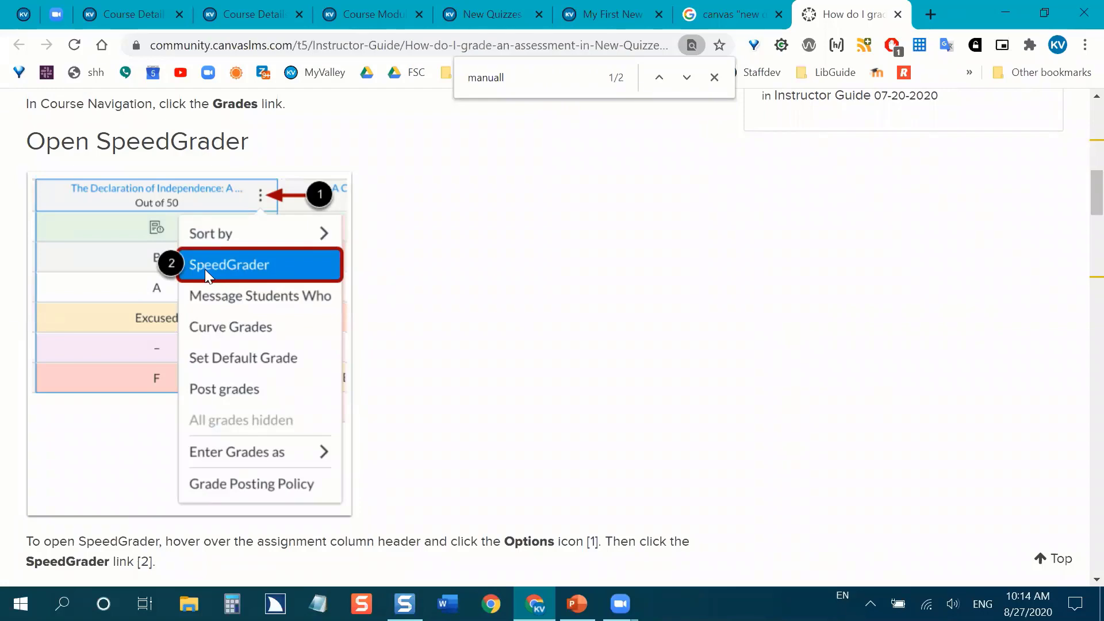
Step: Examine the Canvas guide's sections on grading in SpeedGrader, questions that need review, and viewing results
scroll(541, 345, "down", 5)
scroll(527, 336, "down", 4)
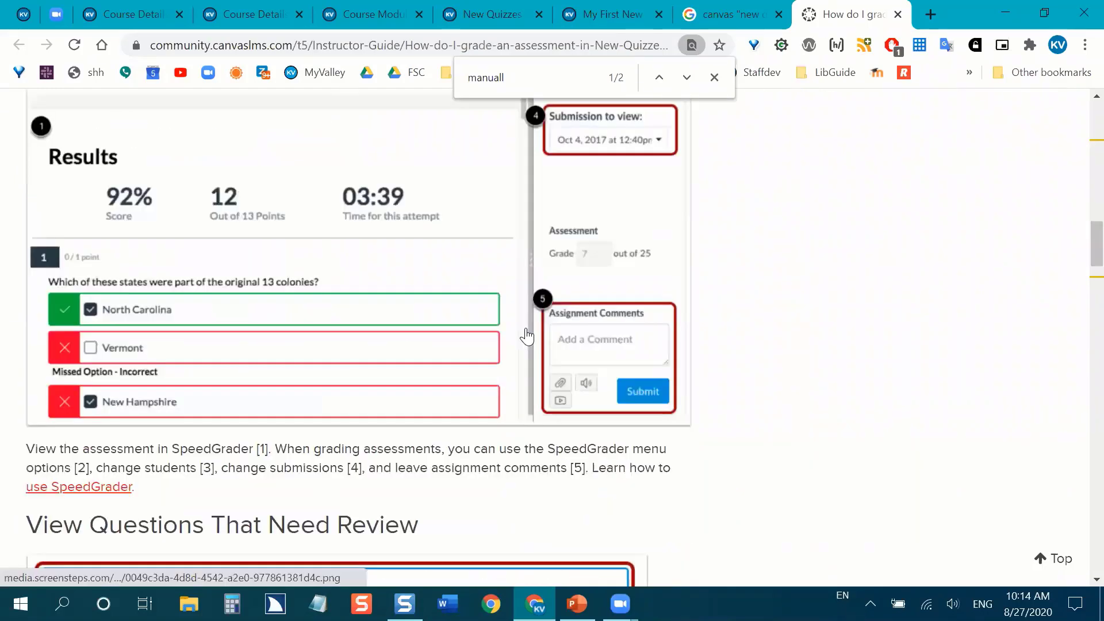
scroll(362, 431, "up", 1)
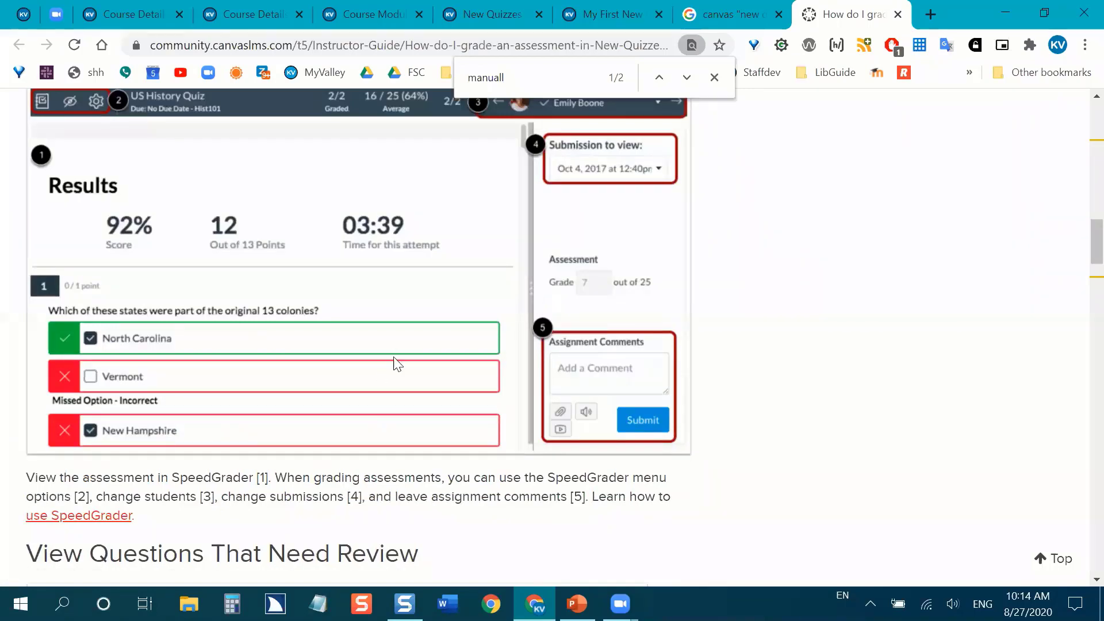
scroll(575, 354, "down", 6)
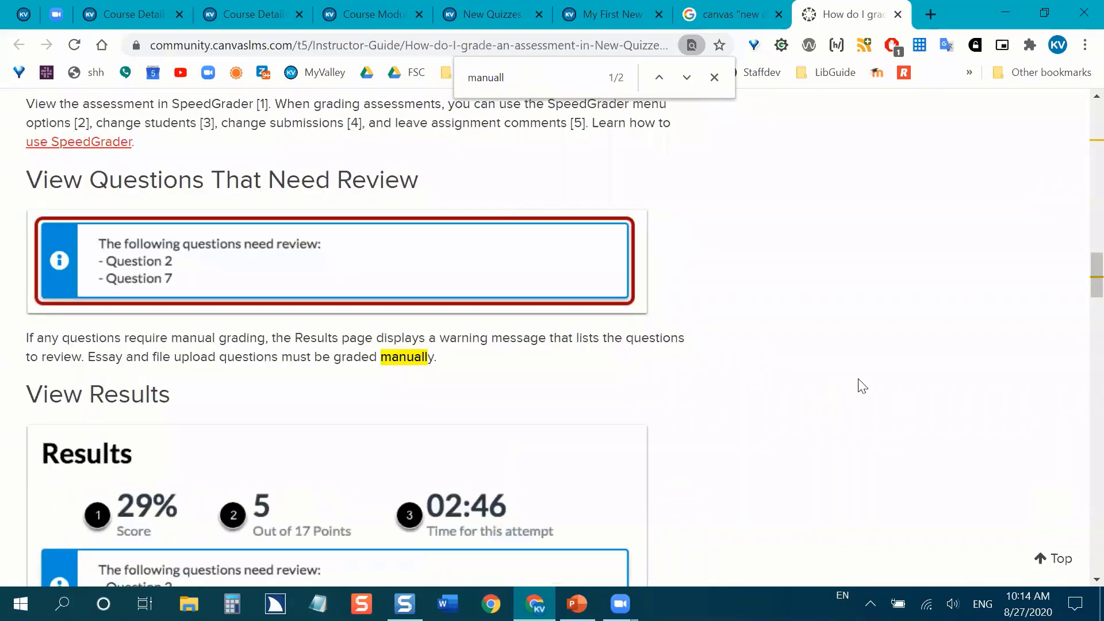
scroll(862, 356, "down", 3)
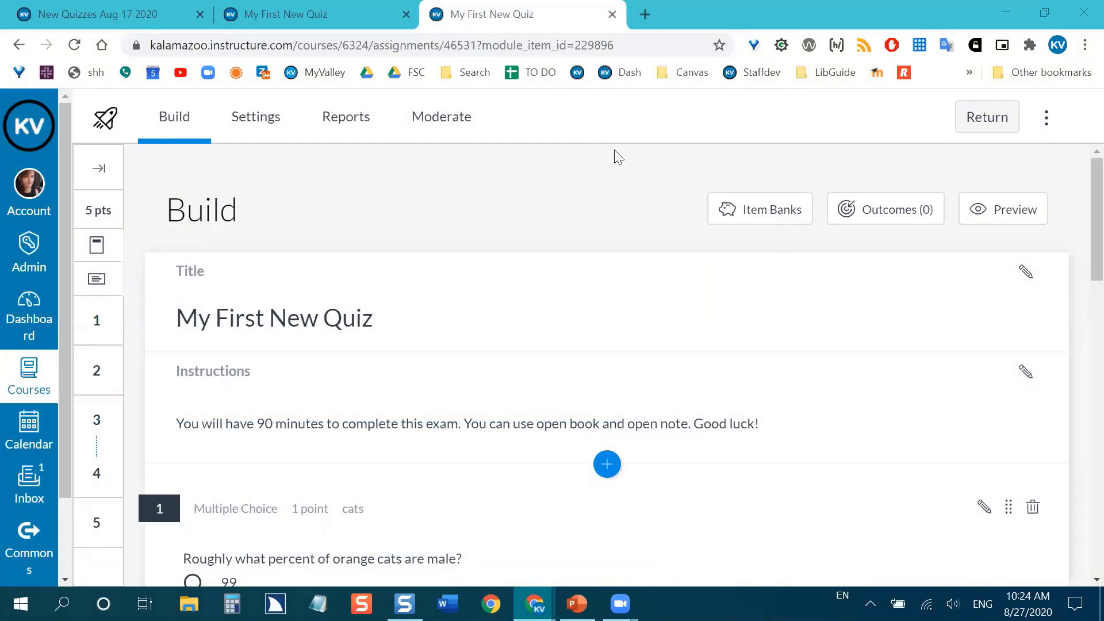
Step: Show the already open My First New Quiz page containing the syllabus Fill in the Blank question
left_click(388, 14)
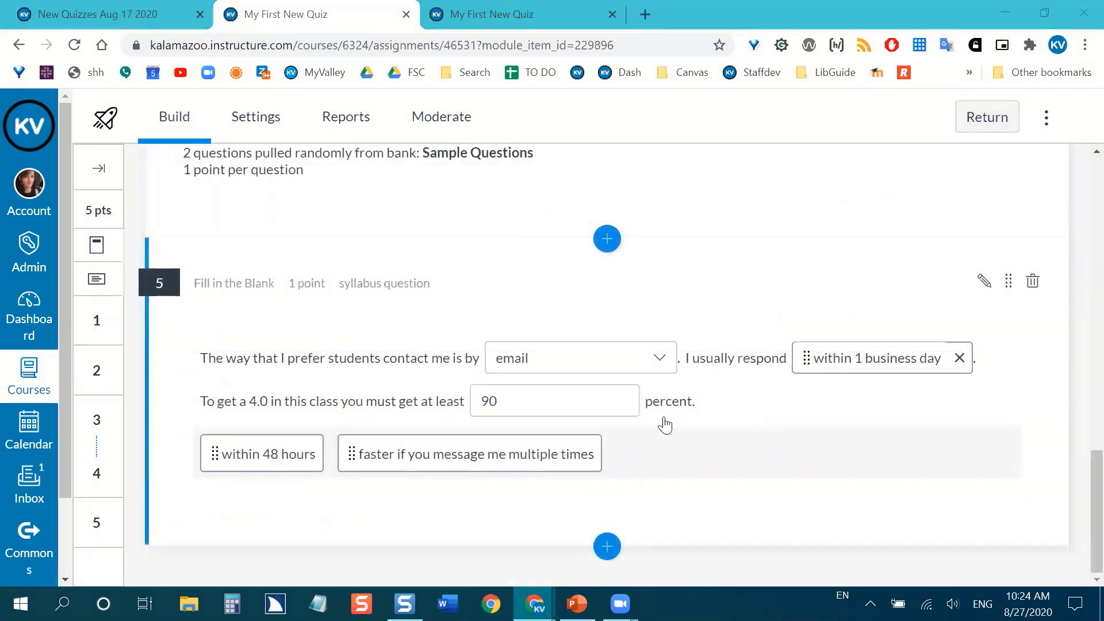
Step: Insert a new Formula question before the syllabus Fill in the Blank question and examine the instructions on defining variables with backticks
left_click(610, 244)
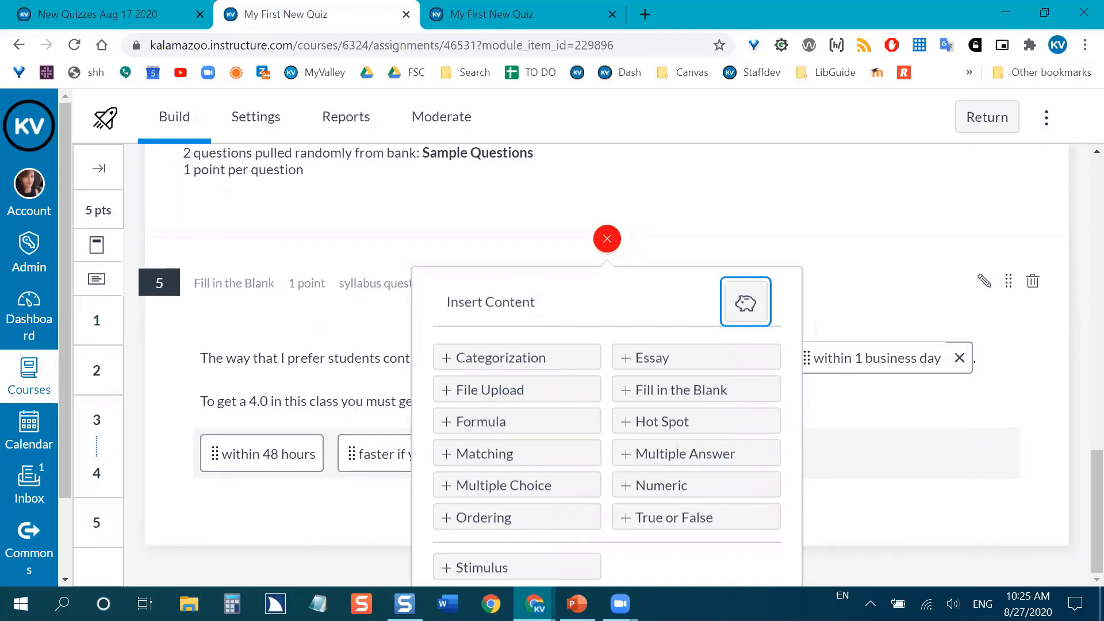
left_click(472, 429)
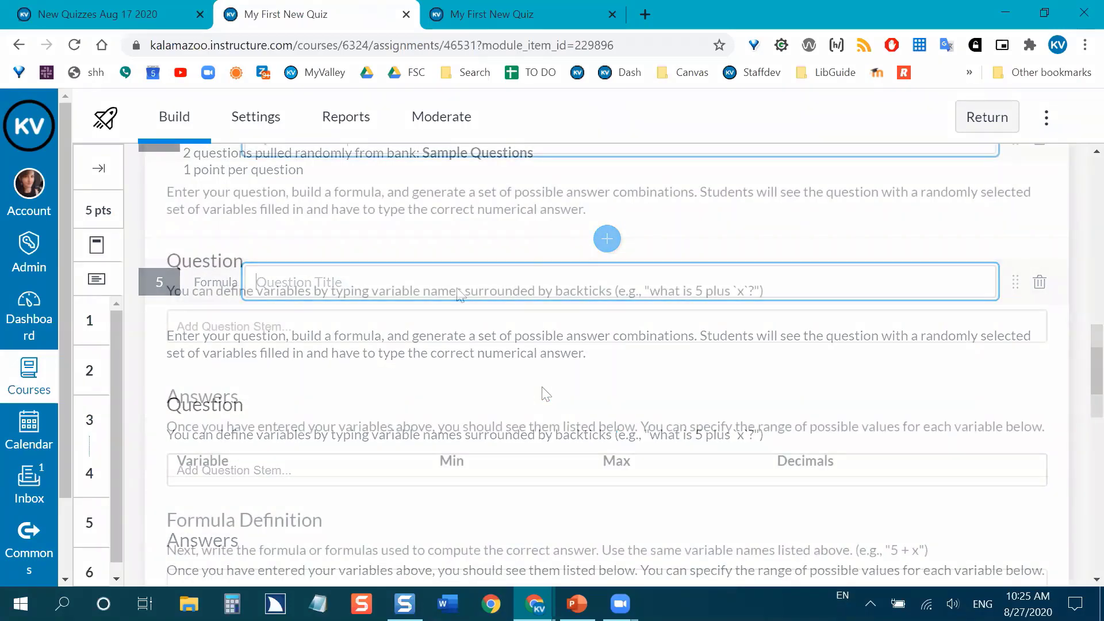
scroll(457, 288, "down", 2)
scroll(273, 268, "down", 1)
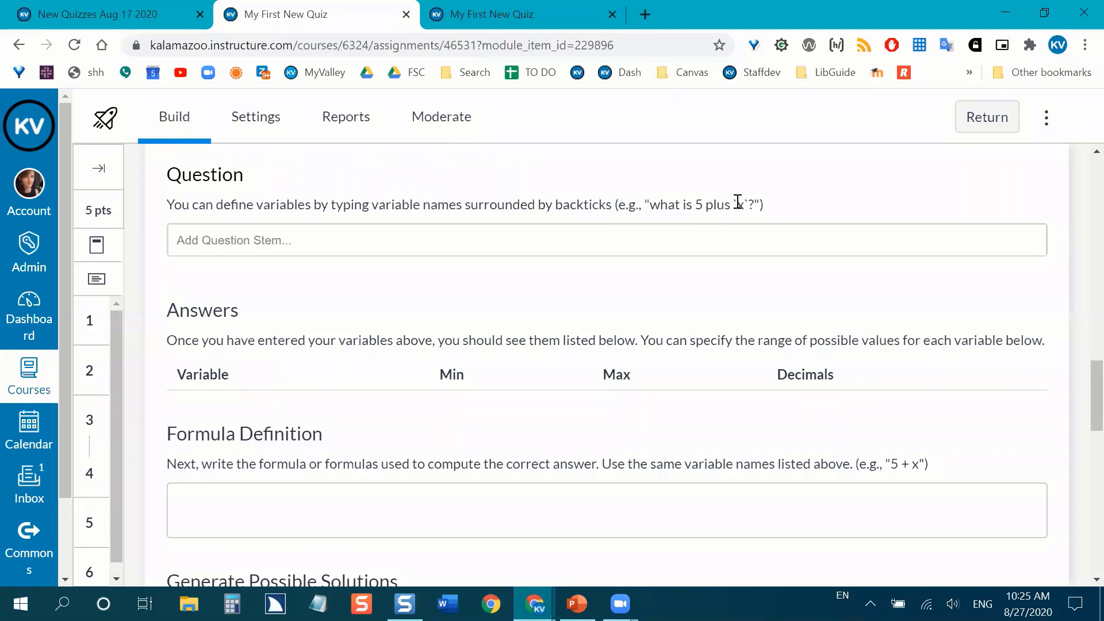
left_click_drag(738, 202, 731, 204)
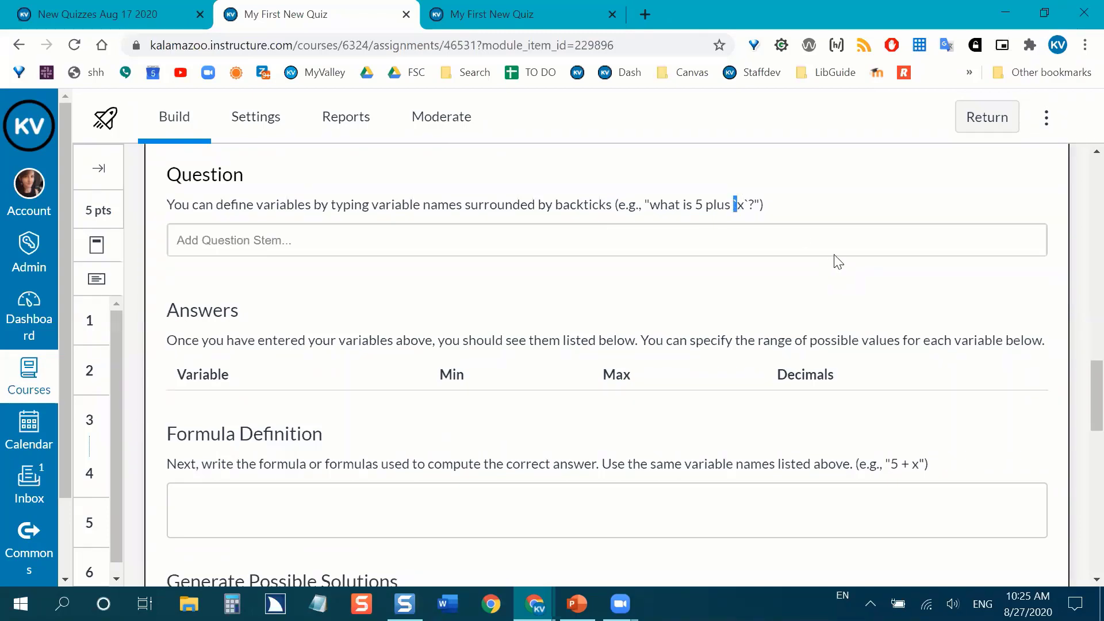
left_click(767, 206)
Step: Write the question stem "What is `x` + `y`?" with x and y each enclosed in backticks as variables
left_click(179, 241)
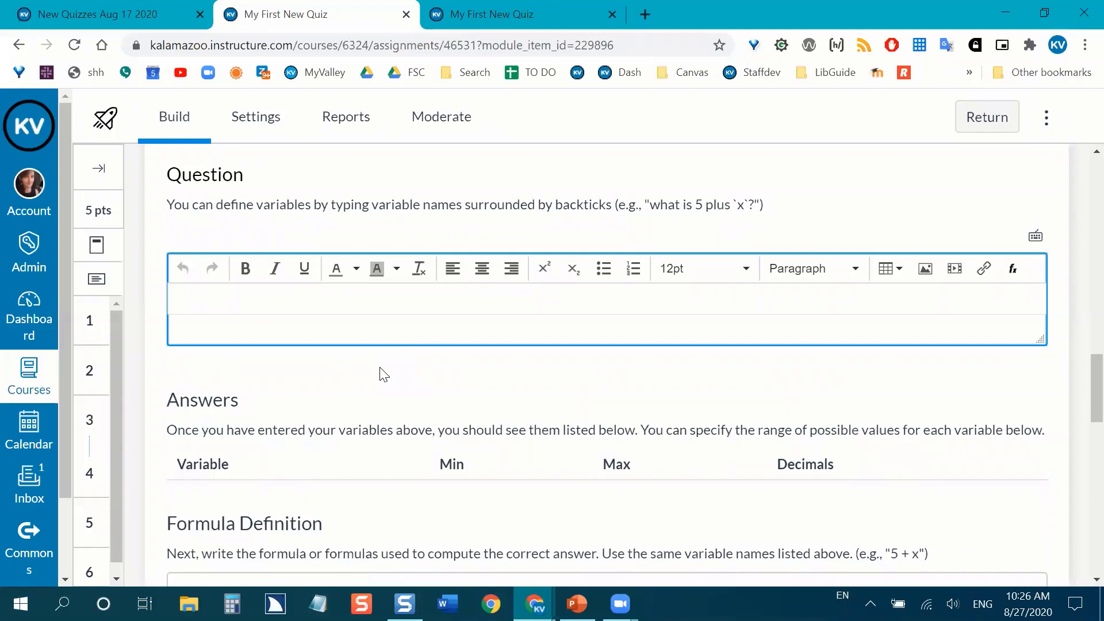
type("What is x + y?")
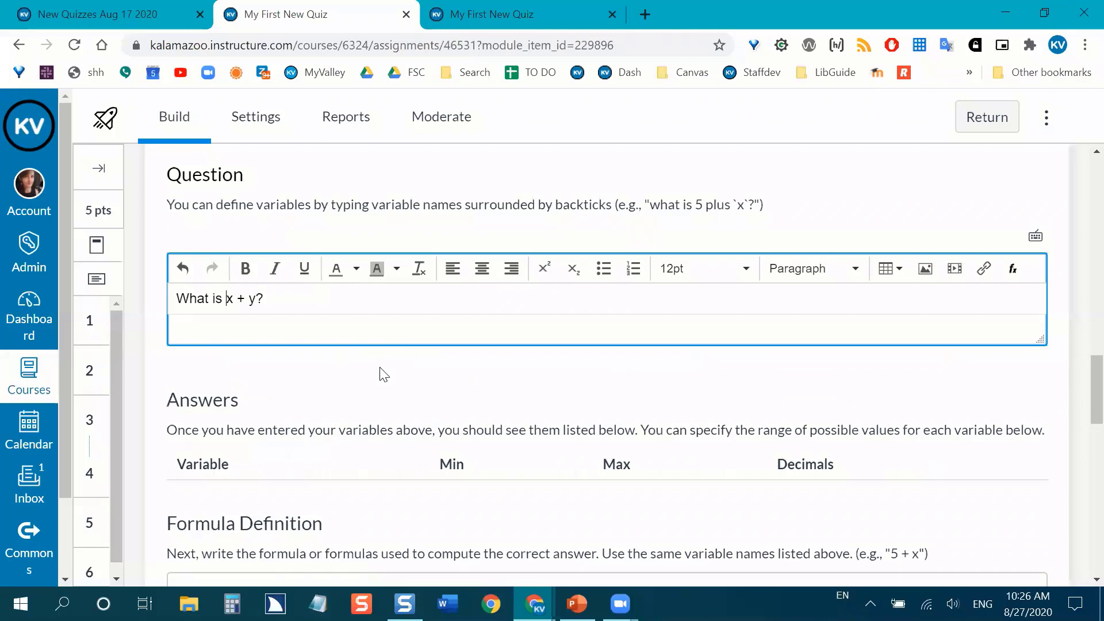
type("`x")
type("`")
key("Right")
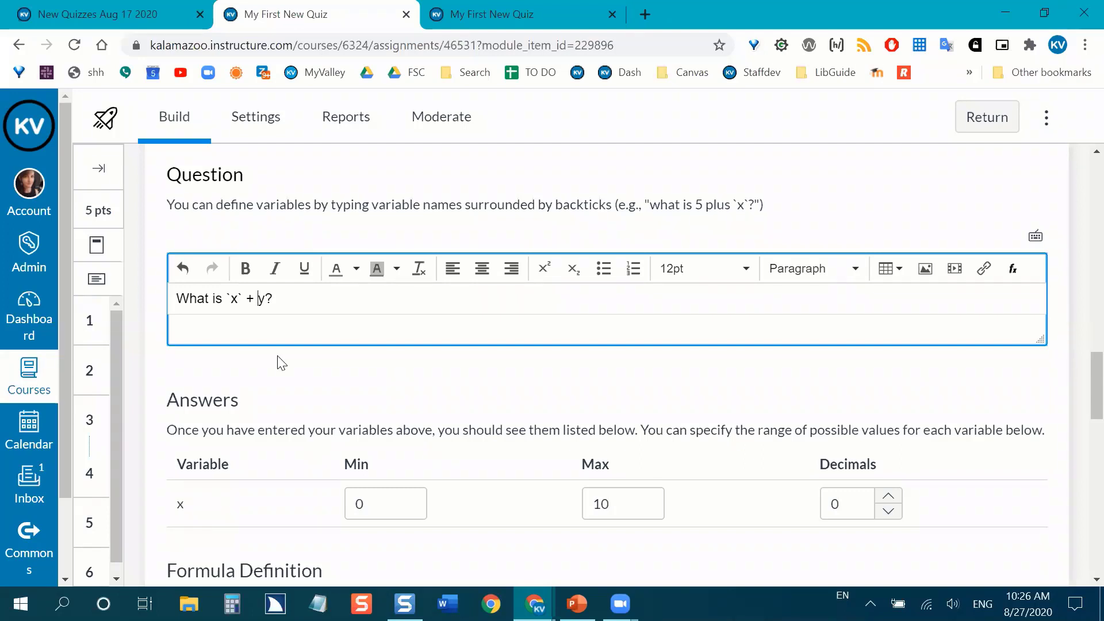
type("`")
key("Right")
type("`")
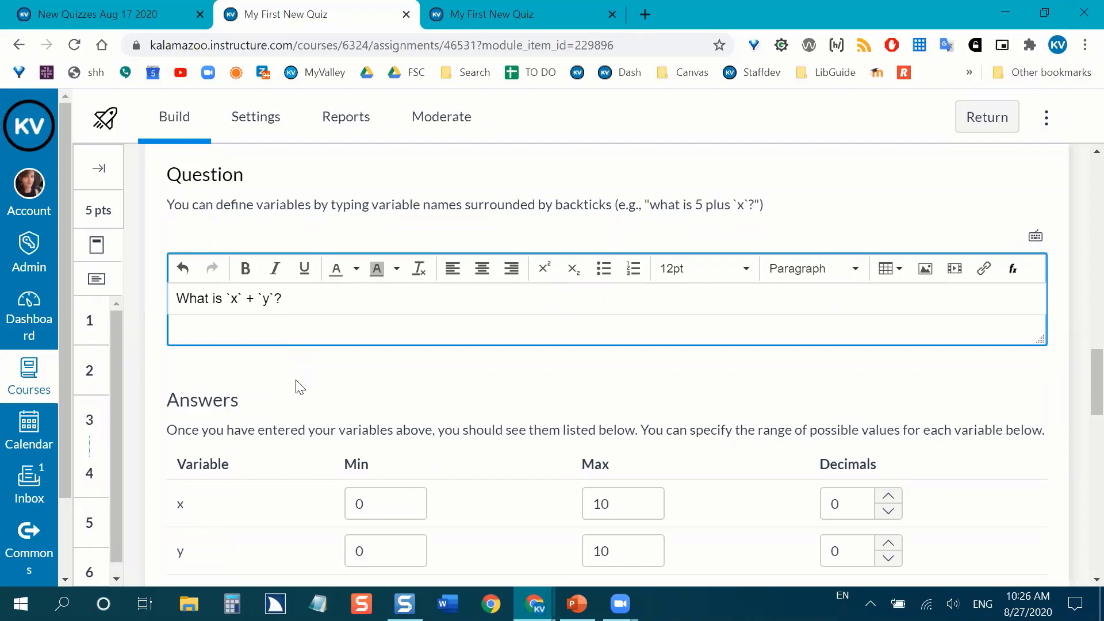
Step: Set the range of possible values for variable x to a minimum of 2000 and a maximum of 6000
scroll(299, 370, "down", 1)
left_click_drag(240, 241, 230, 241)
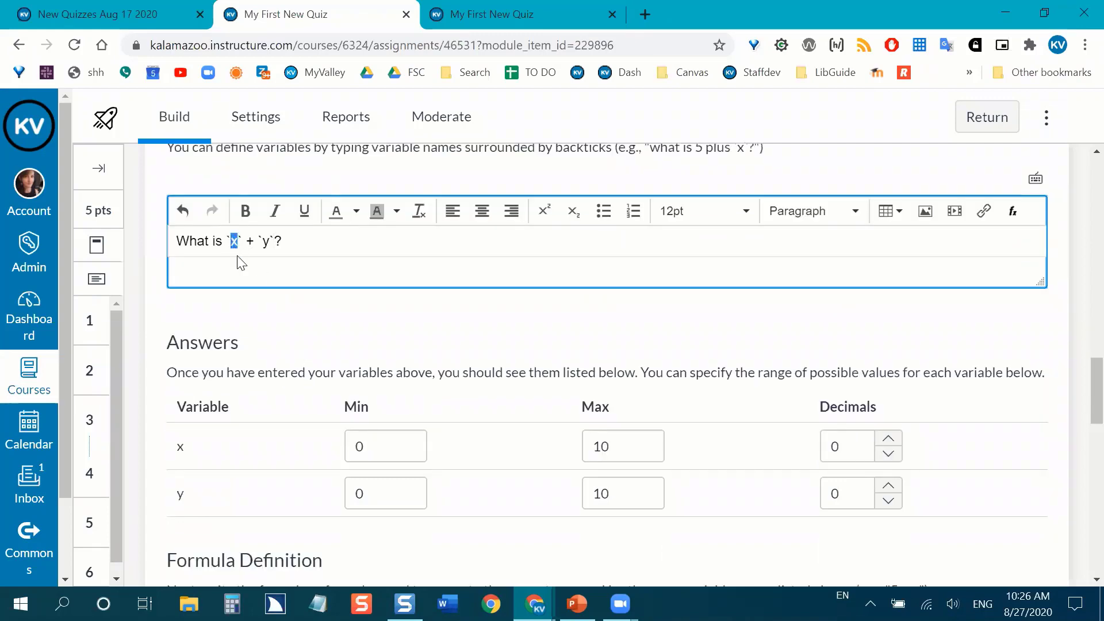
left_click(294, 346)
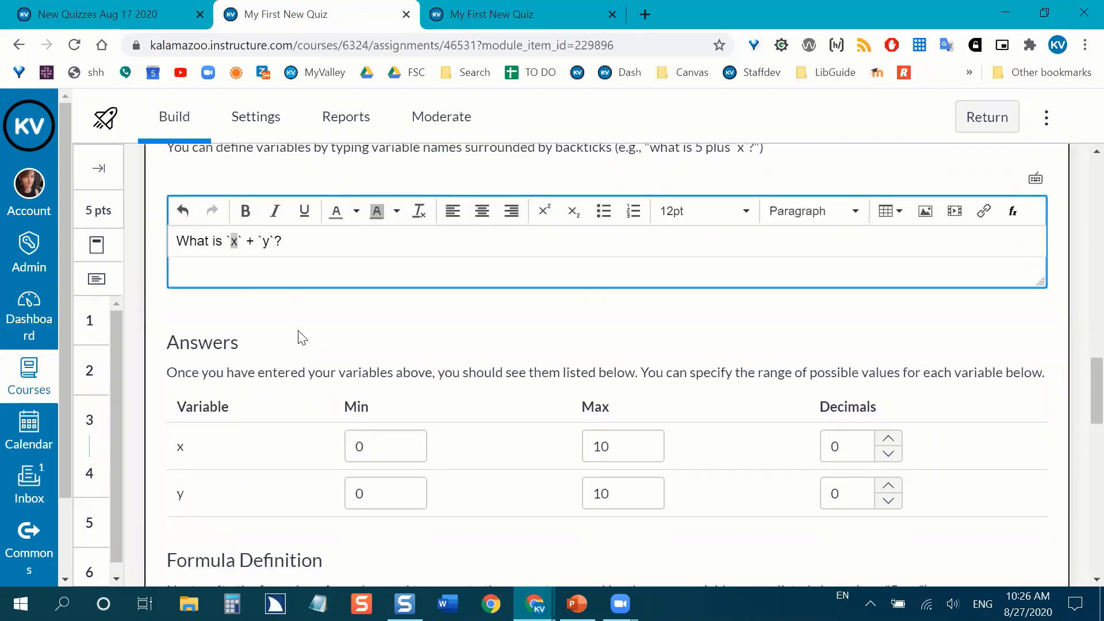
scroll(299, 334, "down", 1)
scroll(303, 321, "down", 3)
scroll(285, 347, "up", 1)
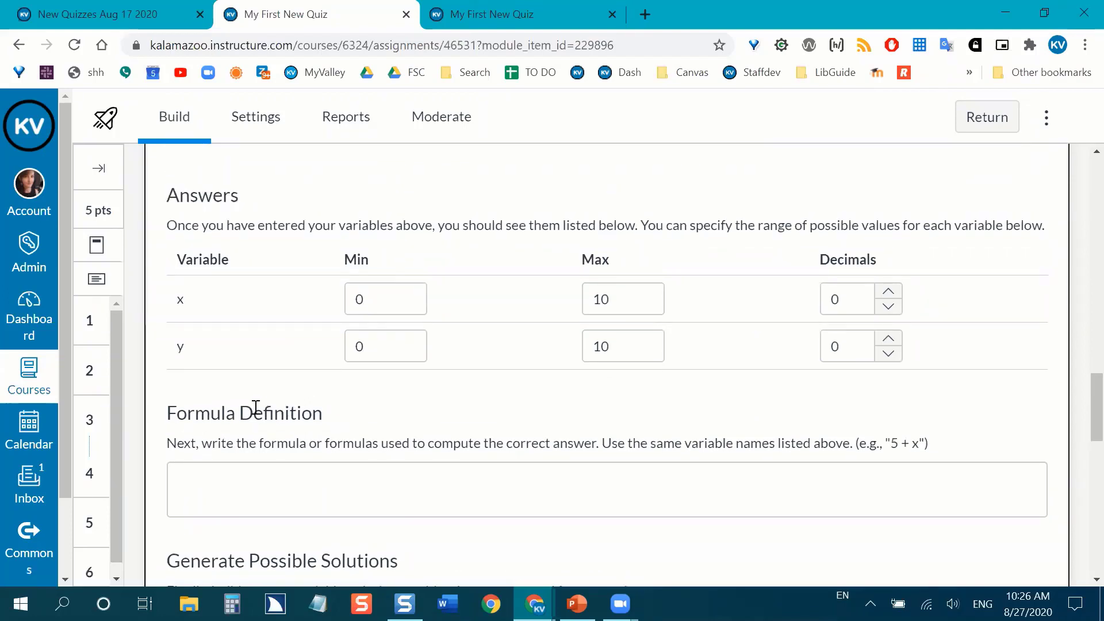
scroll(254, 411, "up", 1)
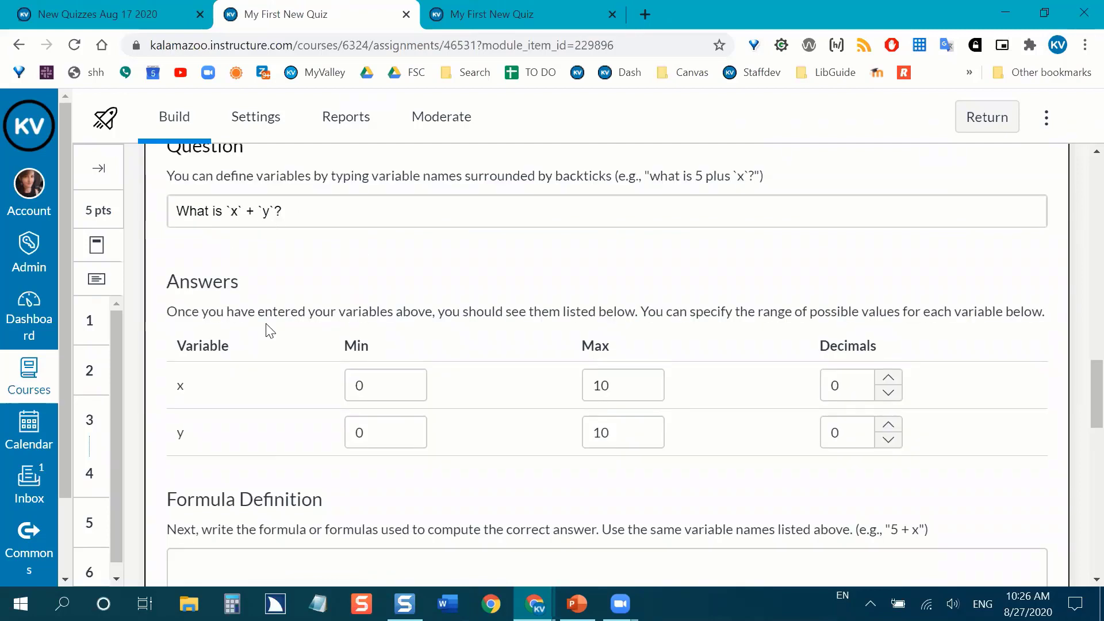
double_click(359, 381)
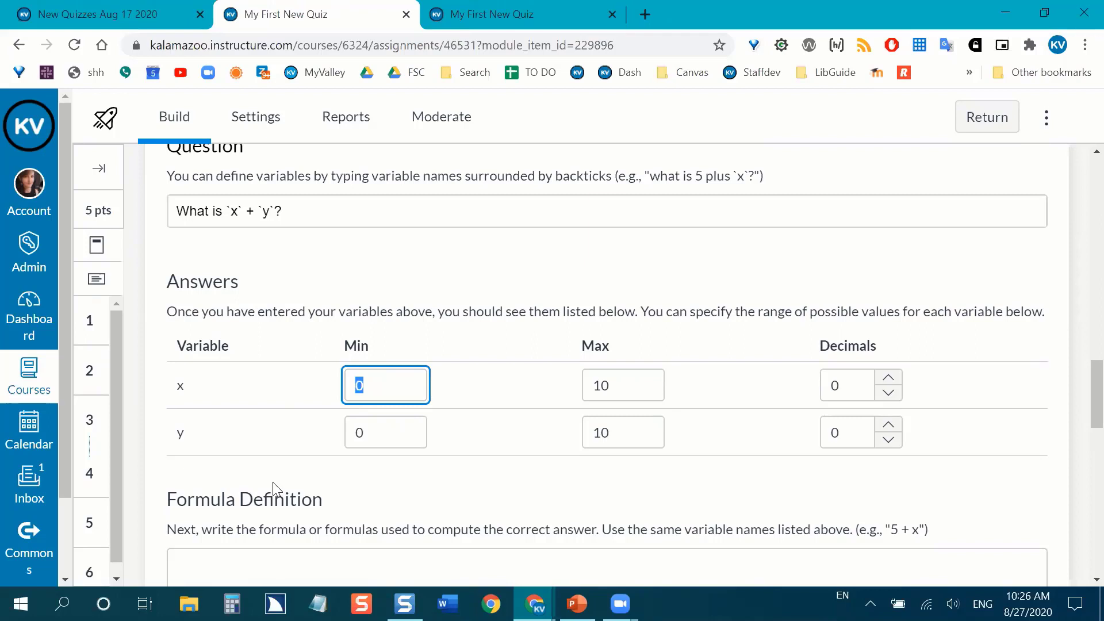
type("2000")
key("Tab")
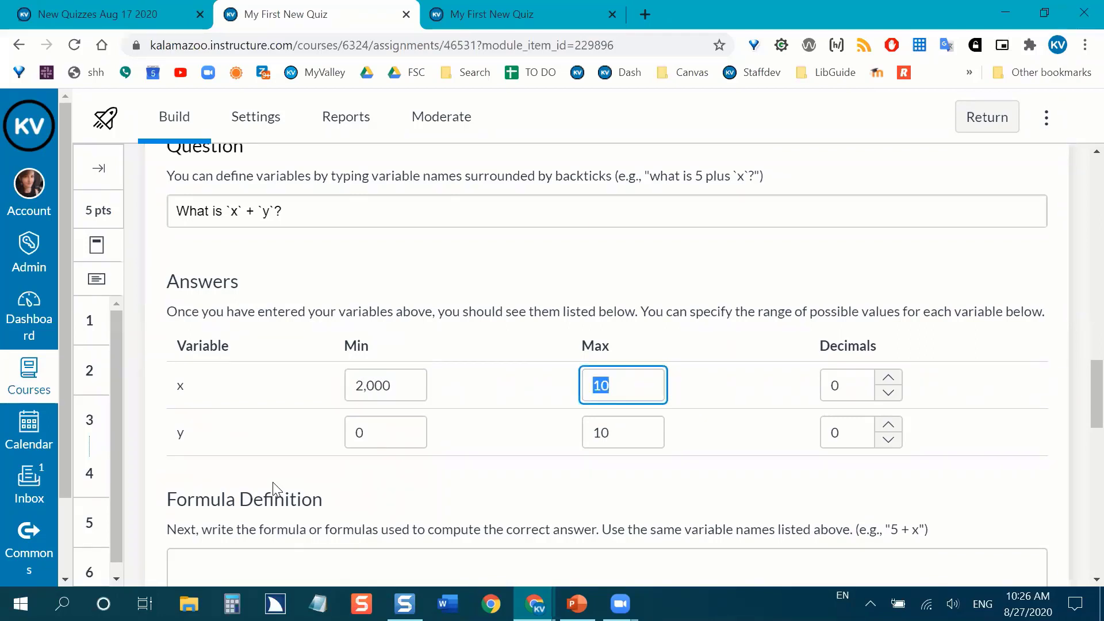
type("6000")
Step: Set the minimum possible value for variable y to 1
double_click(361, 432)
type("1")
key("Tab")
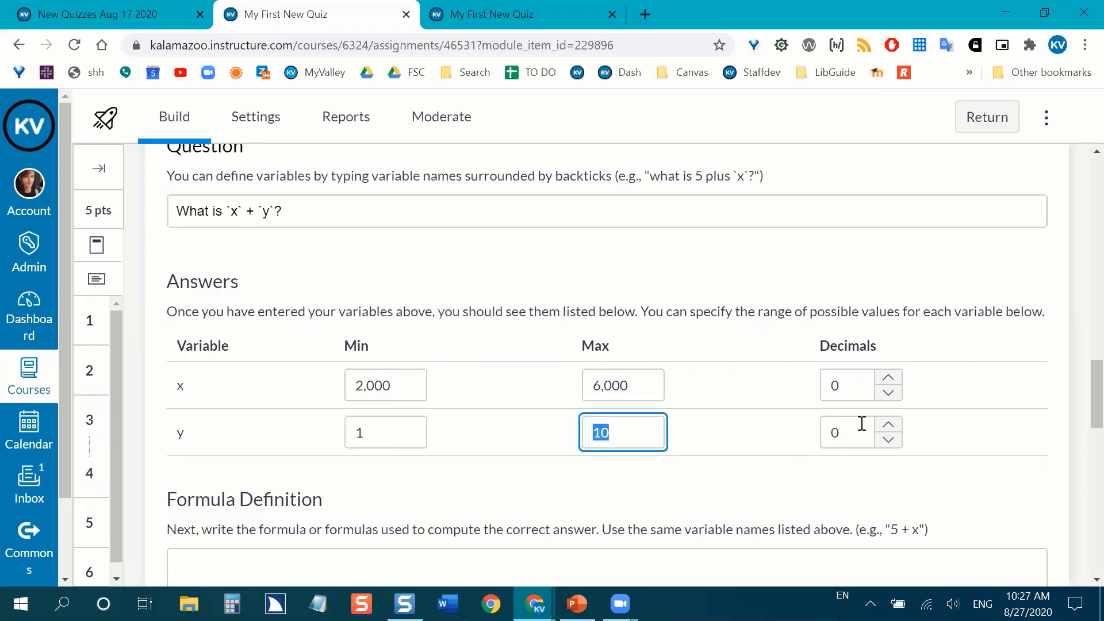
Step: Enter x + y as the formula definition used to compute the correct answer
scroll(730, 322, "down", 1)
scroll(690, 327, "down", 3)
scroll(305, 443, "up", 1)
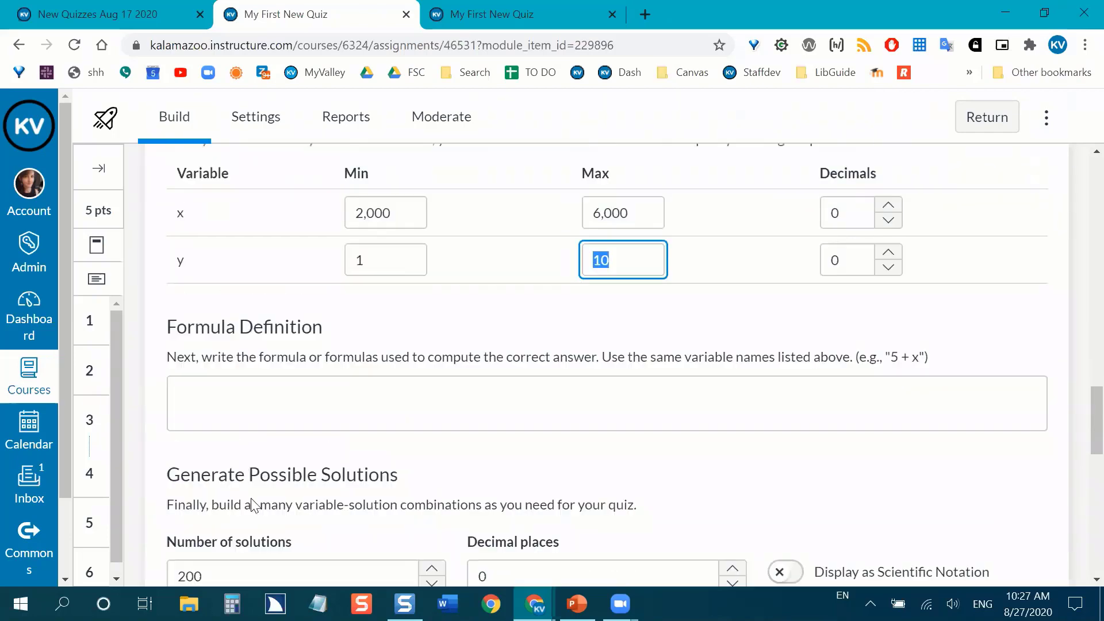
left_click(189, 389)
scroll(197, 394, "up", 1)
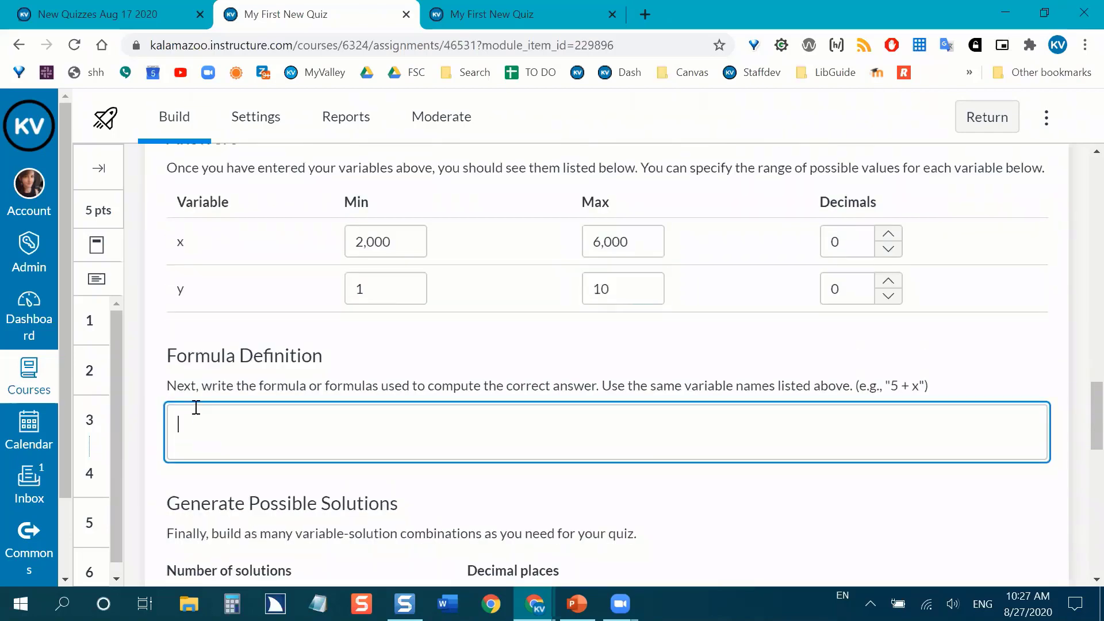
scroll(197, 407, "up", 2)
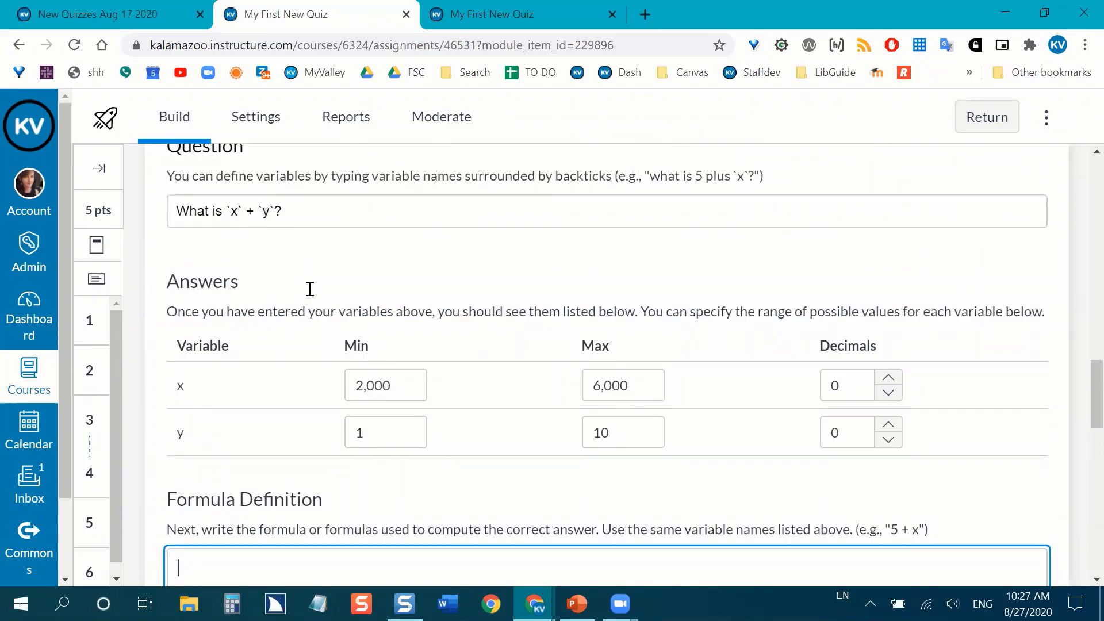
scroll(308, 290, "down", 2)
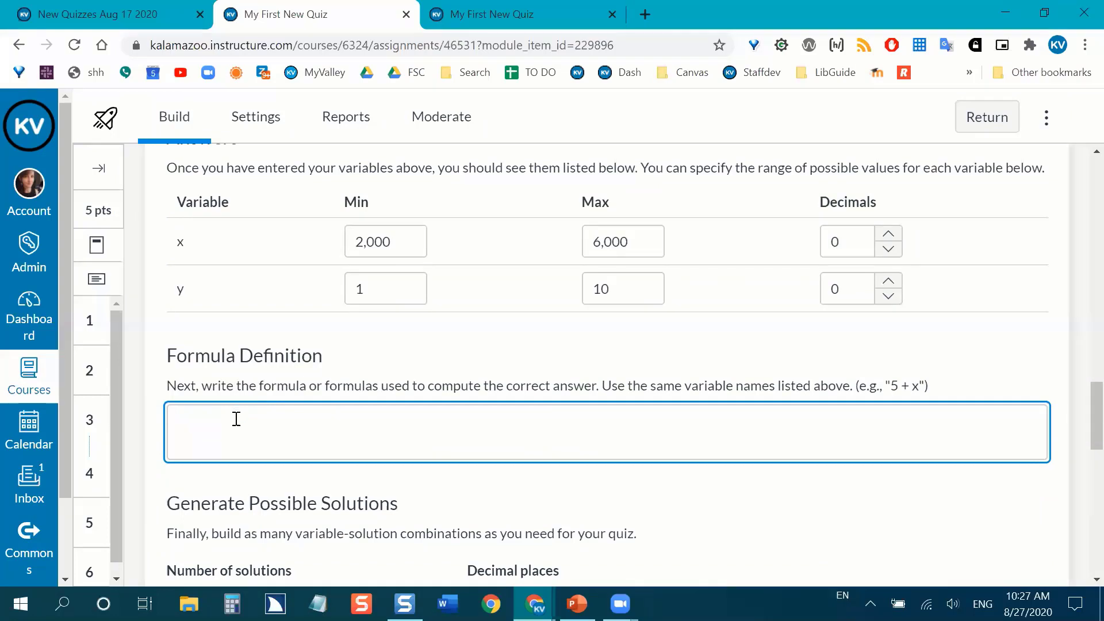
scroll(244, 429, "up", 1)
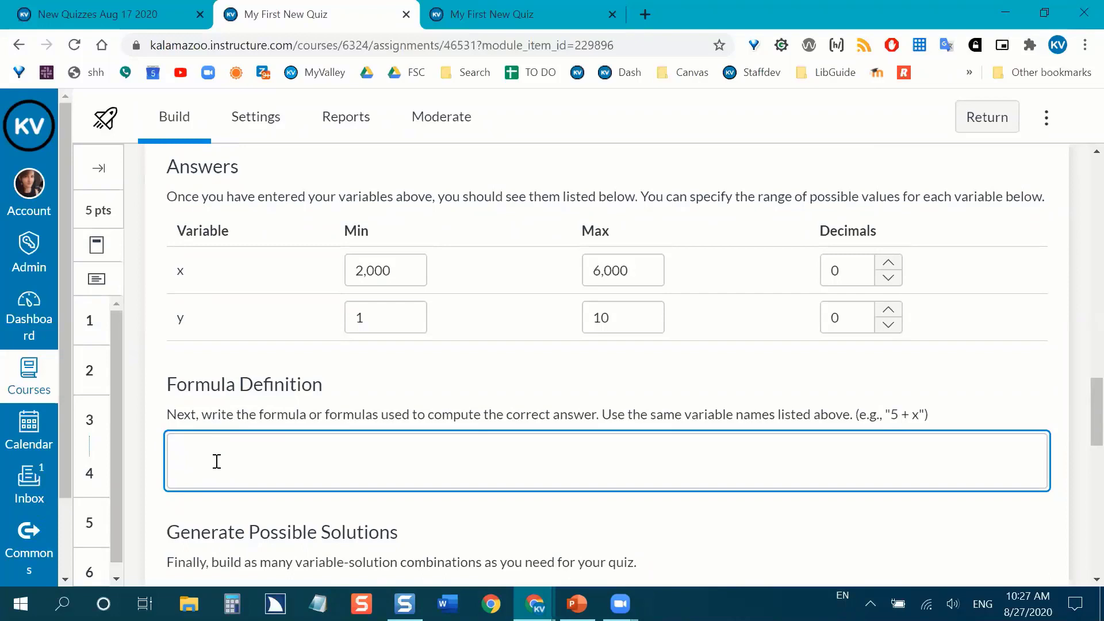
type("x + y")
scroll(305, 402, "up", 1)
scroll(311, 385, "up", 1)
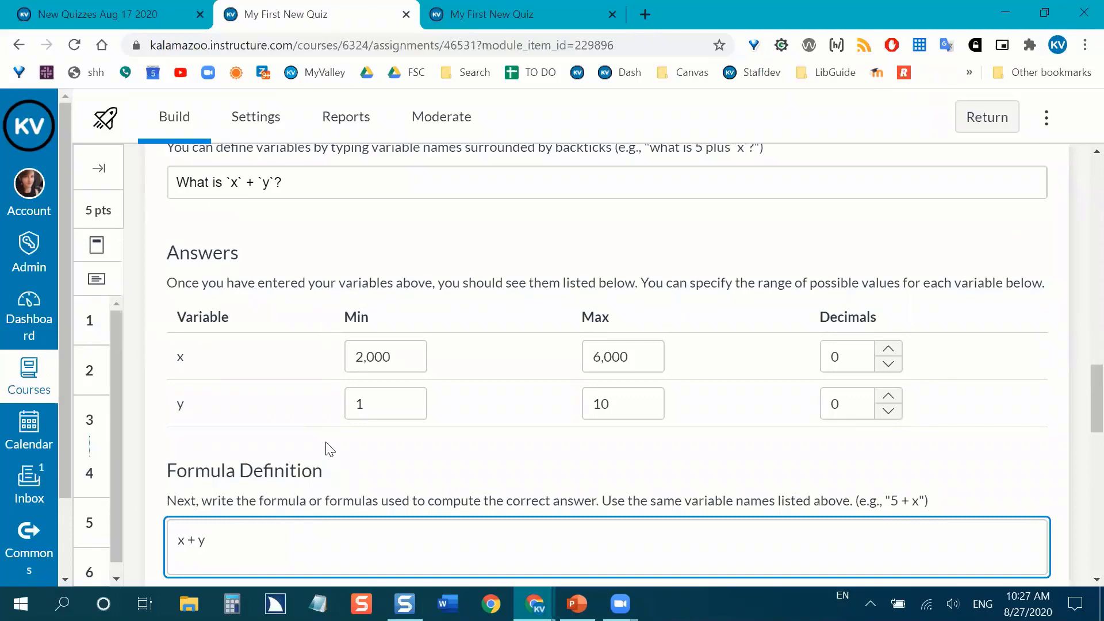
Step: Set the number of solutions to generate for the formula question to 50
scroll(304, 442, "down", 5)
scroll(279, 435, "down", 1)
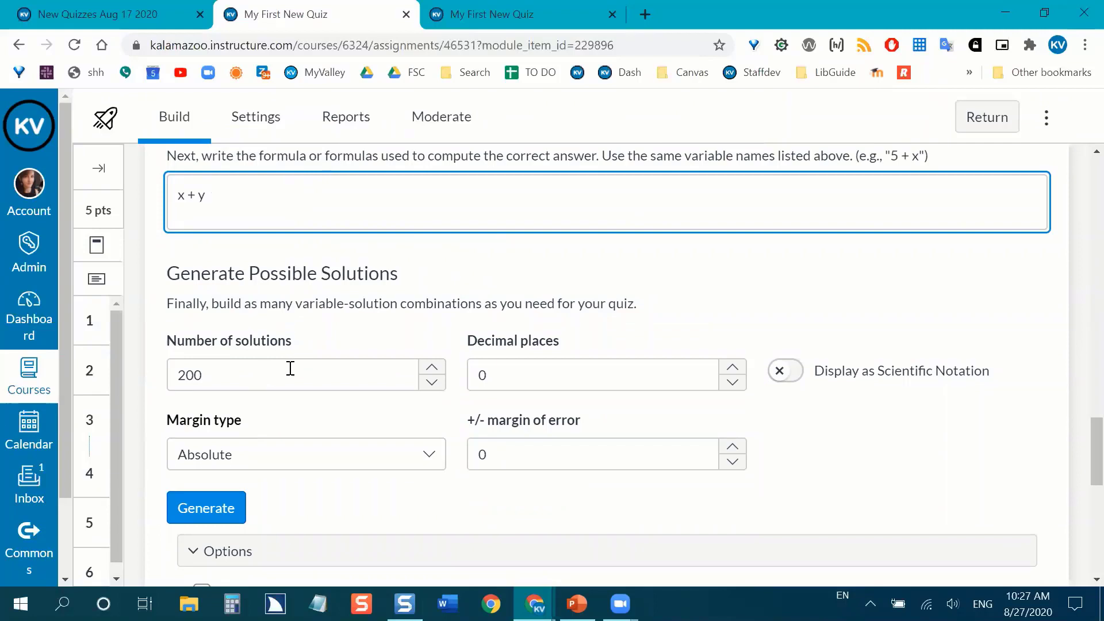
scroll(247, 365, "up", 5)
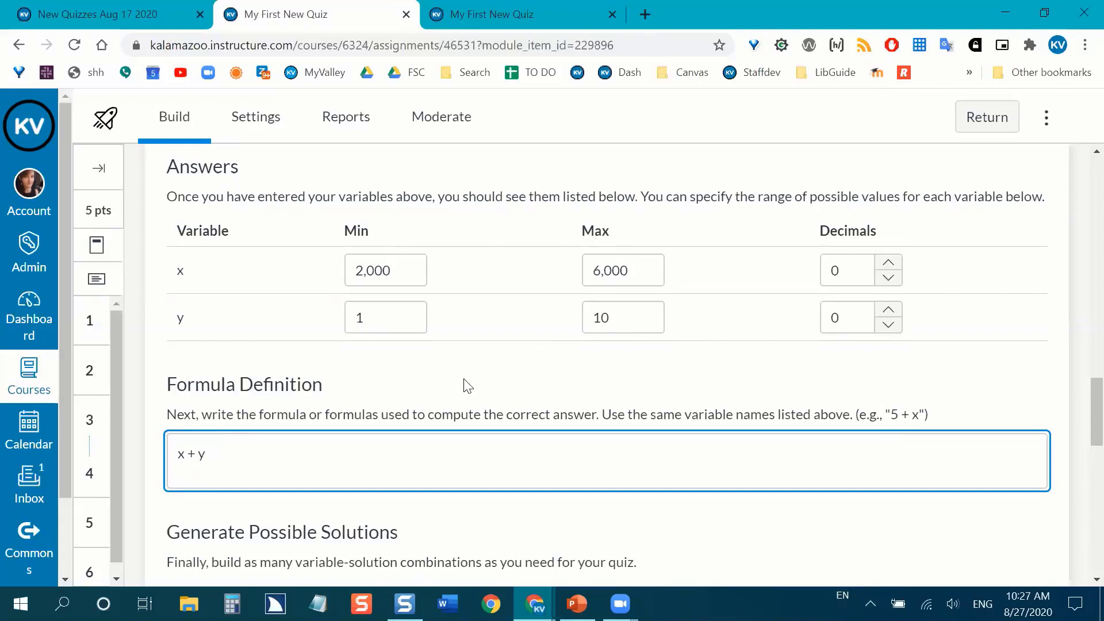
scroll(538, 385, "down", 1)
scroll(544, 406, "down", 5)
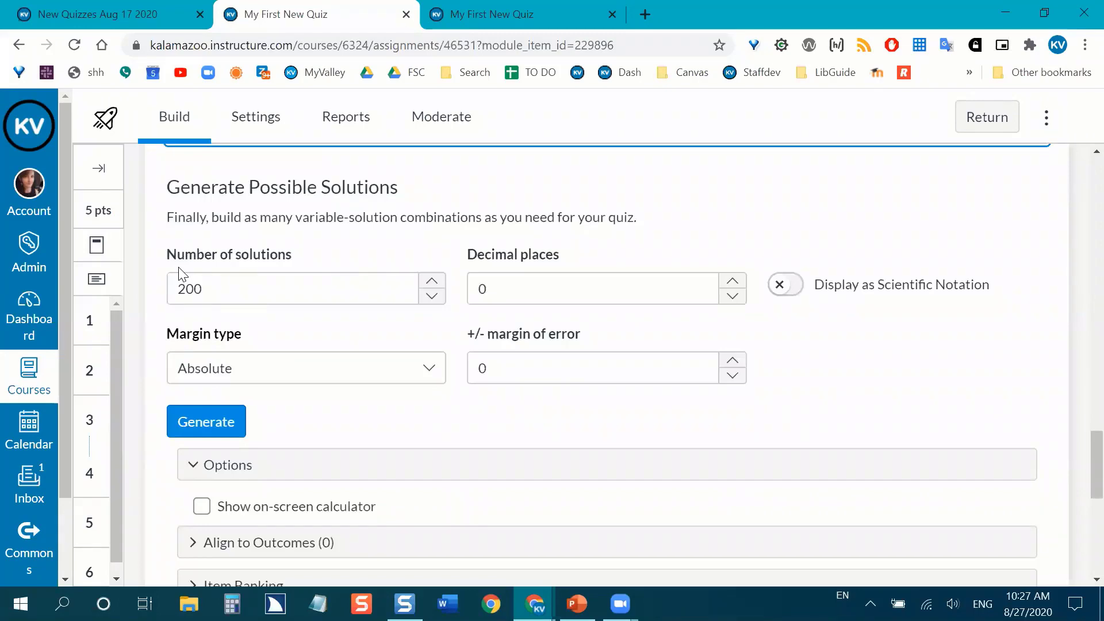
scroll(372, 383, "up", 6)
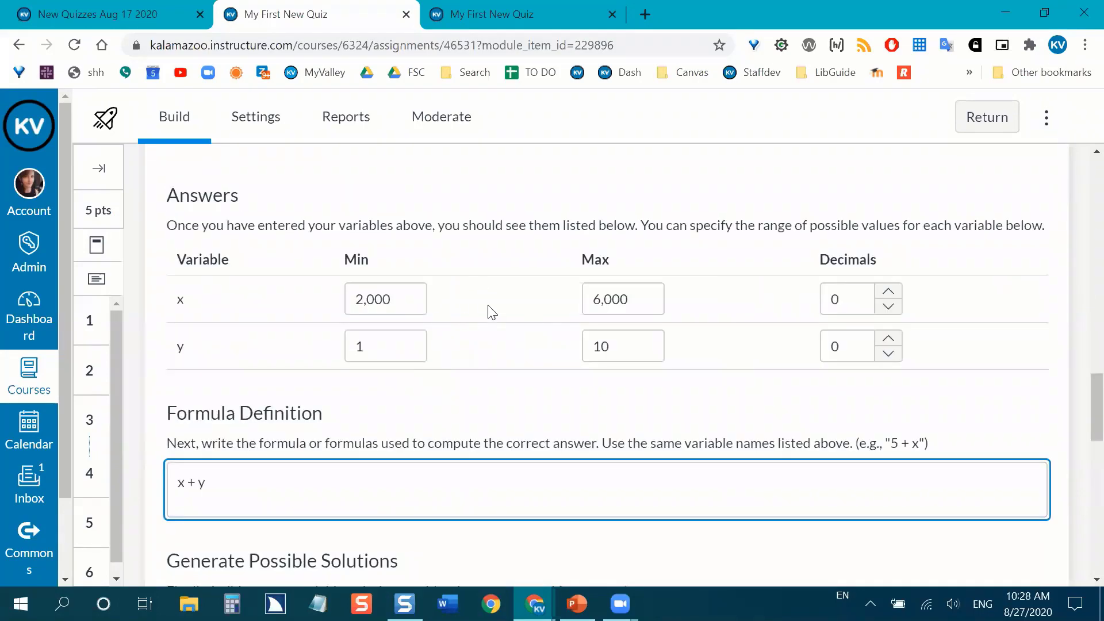
scroll(504, 405, "down", 6)
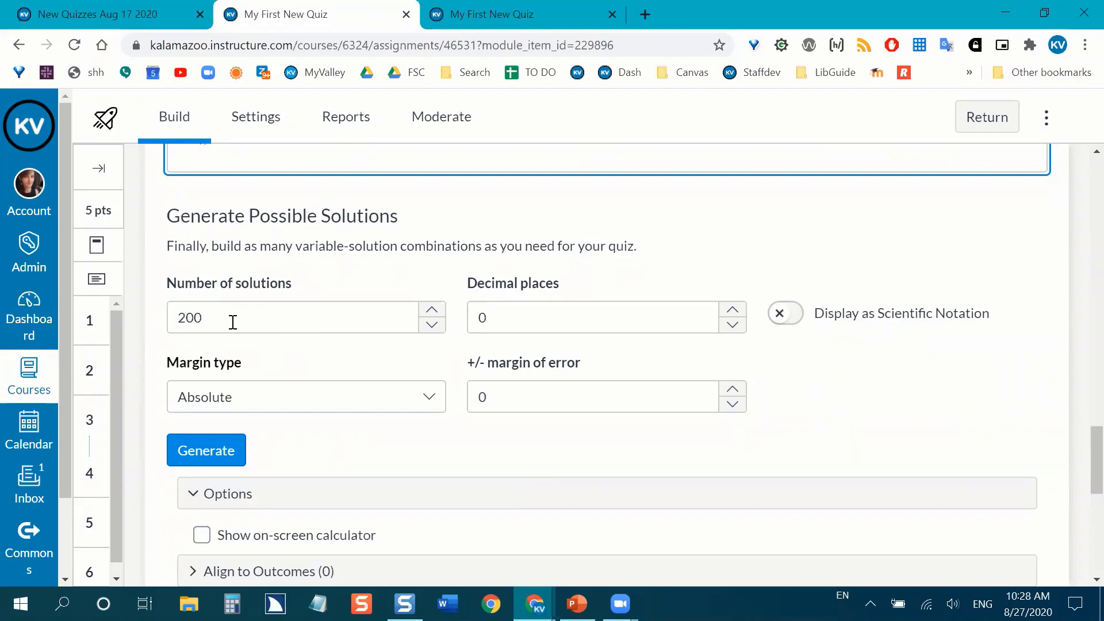
double_click(214, 319)
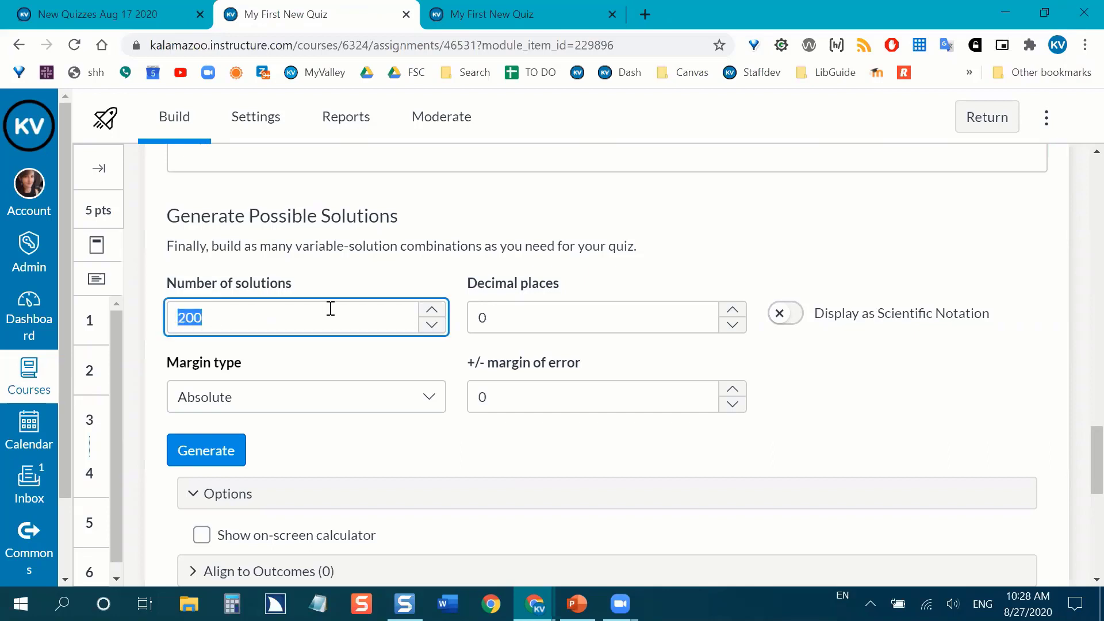
type("50")
left_click(435, 355)
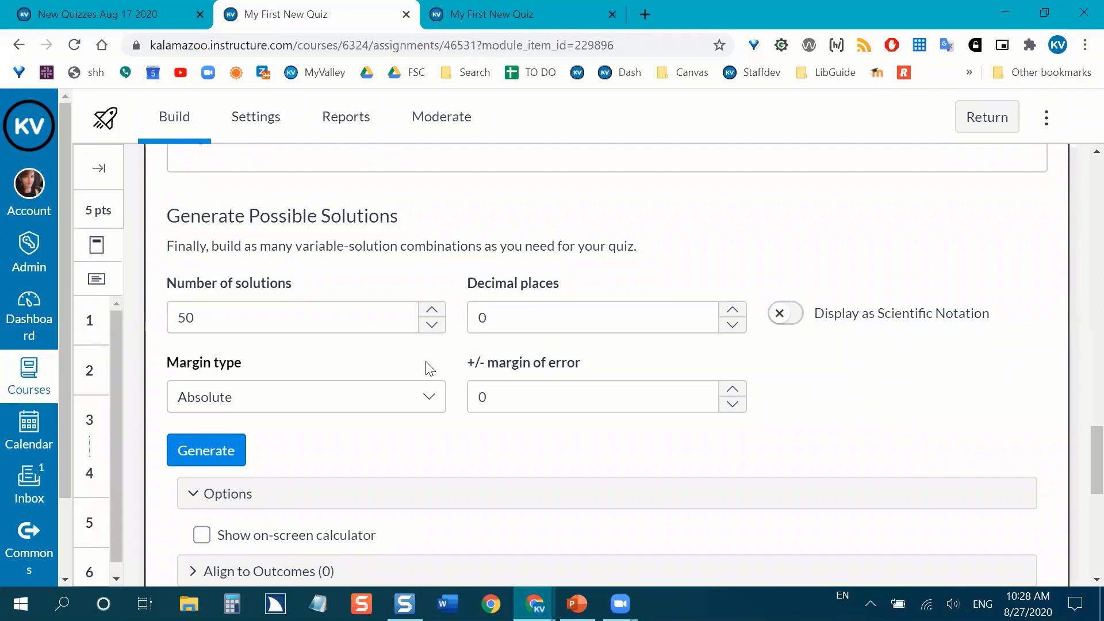
Step: Check the available margin types and generate the variable-solution combinations using the Absolute margin type
double_click(185, 319)
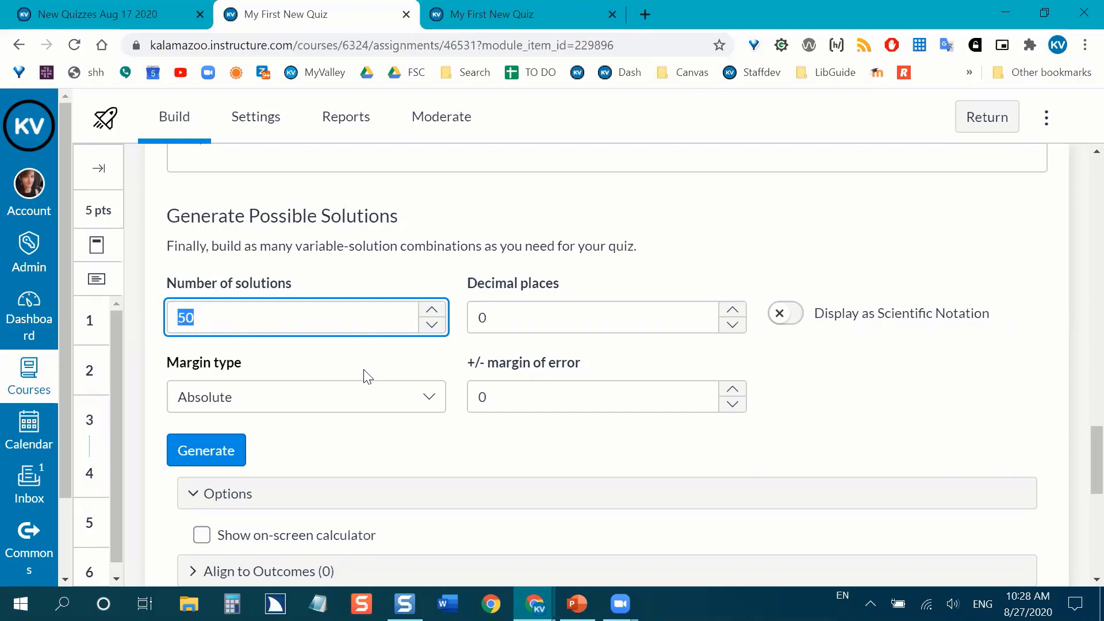
scroll(368, 377, "down", 1)
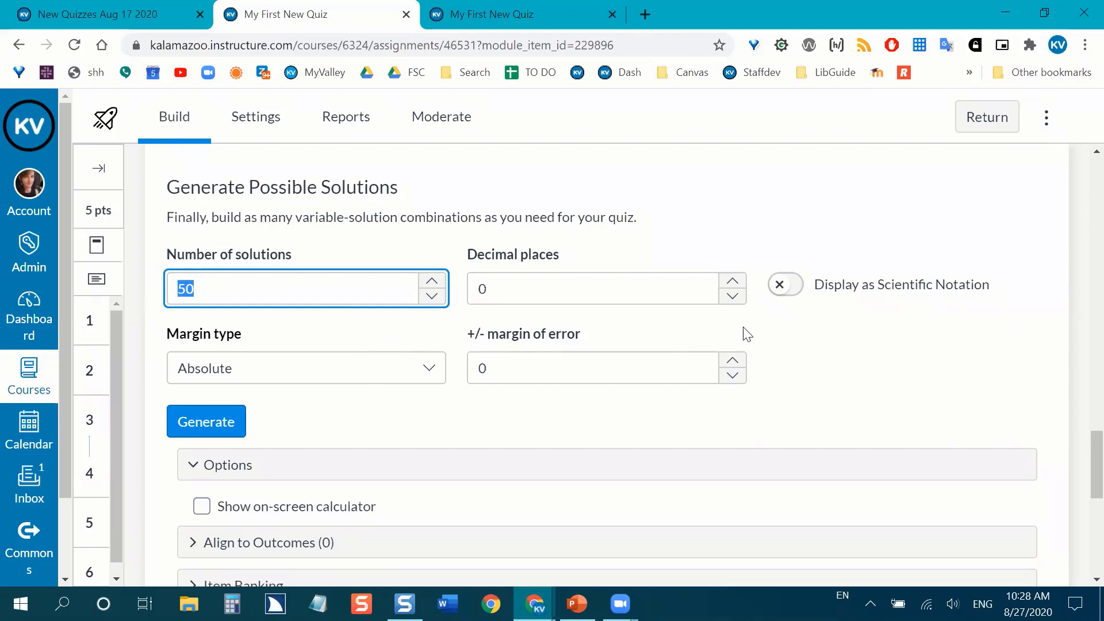
scroll(740, 329, "down", 1)
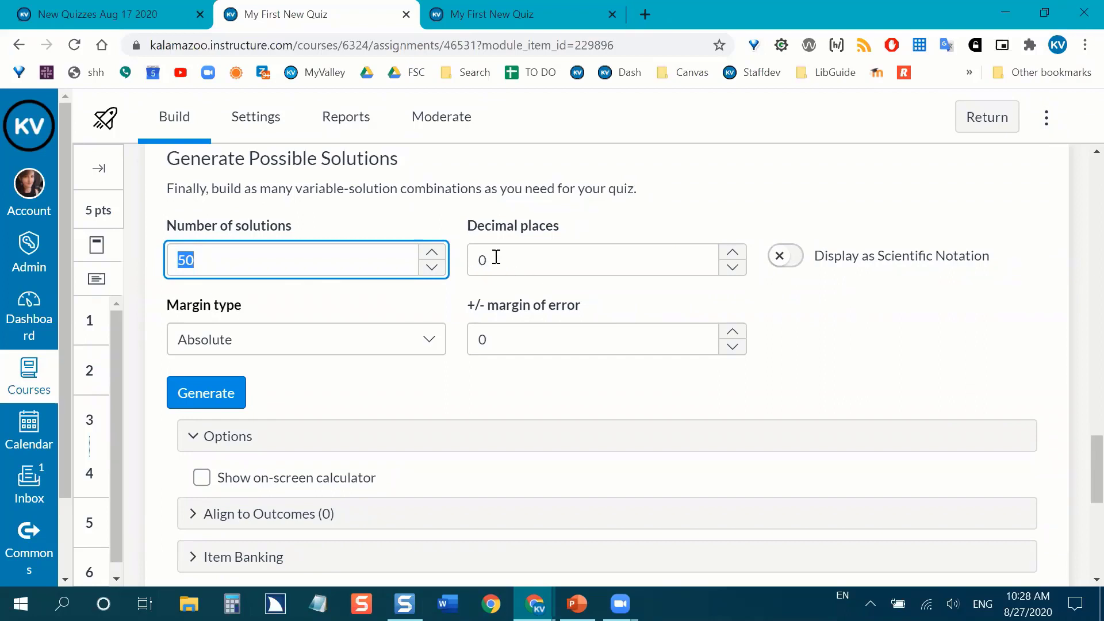
scroll(360, 316, "down", 1)
left_click(358, 311)
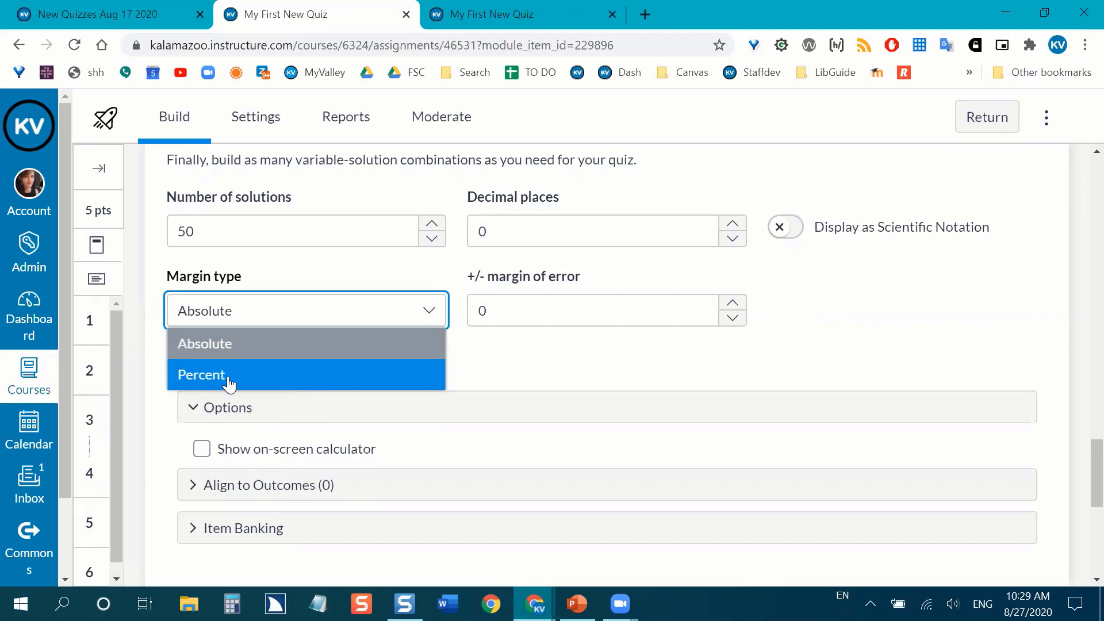
left_click(334, 274)
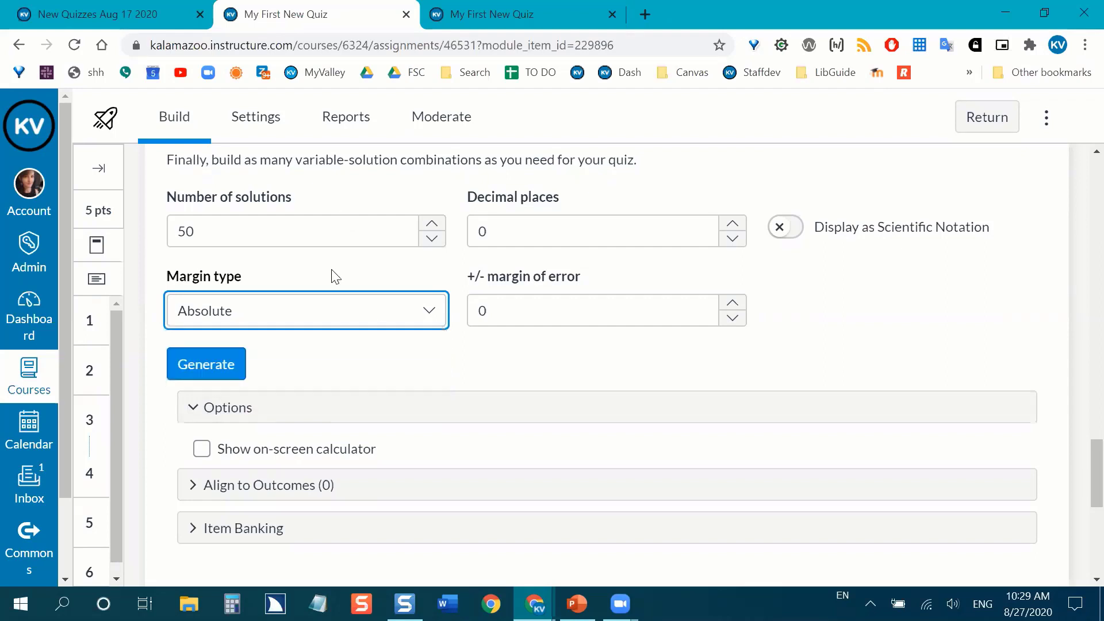
left_click(197, 364)
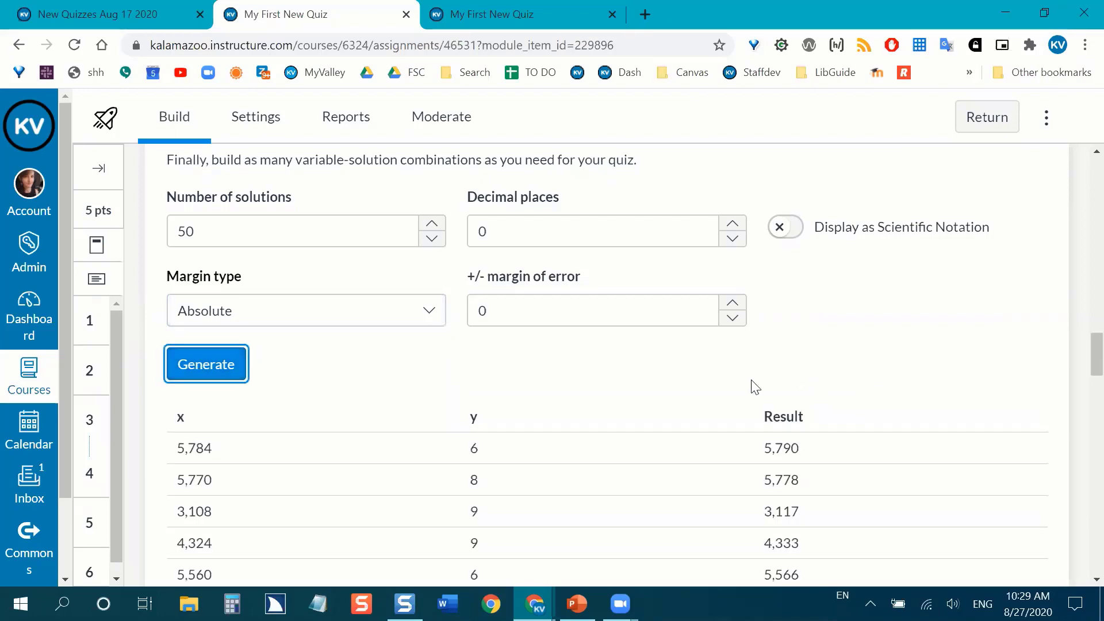
scroll(581, 291, "up", 4)
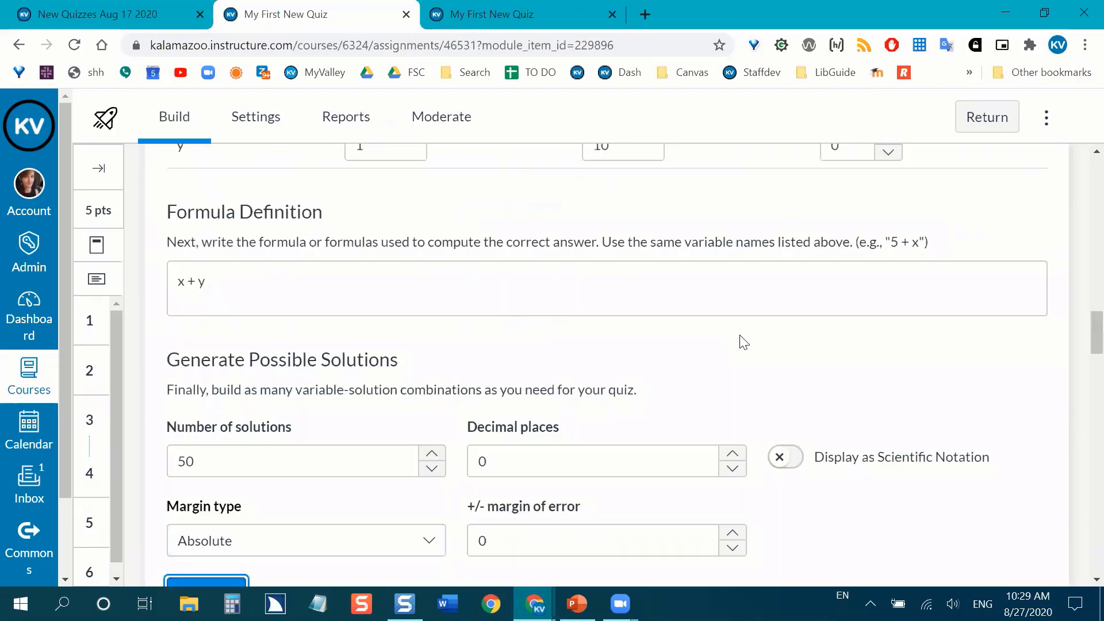
Step: Examine the generated variable-solution combinations, comparing x, y and the result in the first row and reviewing the rest of the list
scroll(741, 342, "down", 6)
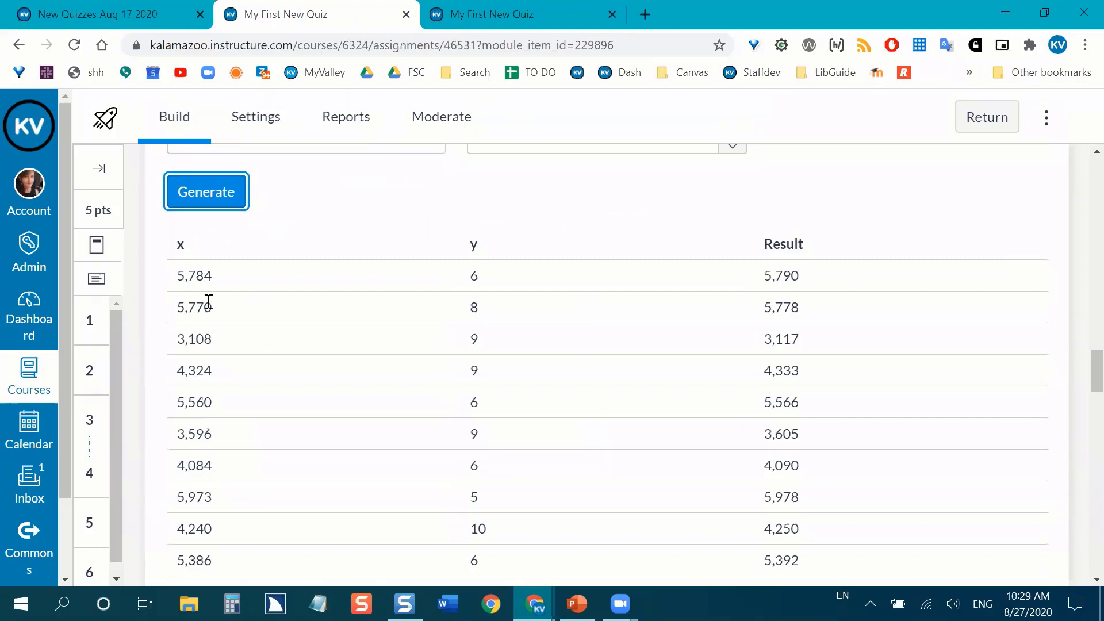
double_click(216, 281)
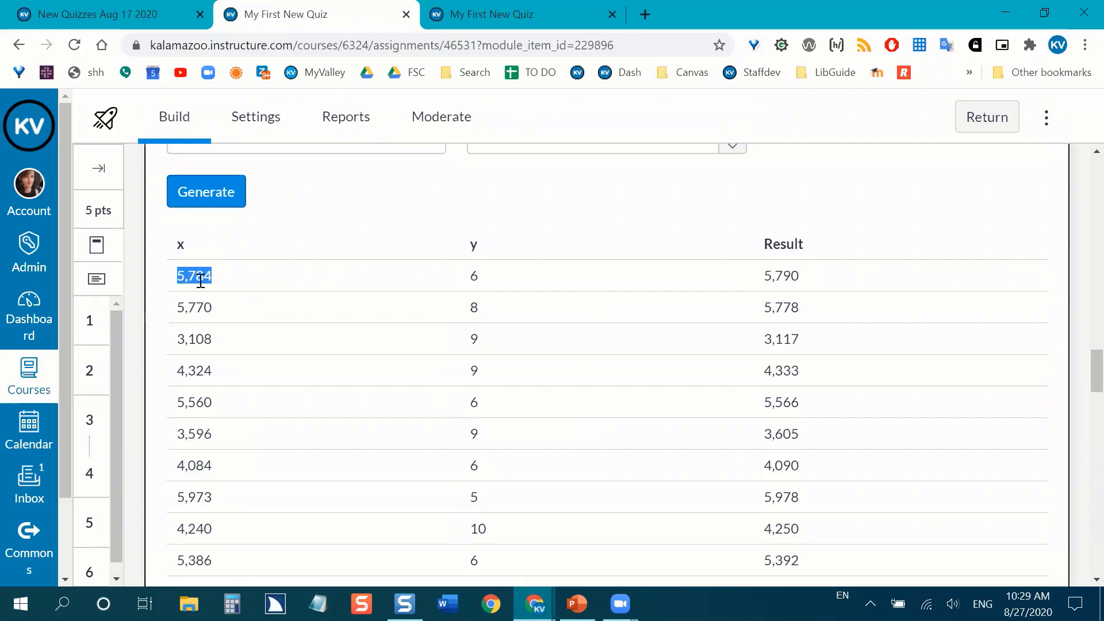
double_click(474, 277)
left_click_drag(758, 277, 828, 273)
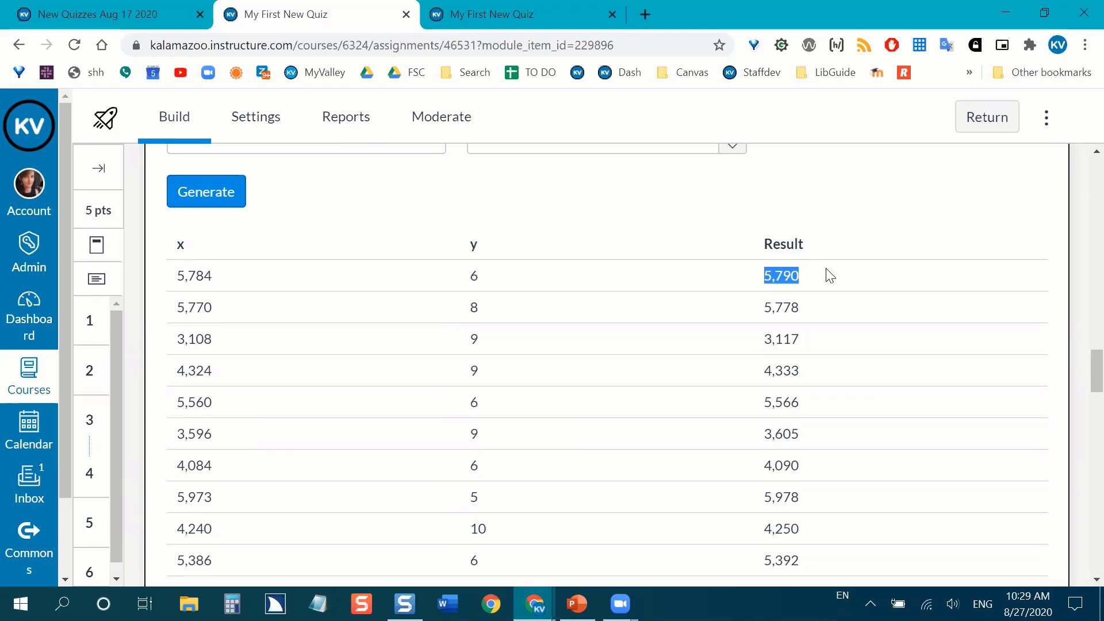
left_click(788, 288)
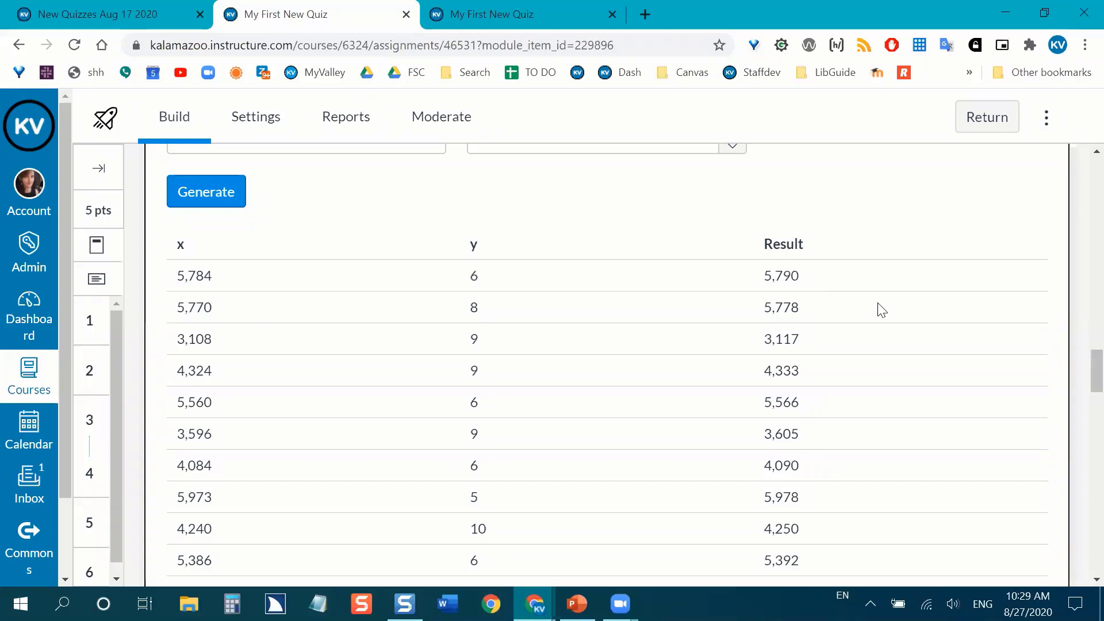
scroll(652, 345, "down", 1)
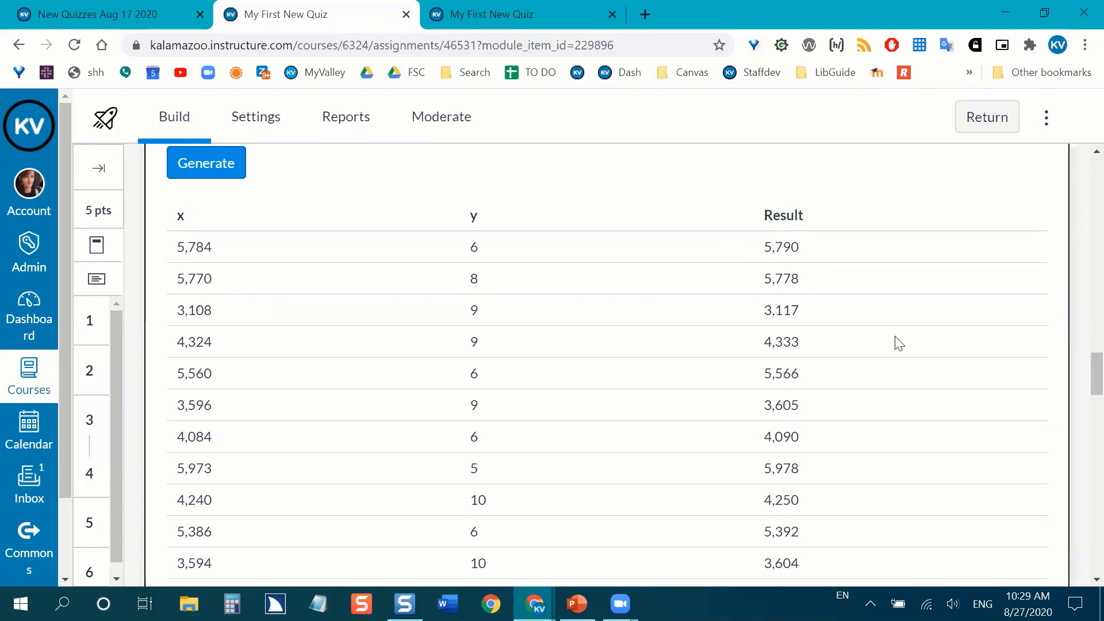
scroll(907, 343, "down", 5)
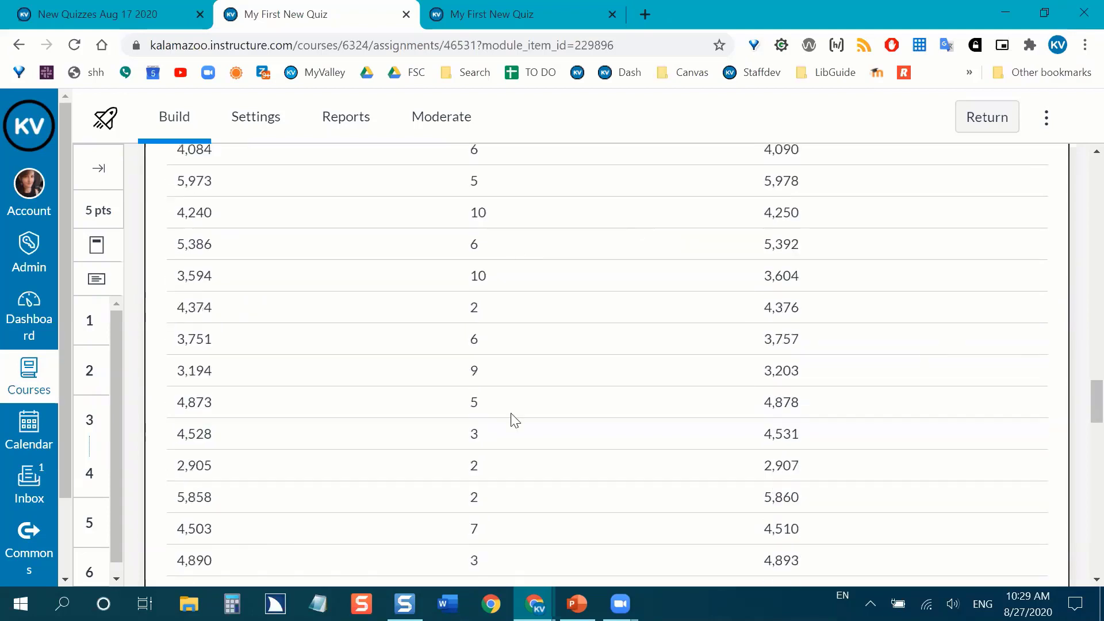
scroll(684, 314, "down", 6)
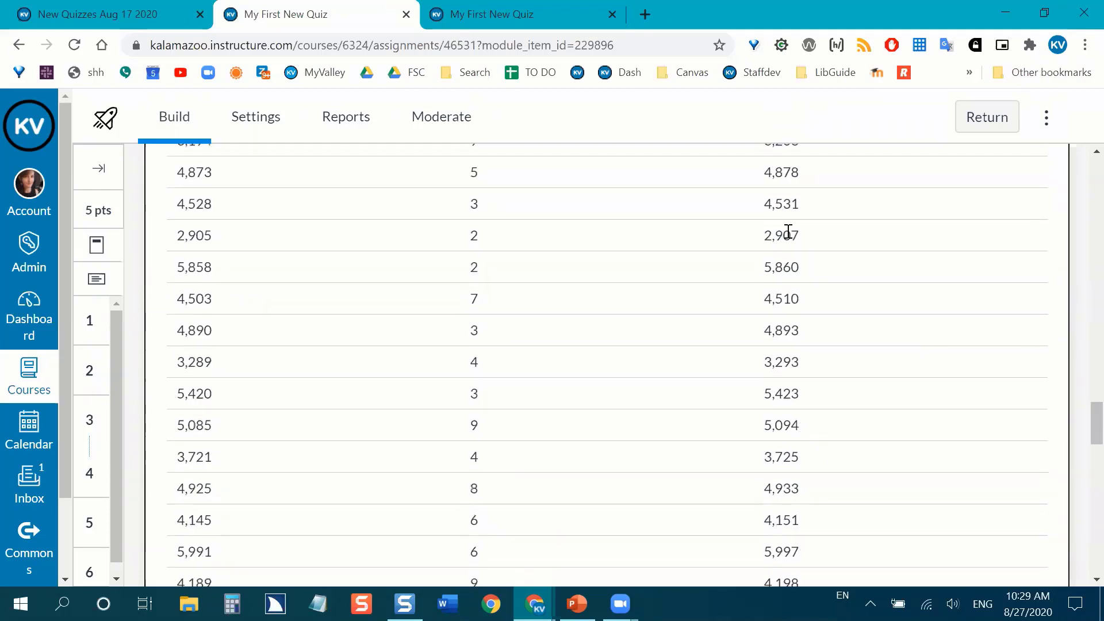
scroll(784, 238, "down", 7)
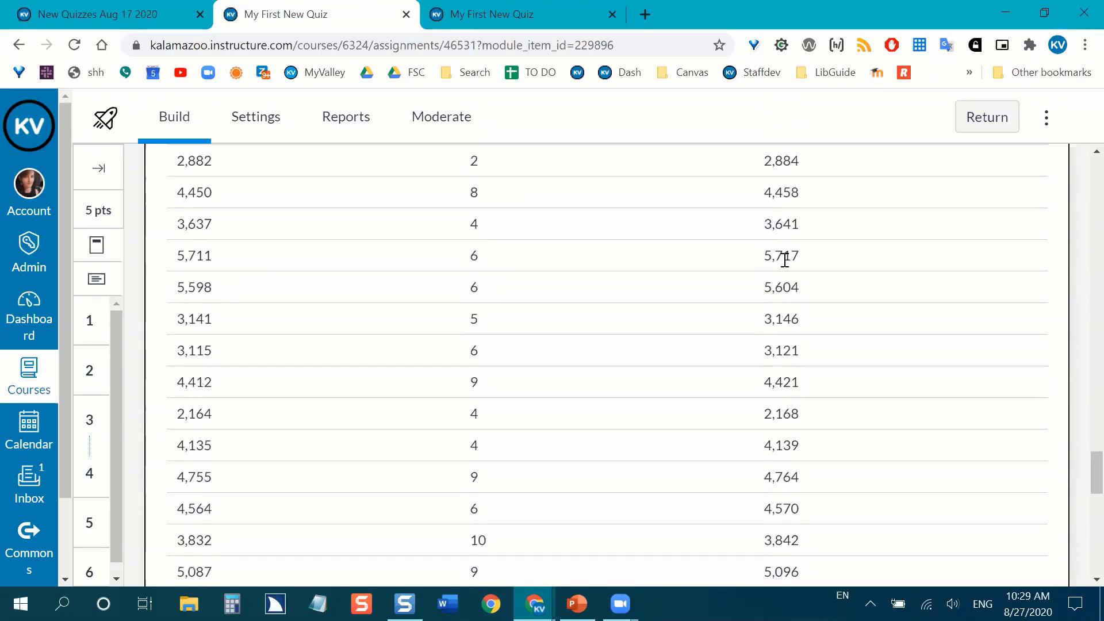
scroll(634, 283, "down", 9)
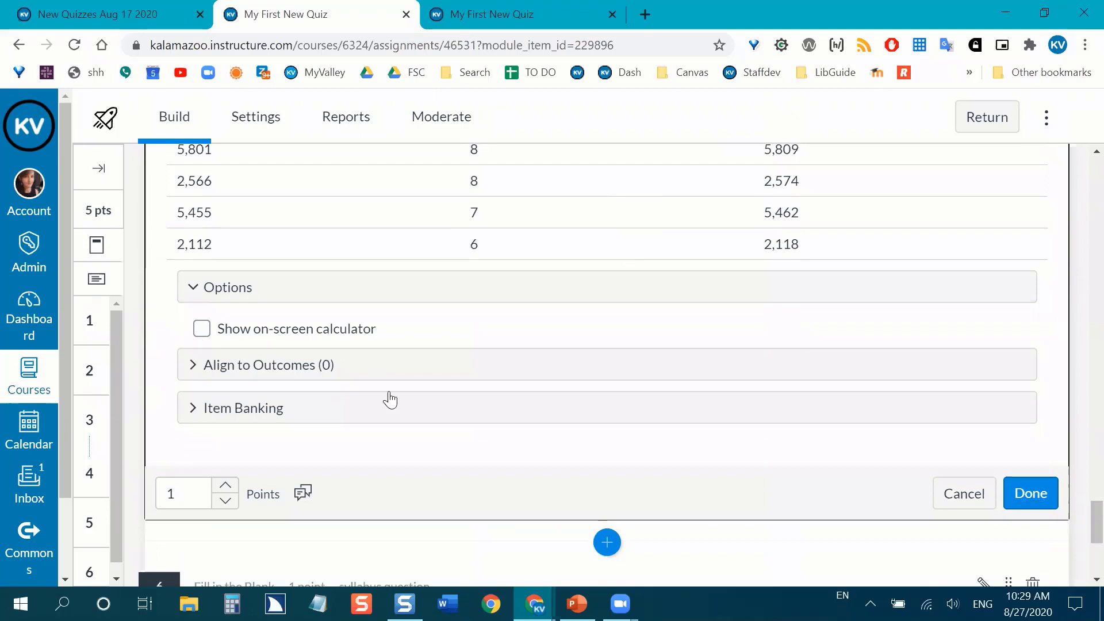
Step: Save the Formula question with its current options and points, and view it in the quiz's question list
scroll(431, 363, "down", 1)
scroll(502, 387, "down", 1)
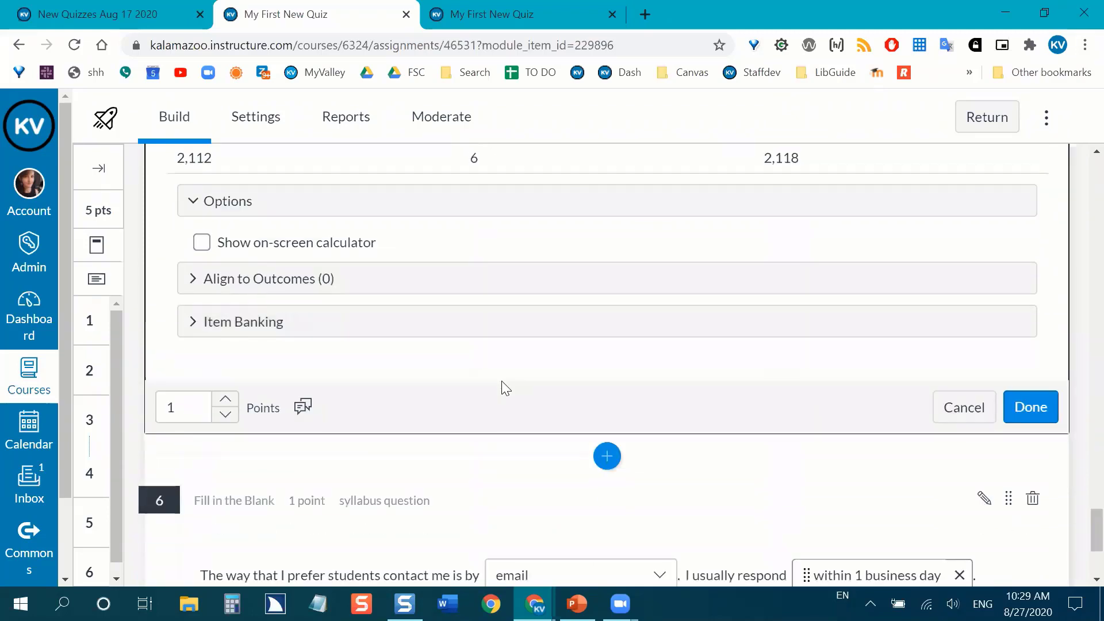
left_click(1048, 406)
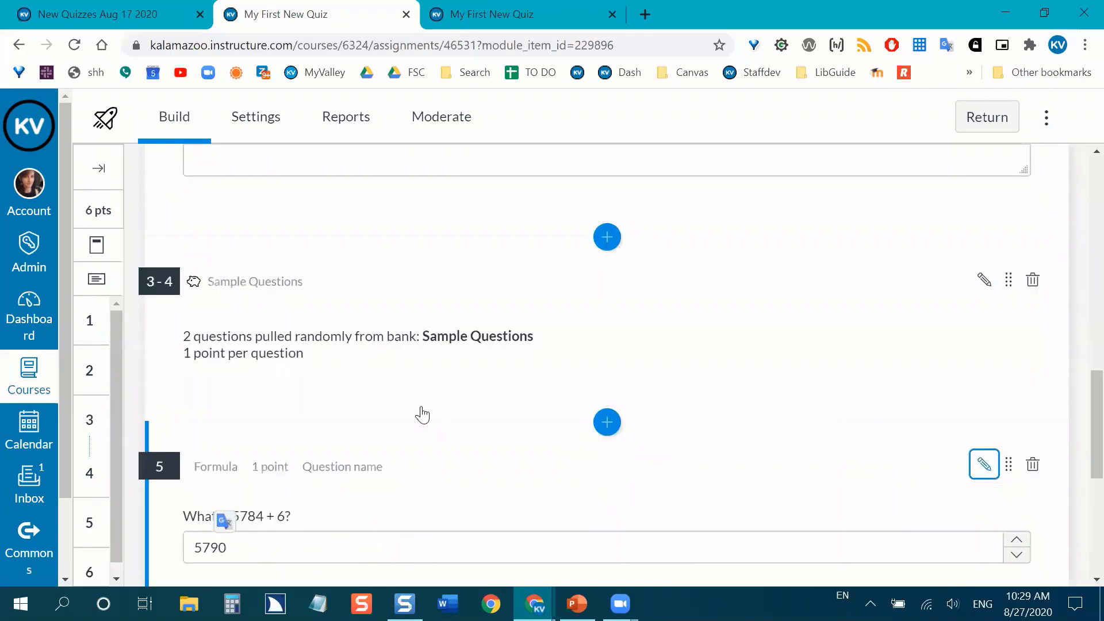
scroll(403, 403, "down", 3)
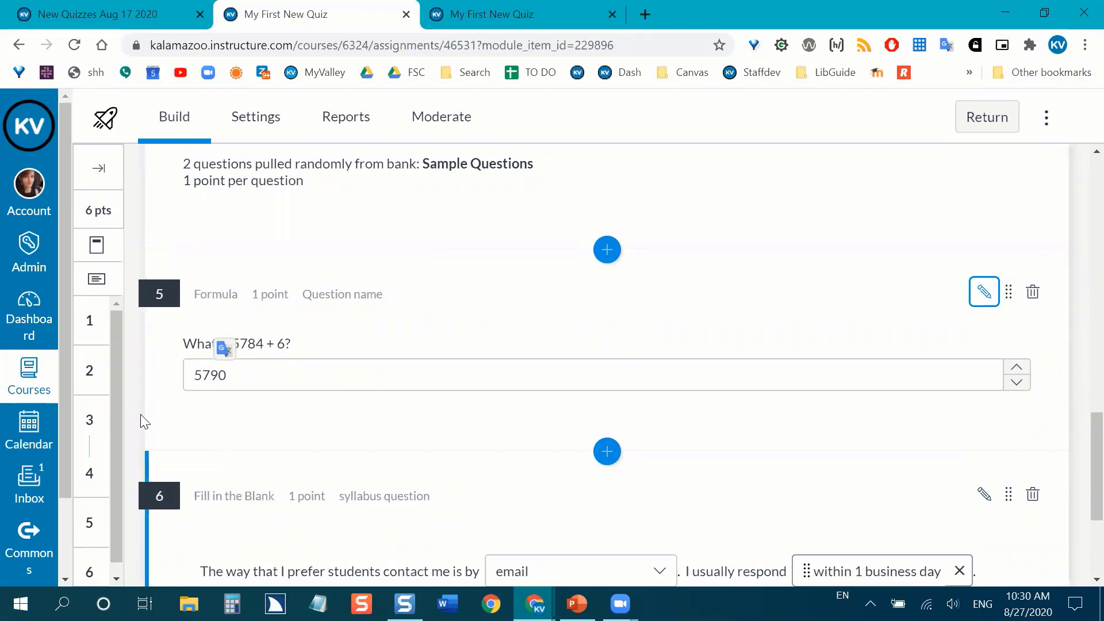
left_click(130, 397)
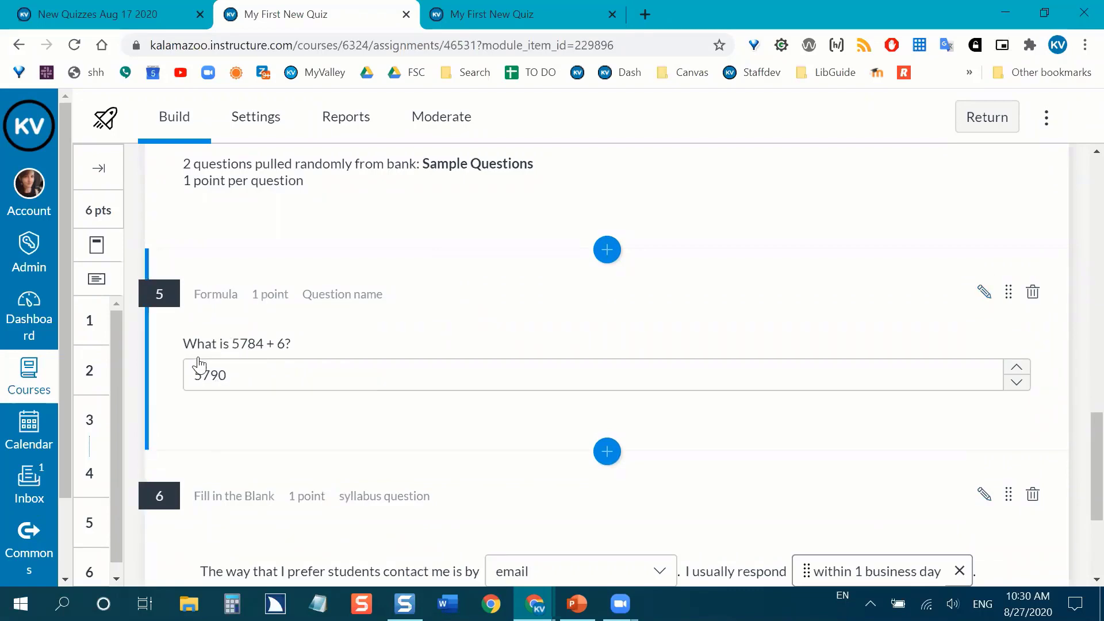